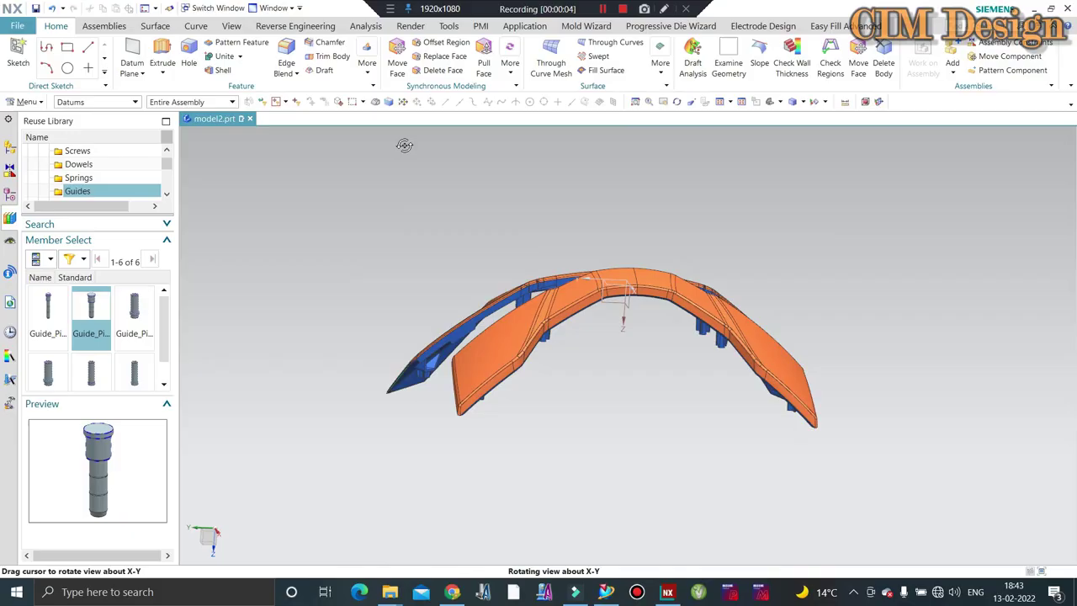
- Orbit the two spoiler bodies, then snap to an axis-aligned view with F8
mouse_move(404, 143)
middle_down()
mouse_move(435, 202)
mouse_move(545, 214)
mouse_move(577, 320)
mouse_move(547, 190)
mouse_move(589, 199)
mouse_move(572, 230)
mouse_move(463, 327)
mouse_move(431, 239)
middle_up()
key(F8)
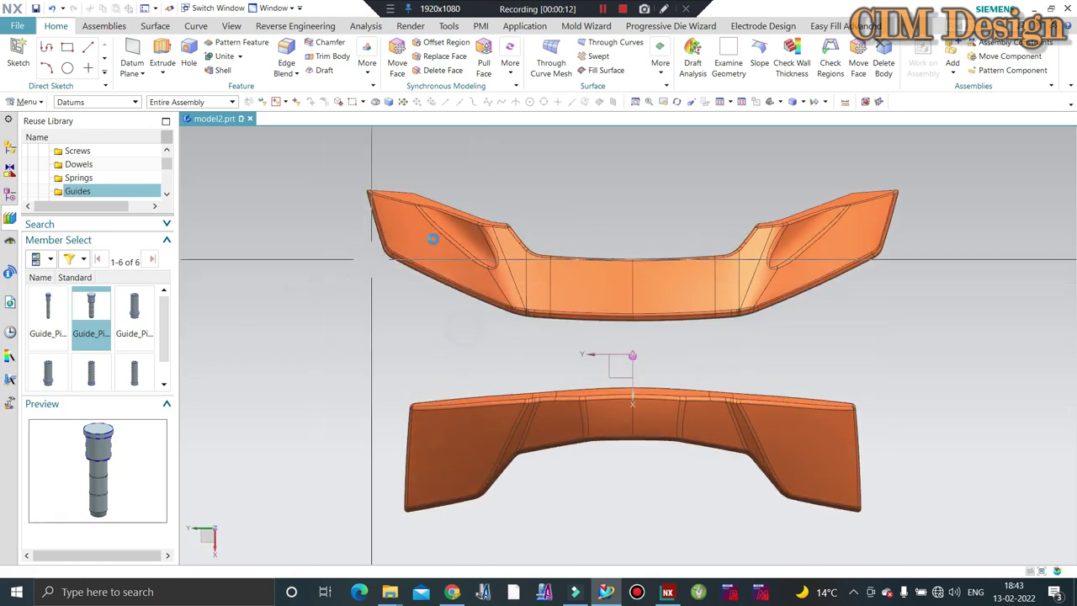
- Orbit the spoiler bodies obliquely twice, snapping back to the axis-aligned view with F8 each time
mouse_move(717, 249)
middle_down()
mouse_move(721, 277)
mouse_move(668, 173)
mouse_move(699, 286)
middle_up()
key(F8)
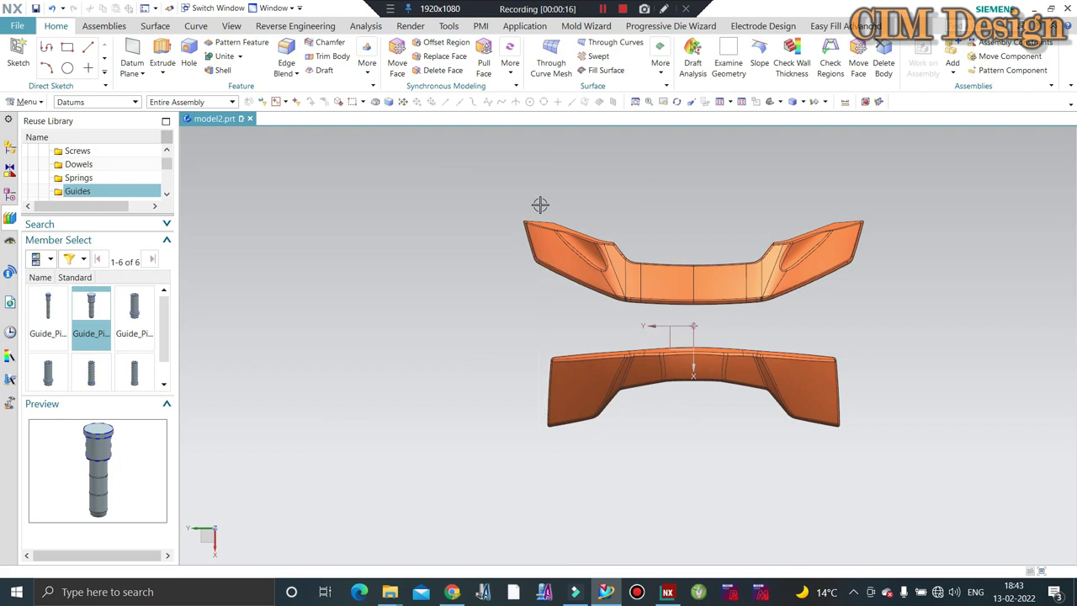
middle_drag(578, 222, 455, 256)
key(F8)
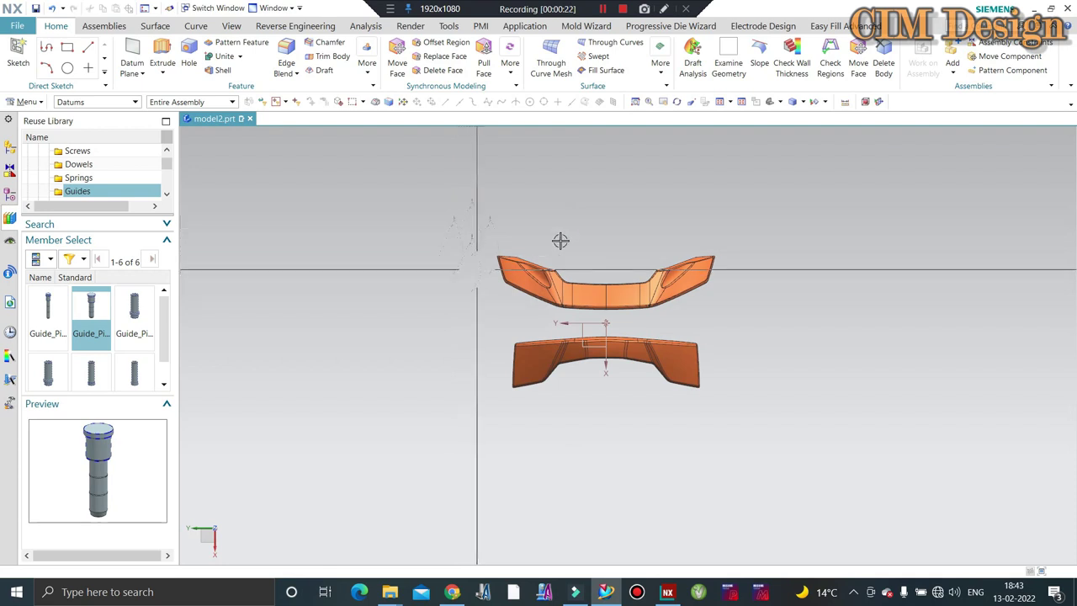
- Orbit both parts through oblique, top and blue underside views, ending near the front
mouse_move(561, 242)
middle_down()
mouse_move(645, 194)
mouse_move(613, 266)
middle_up()
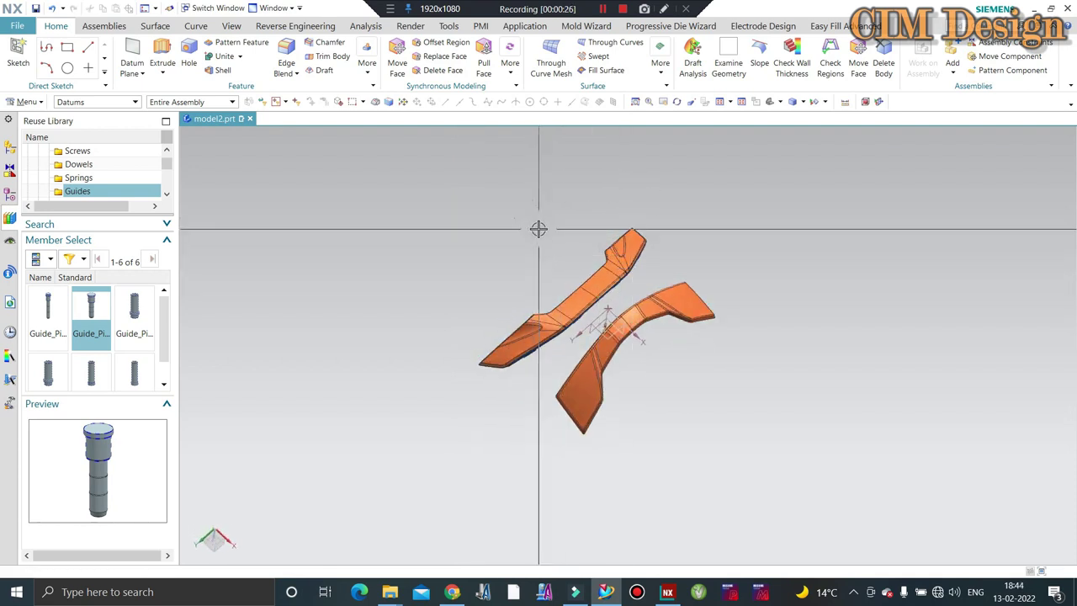
mouse_move(561, 265)
middle_down()
mouse_move(627, 304)
mouse_move(636, 281)
mouse_move(584, 276)
mouse_move(637, 252)
middle_up()
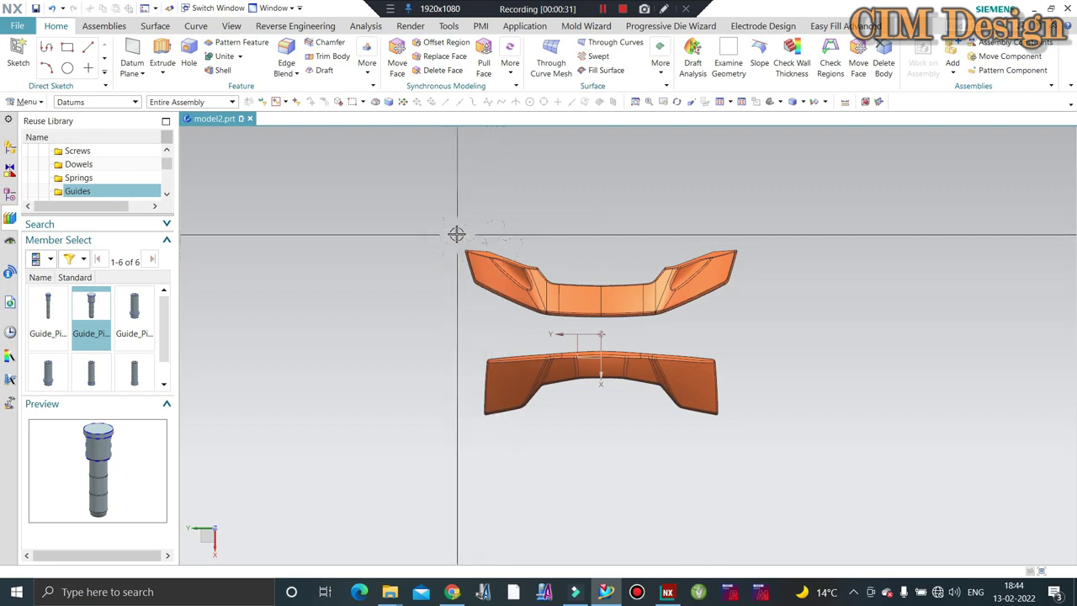
mouse_move(444, 221)
middle_down()
mouse_move(479, 174)
mouse_move(507, 187)
mouse_move(519, 224)
mouse_move(363, 245)
mouse_move(440, 215)
middle_up()
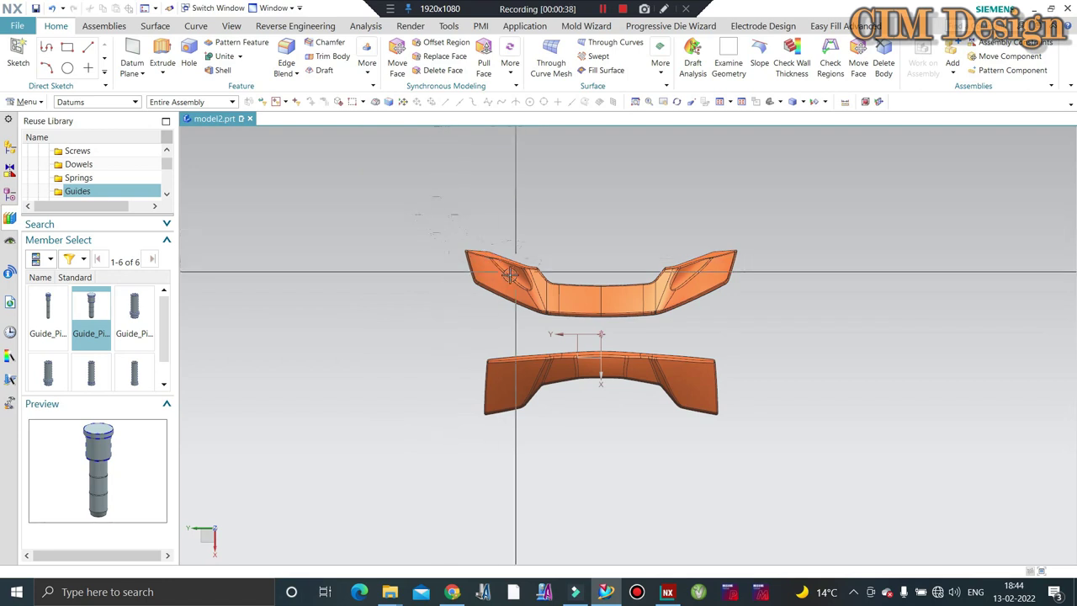
mouse_move(510, 274)
middle_down()
mouse_move(524, 200)
mouse_move(532, 239)
middle_up()
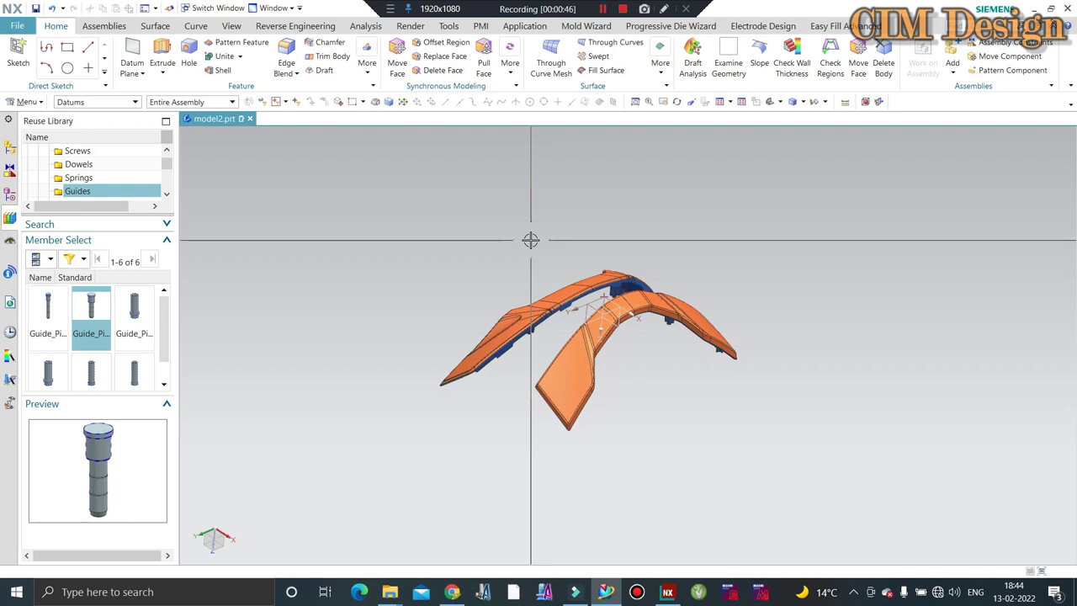
mouse_move(495, 250)
middle_down()
mouse_move(457, 281)
mouse_move(372, 228)
mouse_move(441, 229)
middle_up()
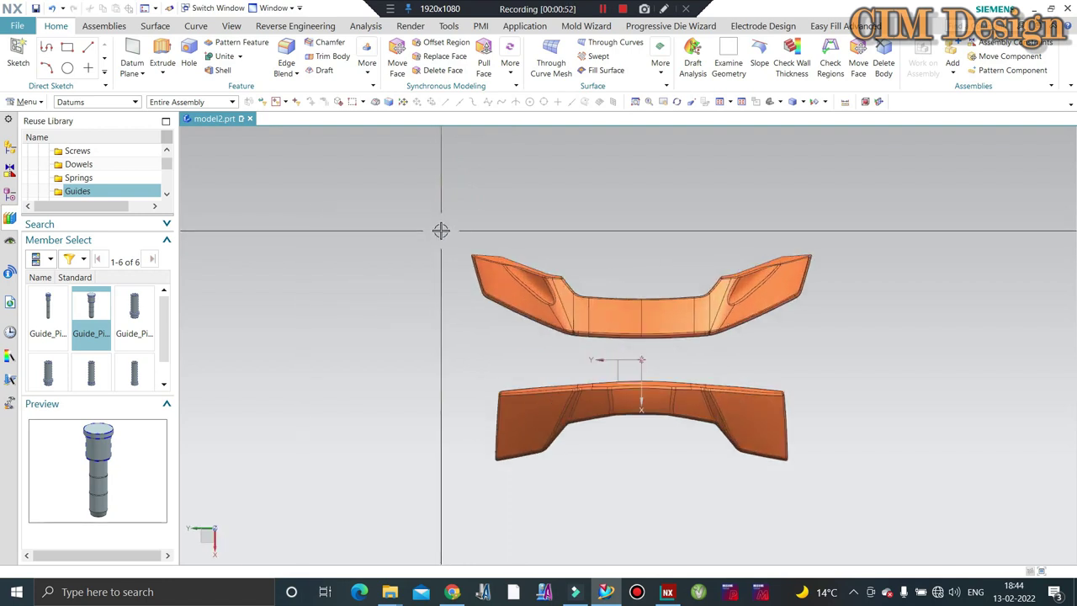
mouse_move(441, 230)
middle_down()
mouse_move(609, 291)
mouse_move(632, 277)
mouse_move(492, 268)
mouse_move(644, 278)
mouse_move(586, 249)
mouse_move(634, 173)
mouse_move(648, 260)
mouse_move(634, 228)
mouse_move(630, 286)
mouse_move(540, 224)
mouse_move(625, 241)
mouse_move(639, 207)
mouse_move(632, 241)
mouse_move(547, 265)
middle_up()
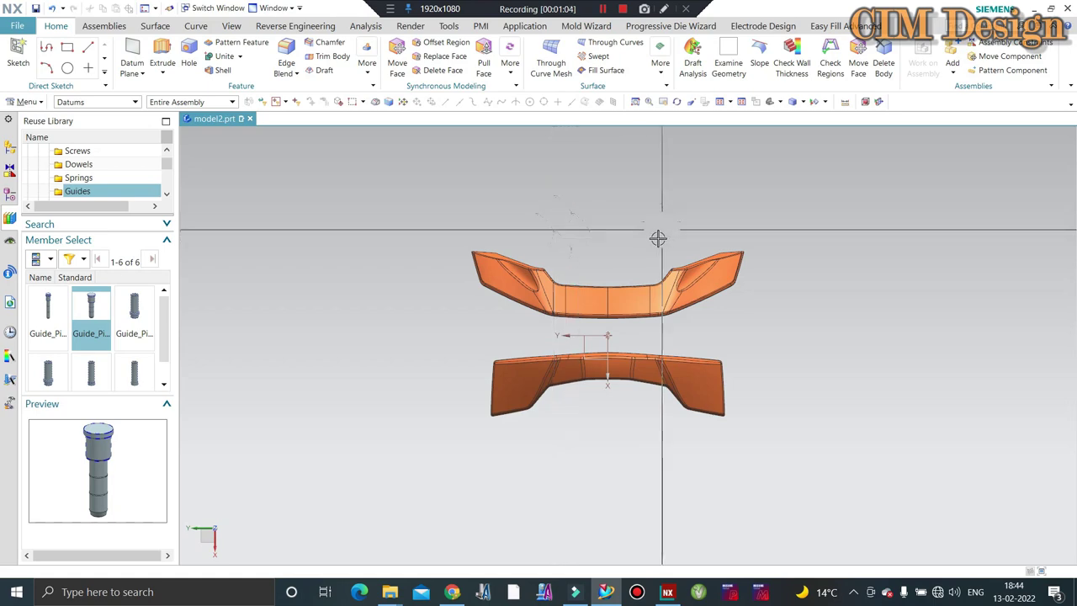
mouse_move(656, 238)
middle_down()
mouse_move(631, 193)
mouse_move(647, 207)
mouse_move(626, 276)
mouse_move(555, 377)
mouse_move(620, 356)
mouse_move(589, 337)
mouse_move(619, 408)
mouse_move(600, 433)
middle_up()
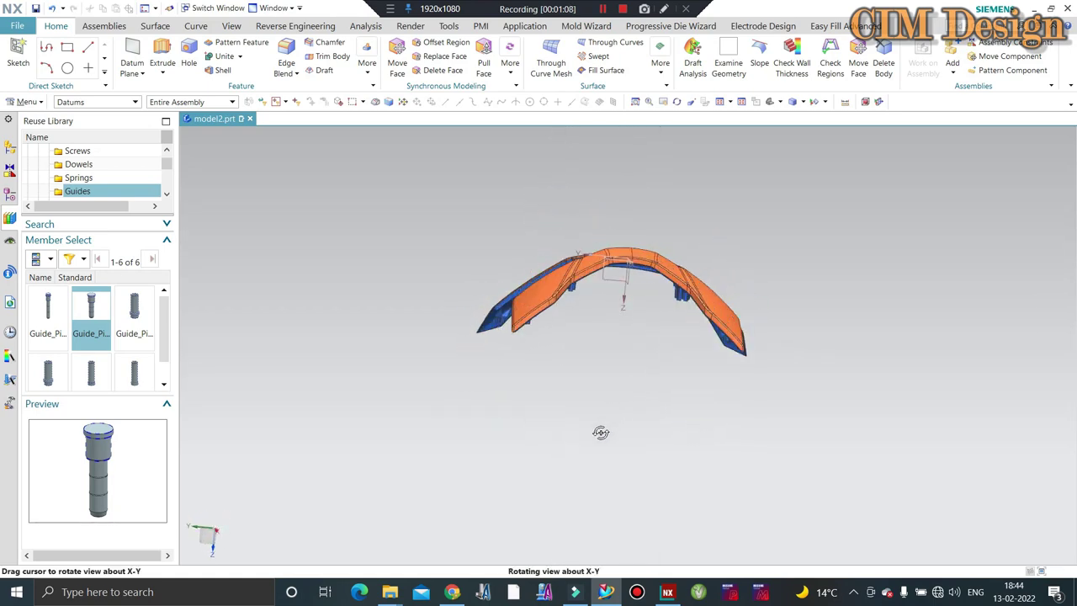
mouse_move(444, 416)
middle_down()
mouse_move(567, 348)
mouse_move(605, 412)
mouse_move(594, 429)
mouse_move(688, 268)
mouse_move(690, 233)
mouse_move(674, 255)
middle_up()
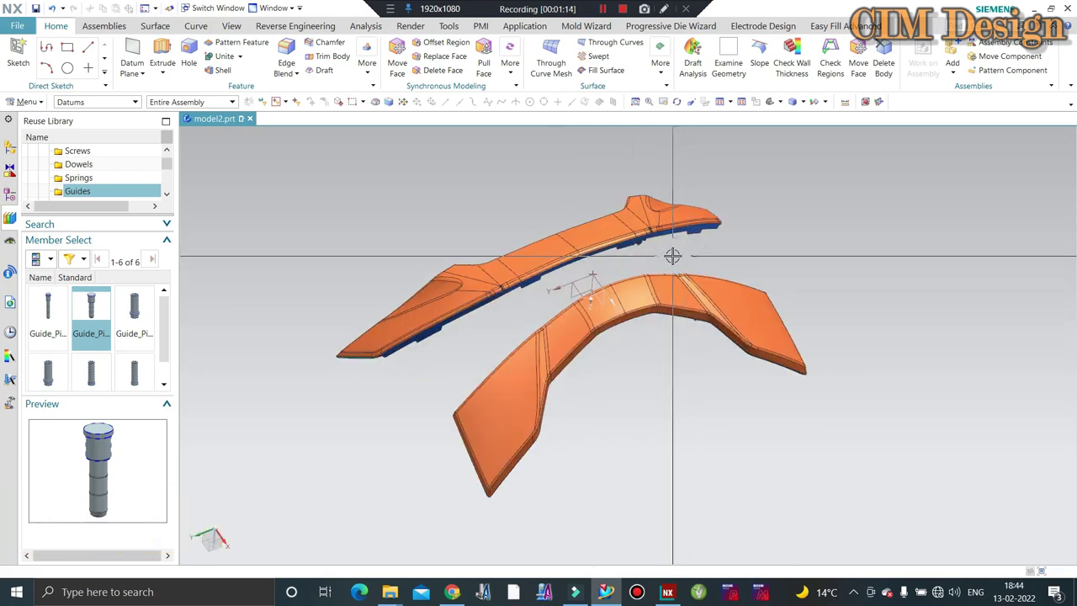
mouse_move(645, 264)
middle_down()
mouse_move(632, 295)
mouse_move(379, 231)
mouse_move(542, 288)
mouse_move(567, 233)
mouse_move(577, 281)
mouse_move(553, 225)
mouse_move(560, 269)
middle_up()
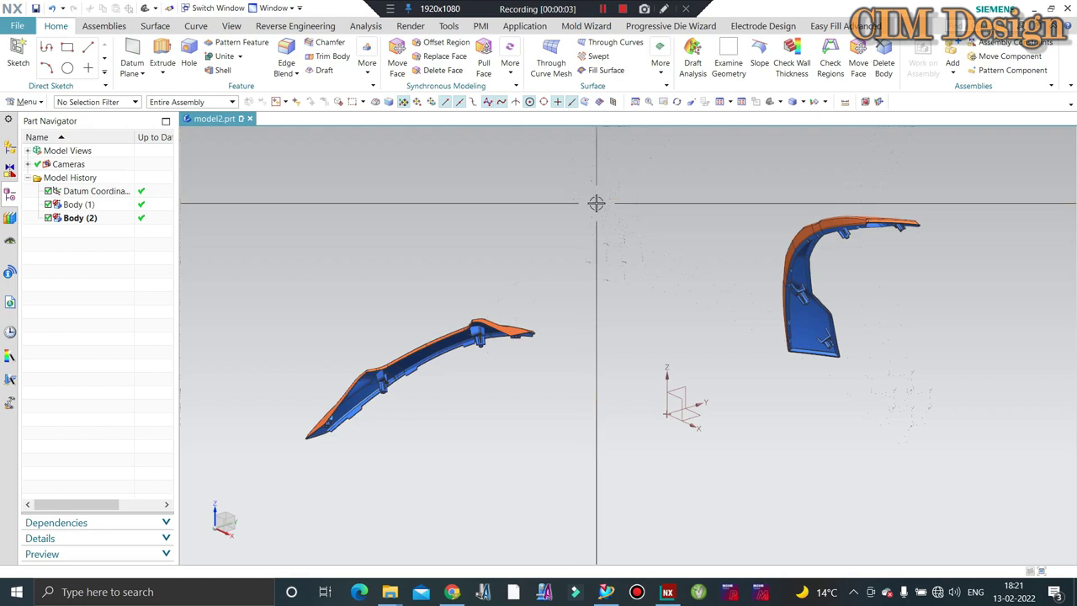
mouse_move(596, 204)
middle_down()
mouse_move(603, 211)
mouse_move(572, 249)
mouse_move(598, 296)
mouse_move(584, 288)
mouse_move(614, 211)
mouse_move(586, 241)
mouse_move(593, 269)
mouse_move(432, 272)
mouse_move(453, 202)
mouse_move(409, 221)
mouse_move(502, 211)
mouse_move(529, 240)
mouse_move(529, 264)
mouse_move(385, 211)
mouse_move(493, 168)
mouse_move(551, 216)
mouse_move(661, 173)
middle_up()
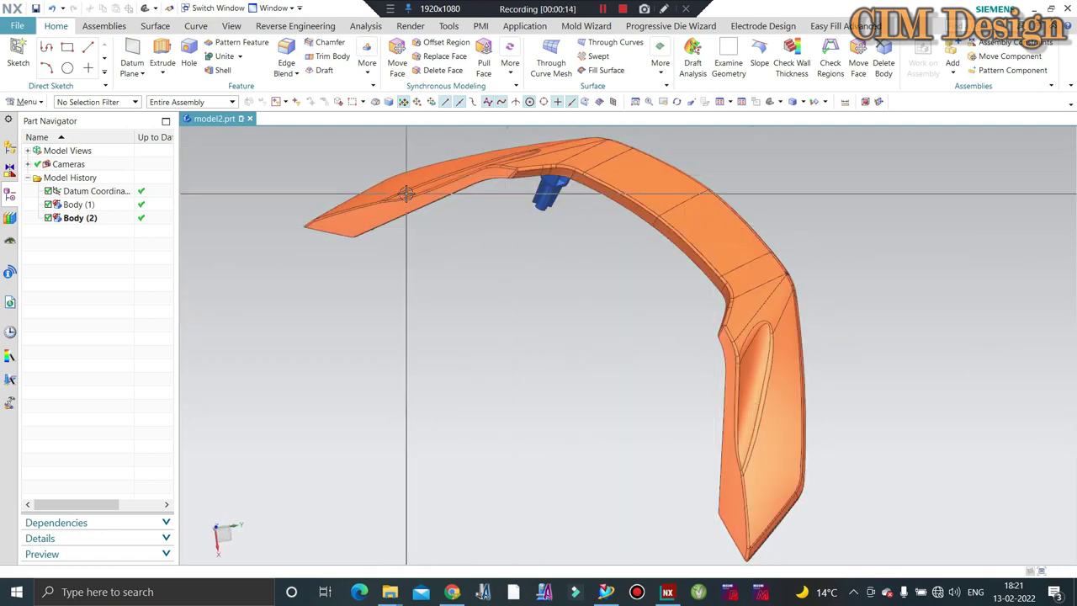
mouse_move(405, 193)
middle_down()
mouse_move(560, 180)
mouse_move(485, 255)
mouse_move(433, 266)
mouse_move(543, 247)
mouse_move(477, 242)
middle_up()
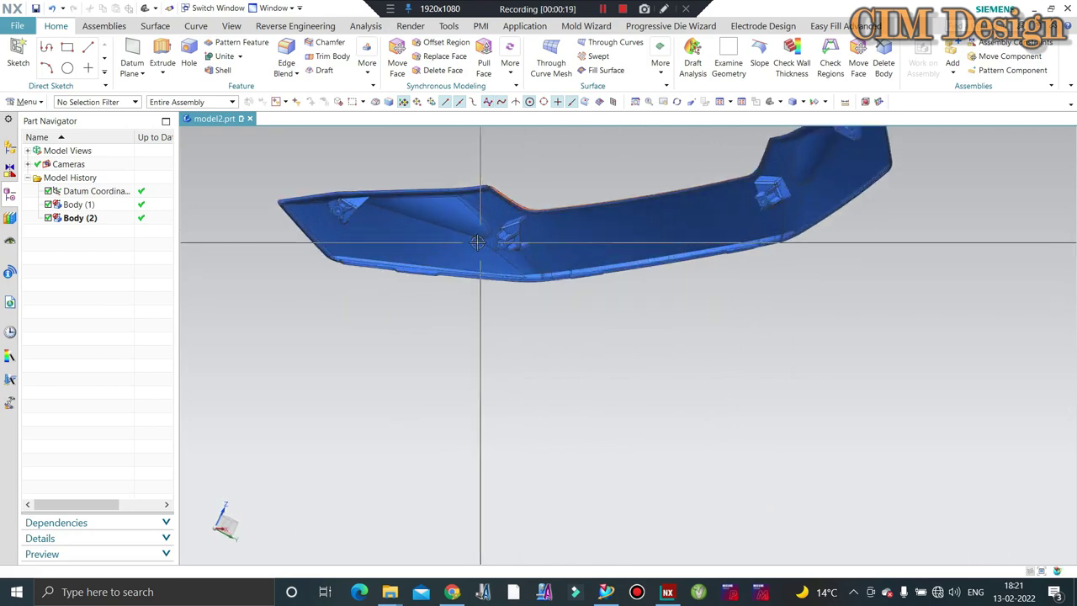
scroll(476, 242, up, 3)
scroll(483, 274, down, 3)
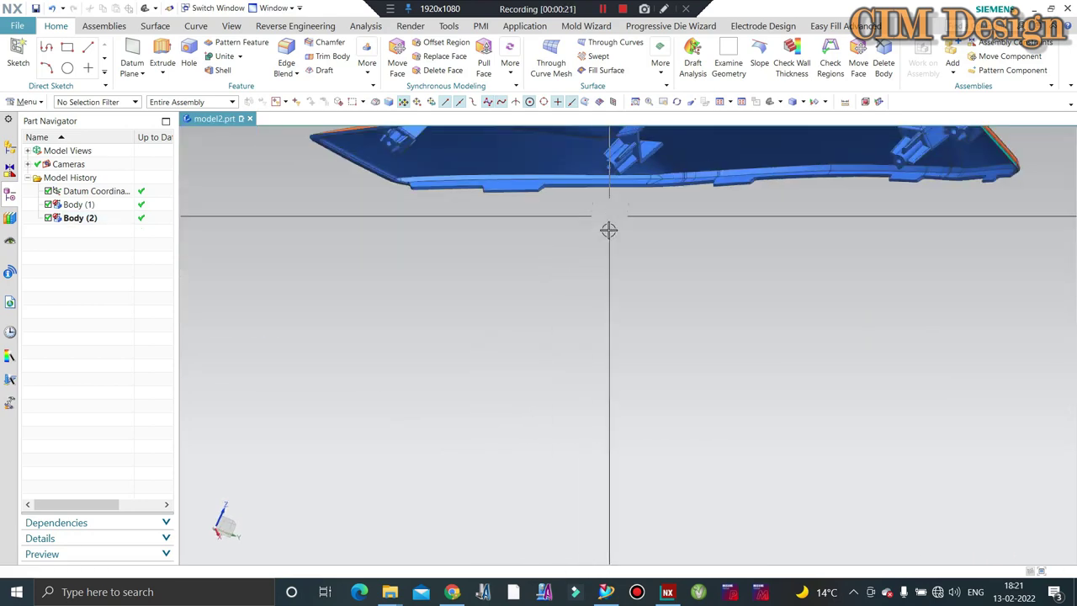
mouse_move(608, 230)
middle_down()
mouse_move(582, 291)
mouse_move(757, 259)
mouse_move(654, 308)
mouse_move(613, 378)
mouse_move(820, 311)
mouse_move(630, 306)
mouse_move(786, 267)
mouse_move(761, 256)
mouse_move(534, 311)
middle_up()
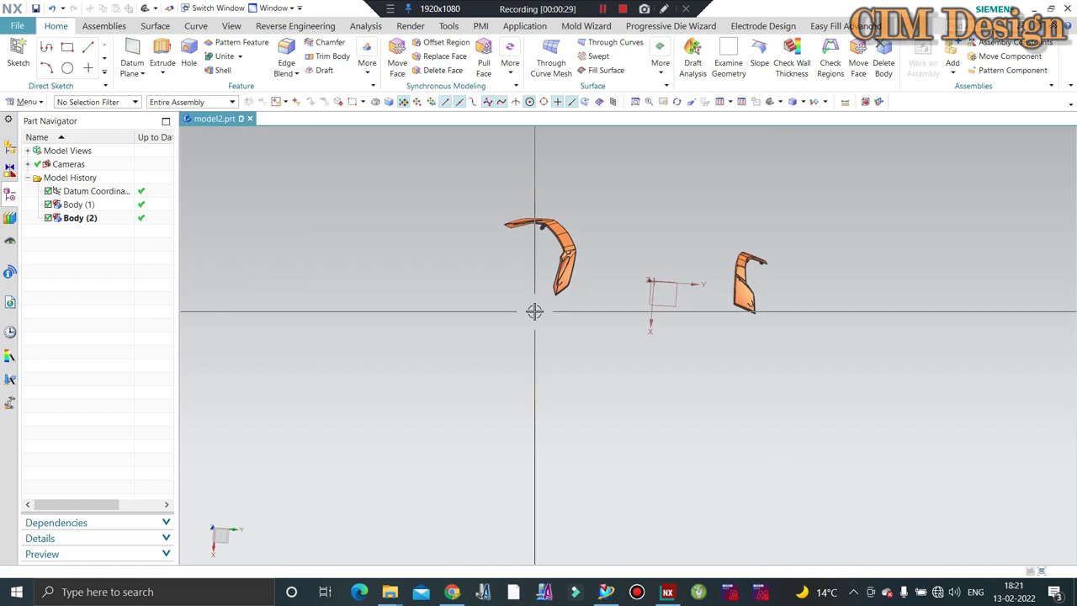
middle_drag(535, 311, 535, 312)
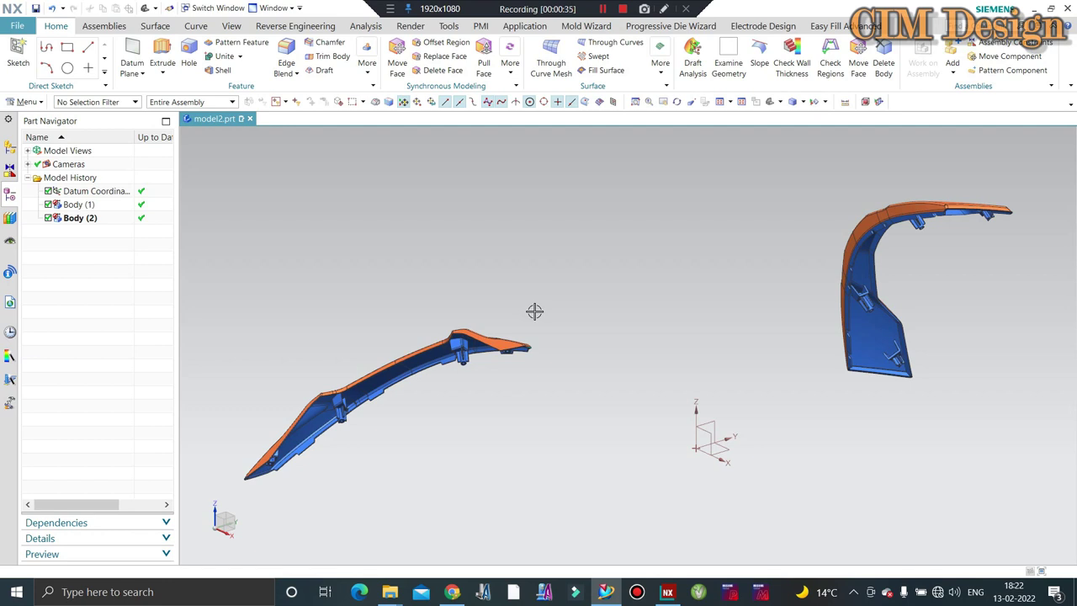
scroll(589, 296, down, 2)
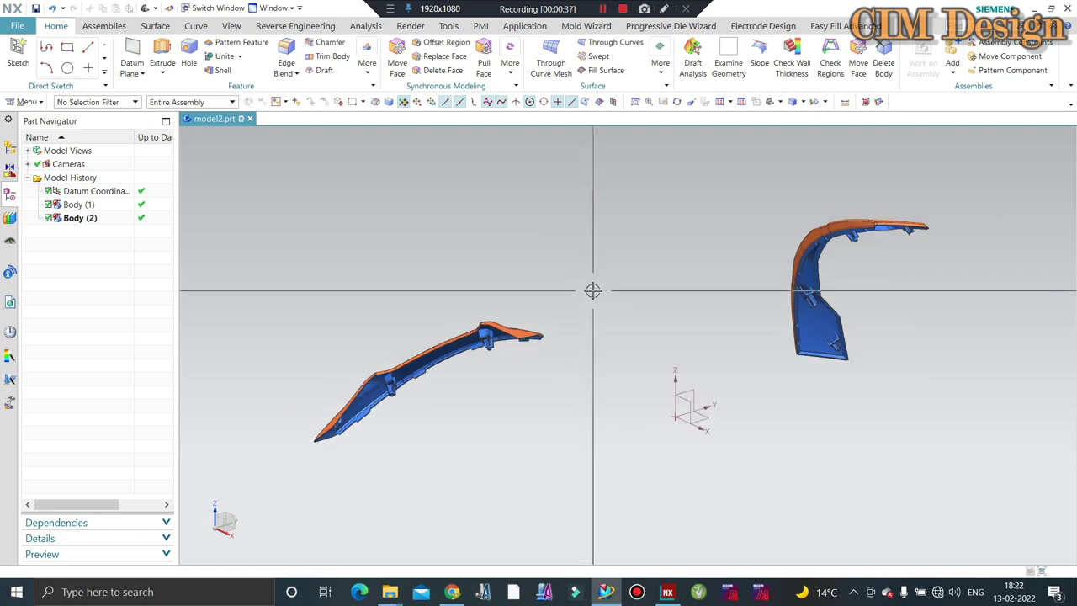
middle_drag(701, 277, 708, 315)
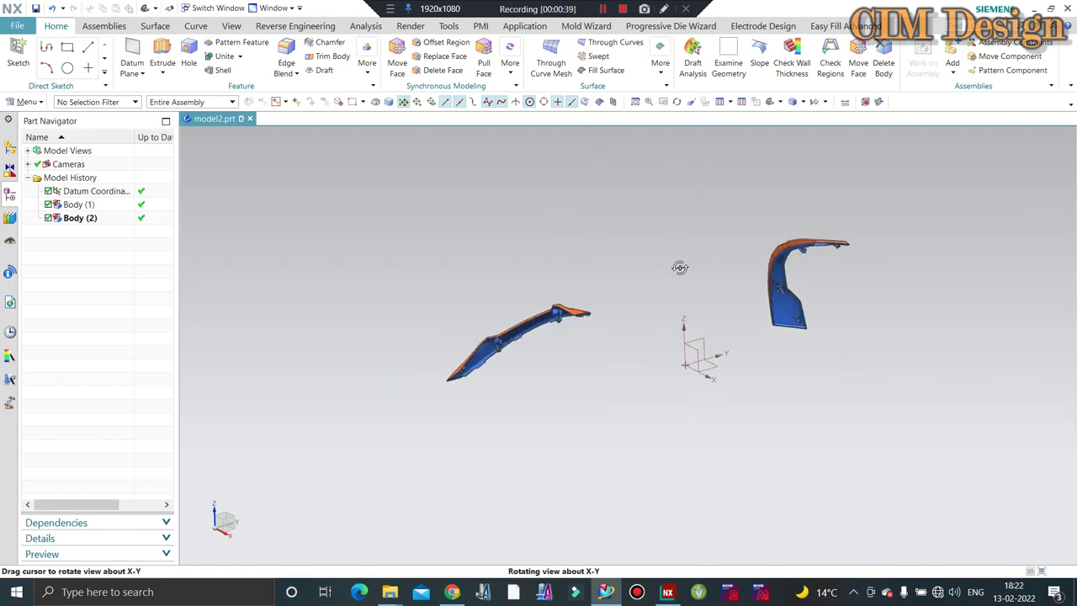
middle_drag(667, 287, 618, 280)
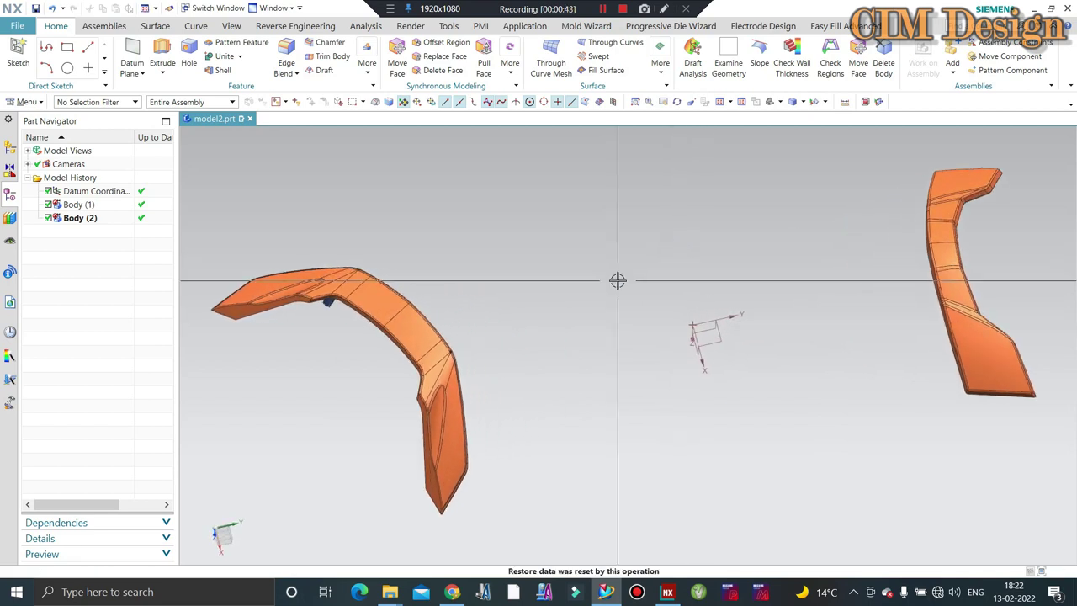
scroll(617, 280, down, 2)
middle_drag(659, 235, 563, 258)
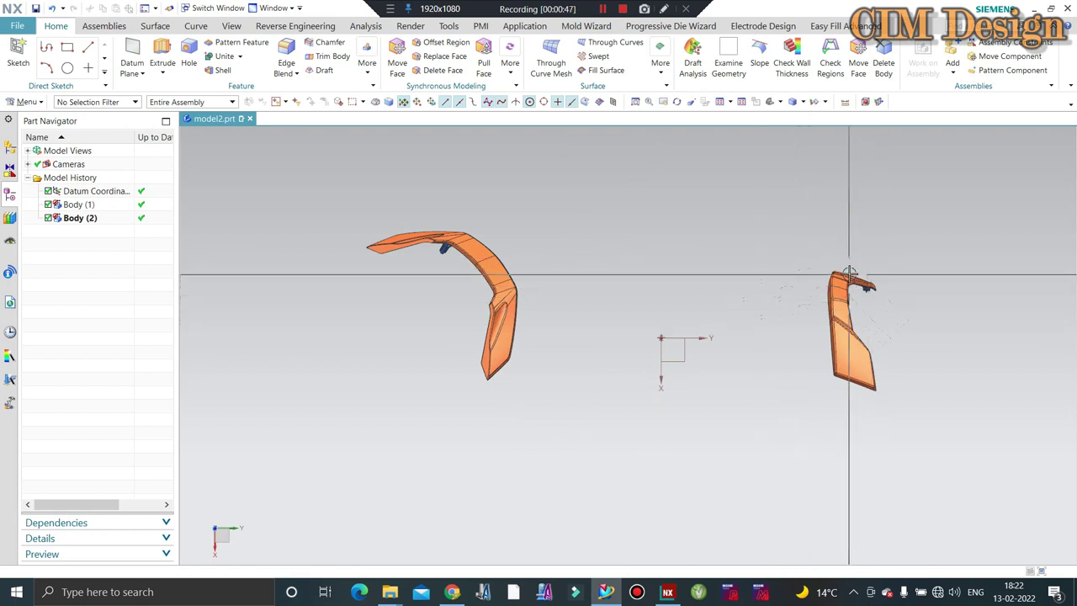
click(850, 349)
key(Delete)
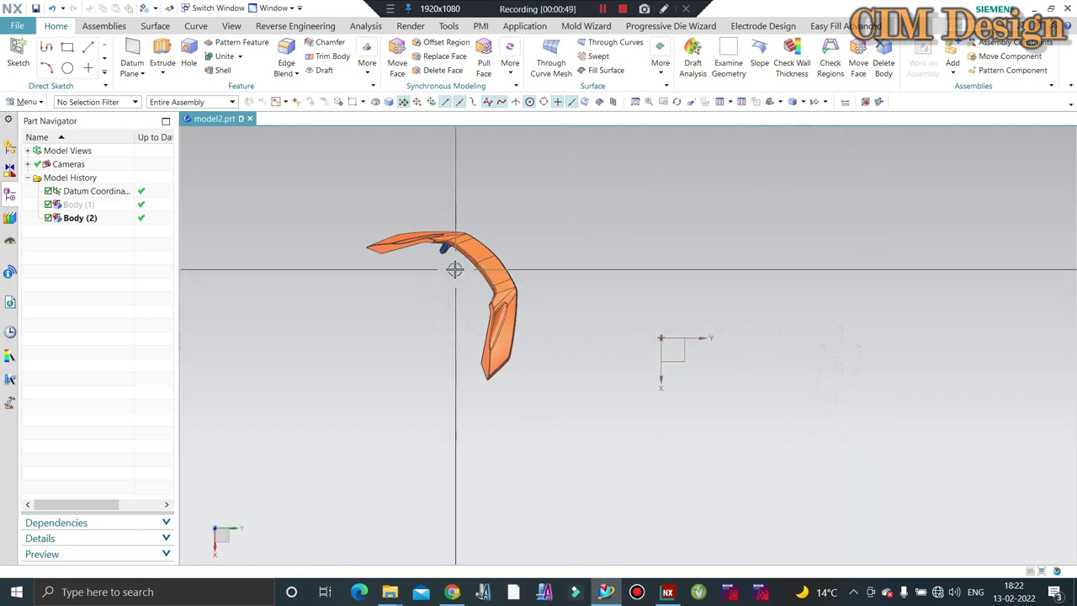
mouse_move(519, 260)
middle_down()
mouse_move(514, 202)
mouse_move(518, 253)
mouse_move(538, 264)
mouse_move(546, 196)
mouse_move(493, 339)
middle_up()
scroll(564, 230, up, 5)
mouse_move(564, 230)
middle_down()
mouse_move(570, 284)
mouse_move(587, 298)
middle_up()
scroll(587, 298, down, 3)
mouse_move(547, 257)
middle_down()
mouse_move(533, 241)
mouse_move(464, 237)
mouse_move(554, 266)
mouse_move(498, 249)
middle_up()
scroll(534, 241, up, 5)
scroll(464, 238, down, 3)
scroll(541, 262, up, 2)
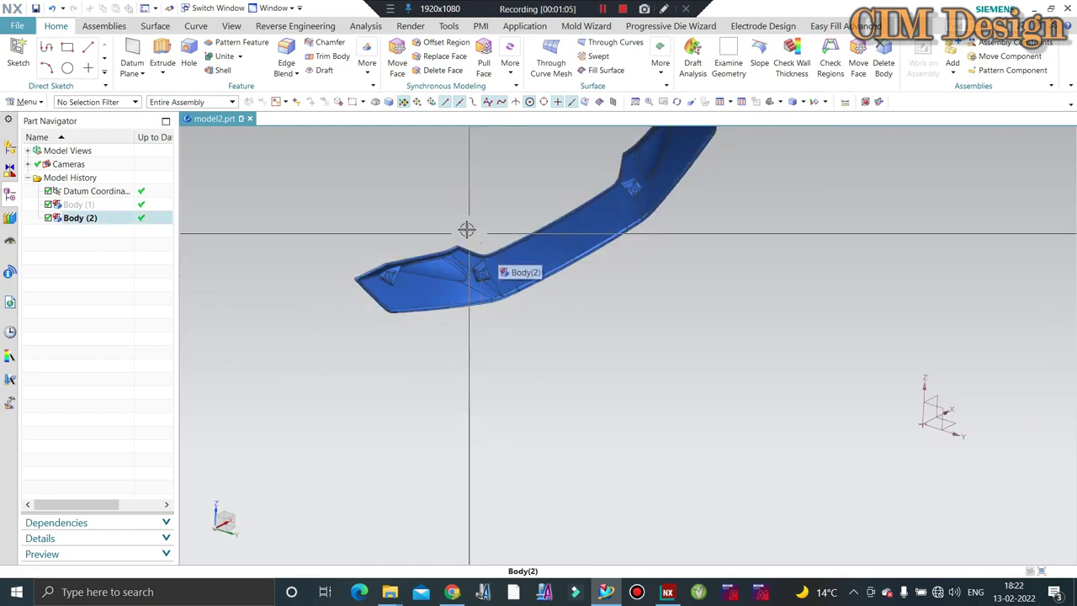
scroll(466, 228, up, 3)
scroll(550, 372, up, 2)
scroll(502, 338, down, 1)
scroll(501, 338, down, 3)
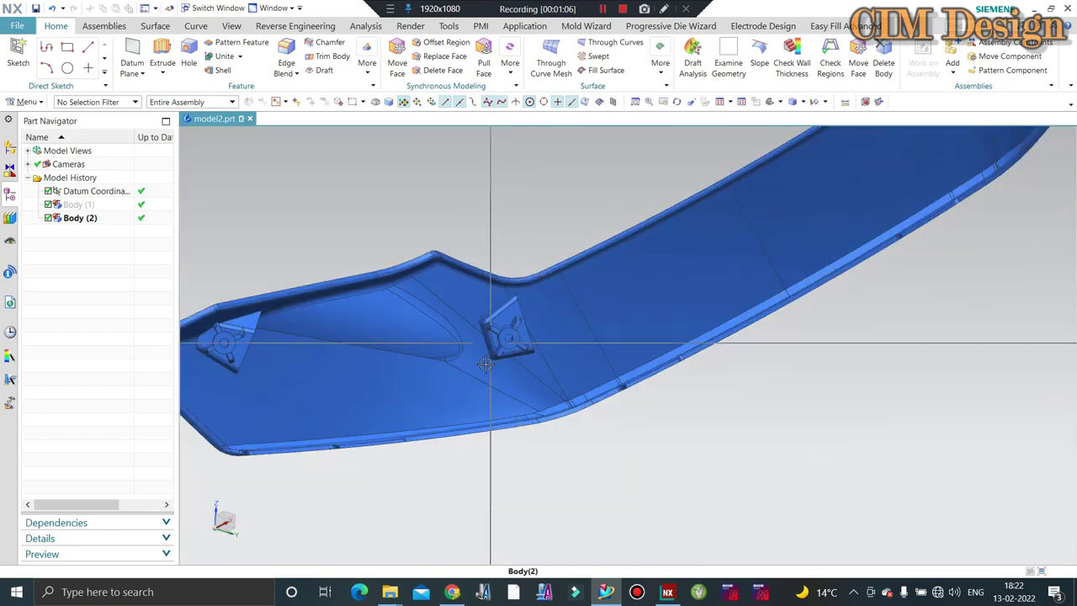
middle_drag(587, 336, 480, 368)
scroll(589, 426, up, 2)
scroll(547, 438, up, 2)
scroll(547, 439, down, 3)
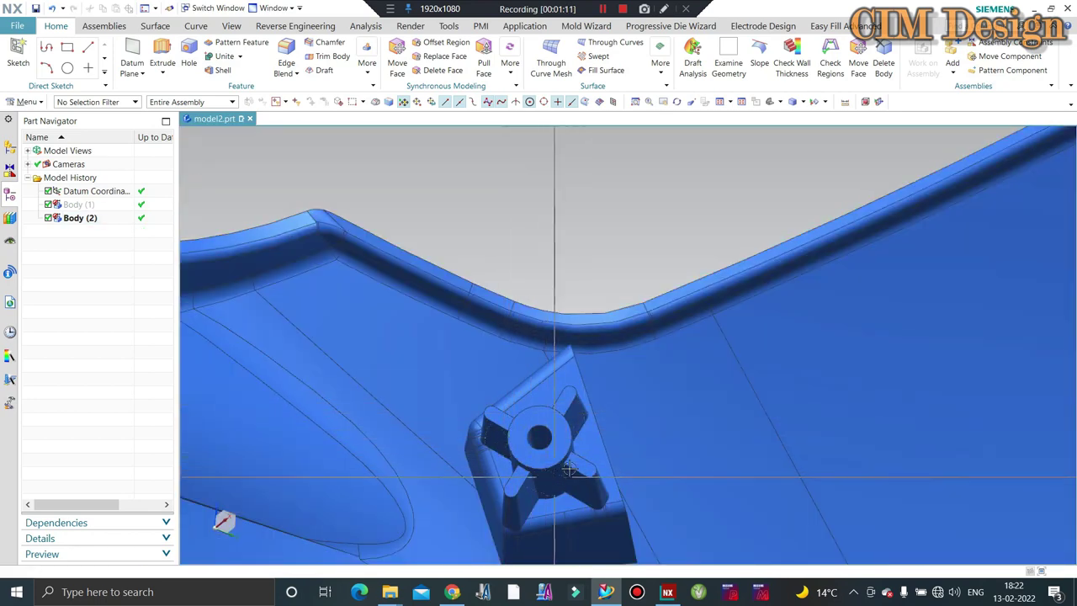
middle_drag(548, 392, 557, 431)
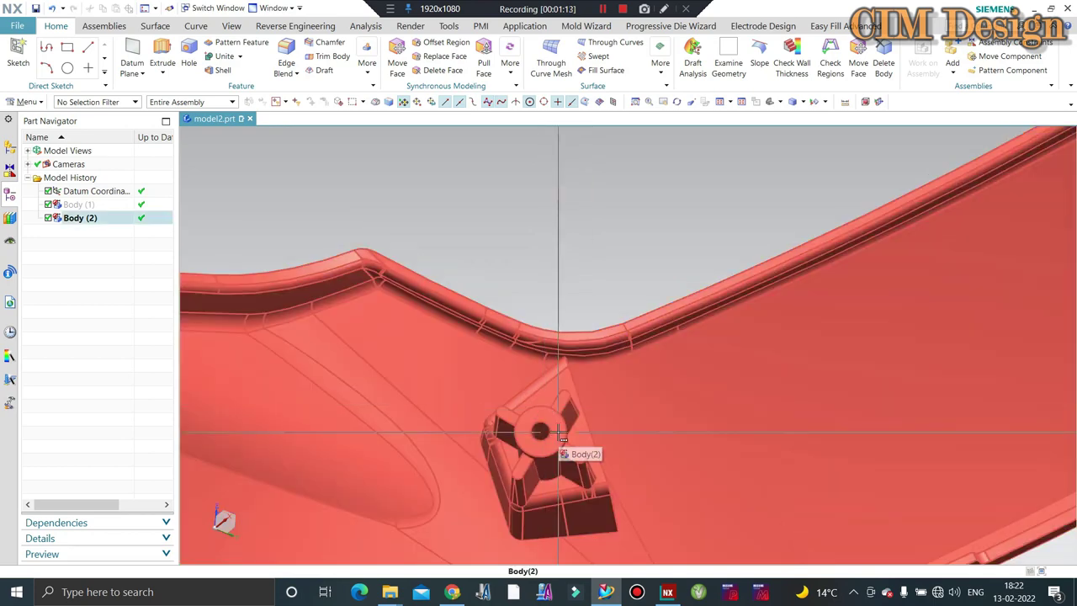
scroll(507, 253, down, 4)
scroll(410, 320, up, 1)
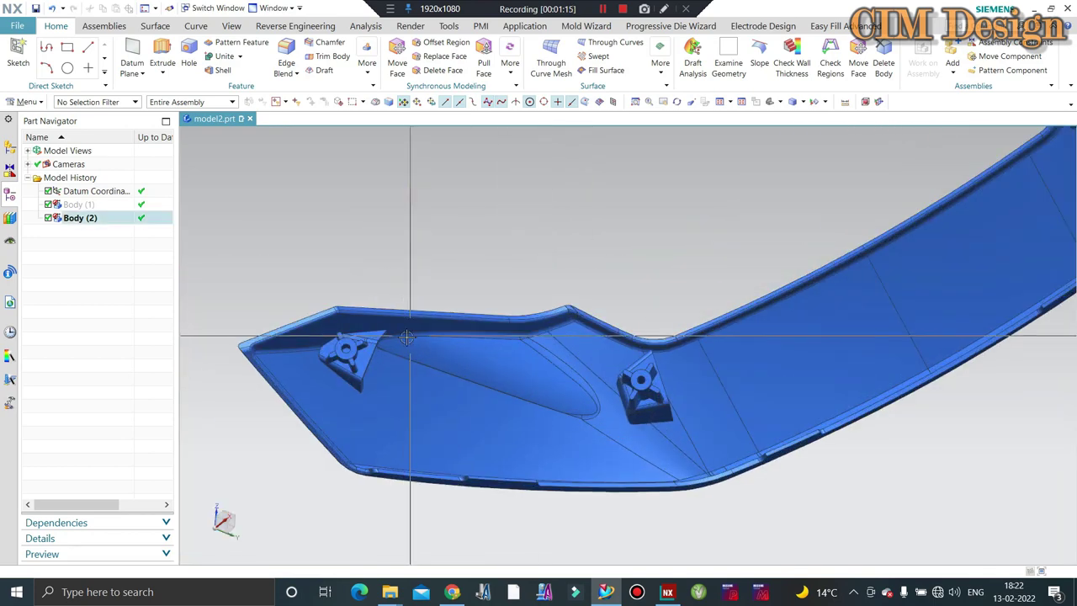
scroll(384, 356, up, 2)
mouse_move(385, 356)
middle_down()
mouse_move(432, 396)
mouse_move(345, 224)
middle_up()
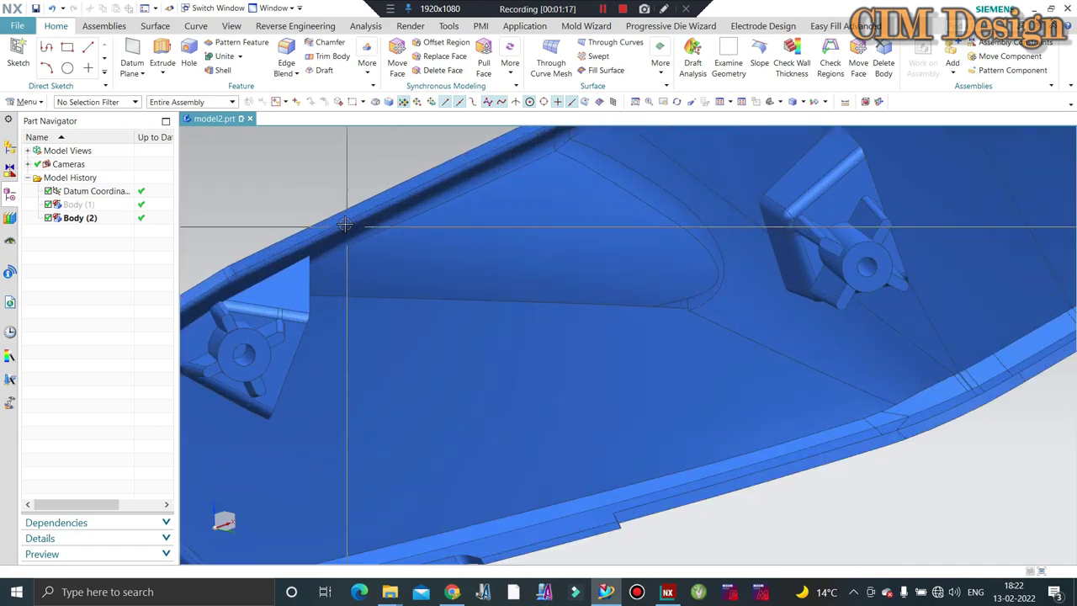
scroll(287, 274, down, 2)
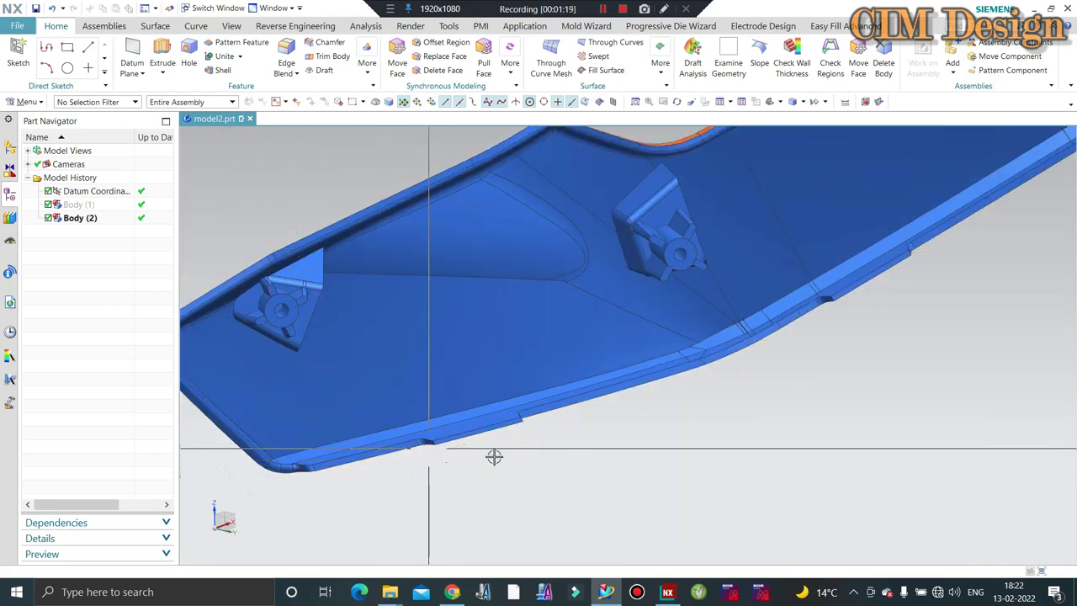
scroll(648, 252, up, 2)
scroll(647, 256, up, 2)
scroll(647, 257, down, 2)
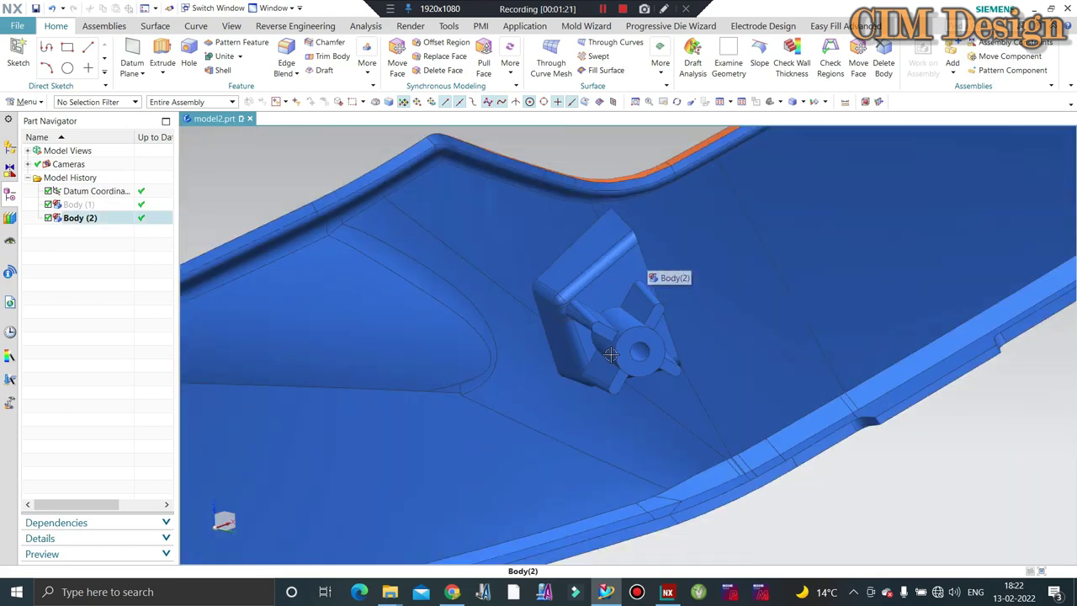
scroll(647, 257, down, 2)
mouse_move(647, 256)
middle_down()
mouse_move(589, 327)
mouse_move(722, 401)
mouse_move(662, 404)
mouse_move(676, 416)
mouse_move(684, 392)
mouse_move(626, 388)
middle_up()
scroll(626, 388, up, 2)
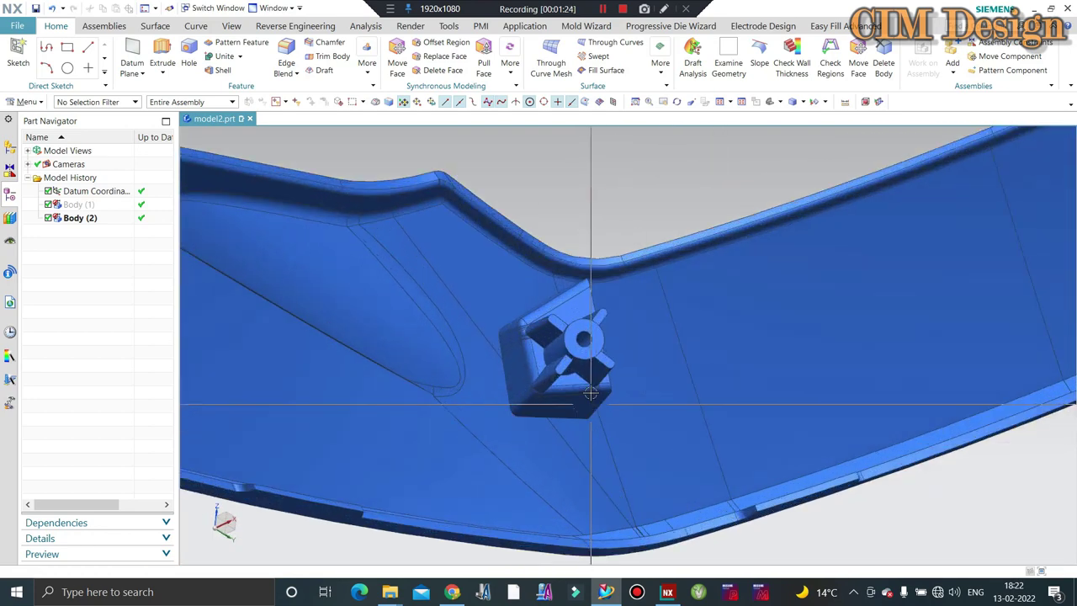
scroll(572, 336, up, 2)
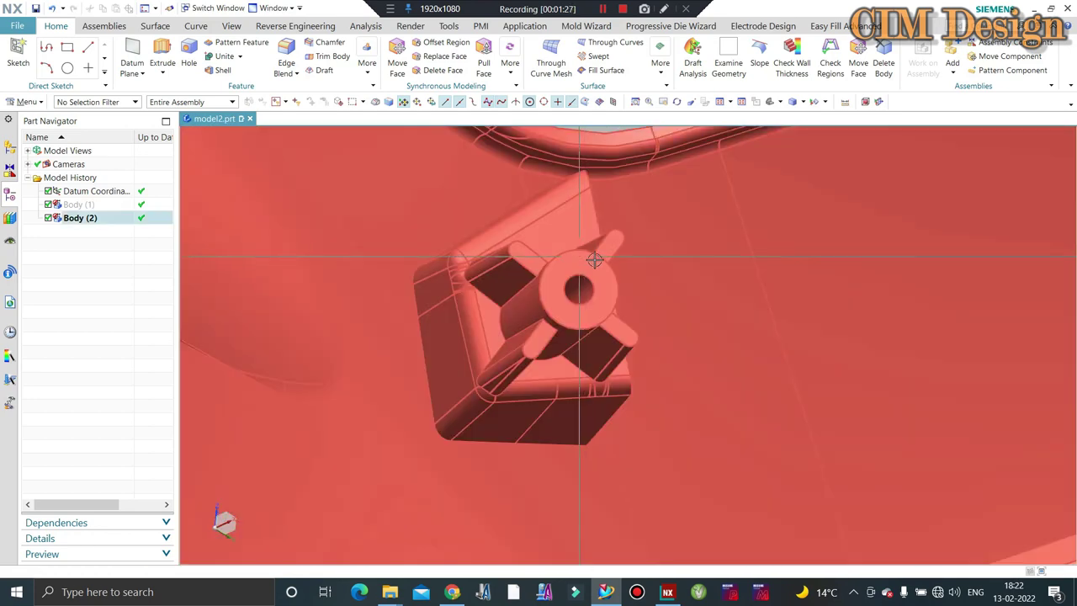
key(Escape)
scroll(604, 292, down, 3)
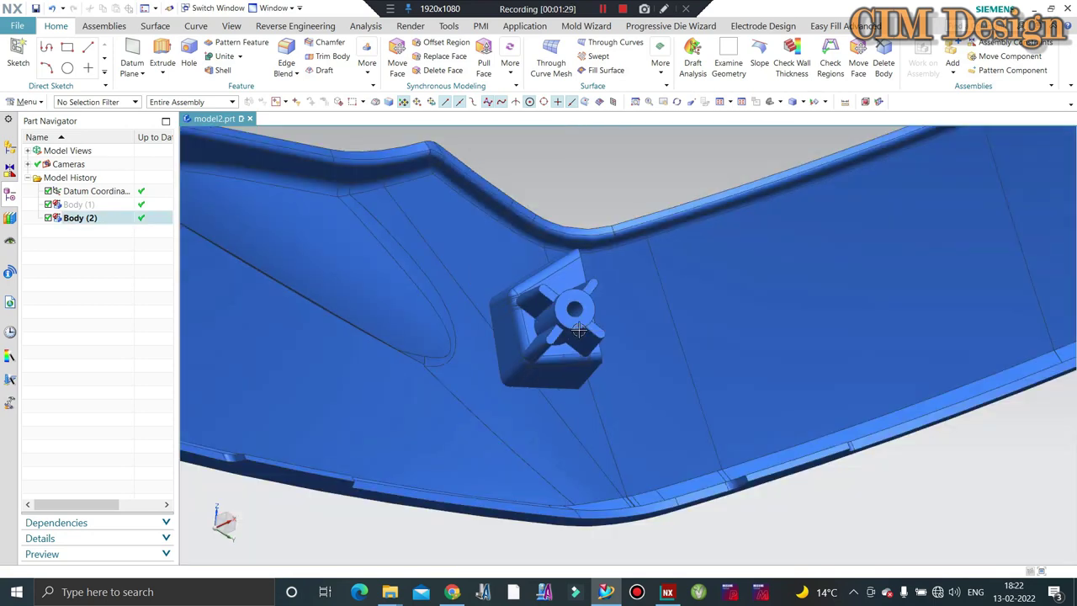
middle_drag(604, 291, 564, 337)
scroll(565, 336, up, 2)
scroll(557, 221, up, 1)
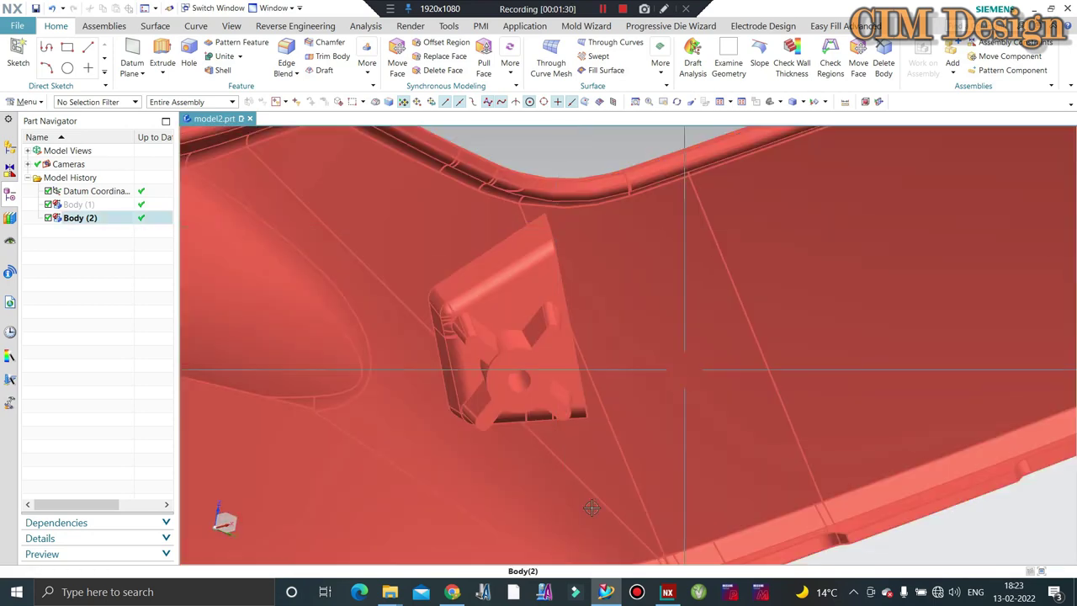
scroll(551, 252, up, 1)
scroll(547, 278, up, 1)
scroll(541, 313, up, 1)
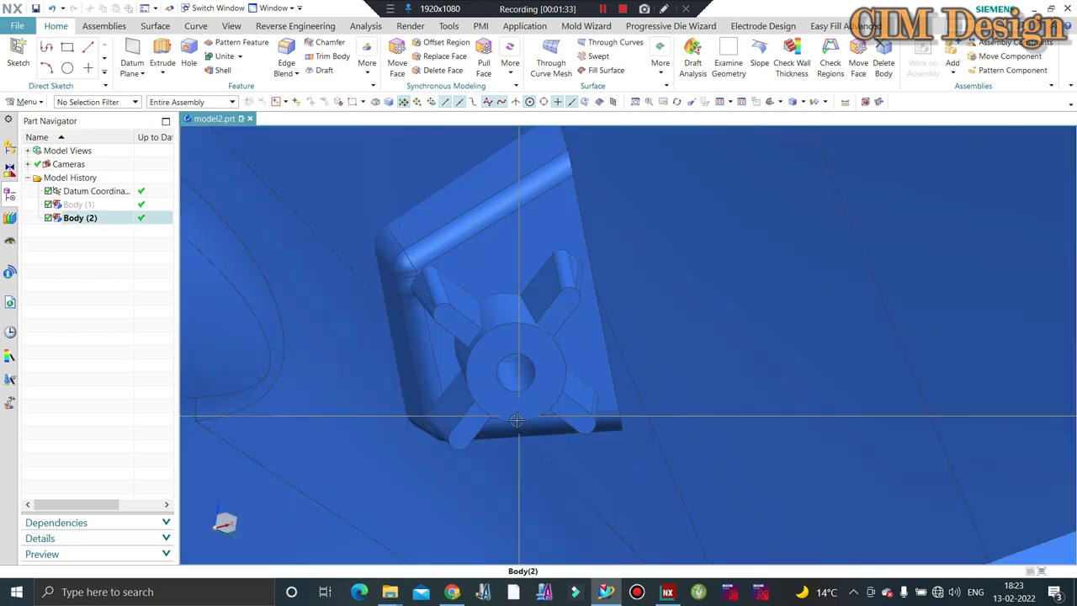
scroll(541, 312, down, 4)
mouse_move(541, 312)
middle_down()
mouse_move(601, 314)
mouse_move(560, 361)
mouse_move(552, 325)
middle_up()
scroll(584, 324, up, 3)
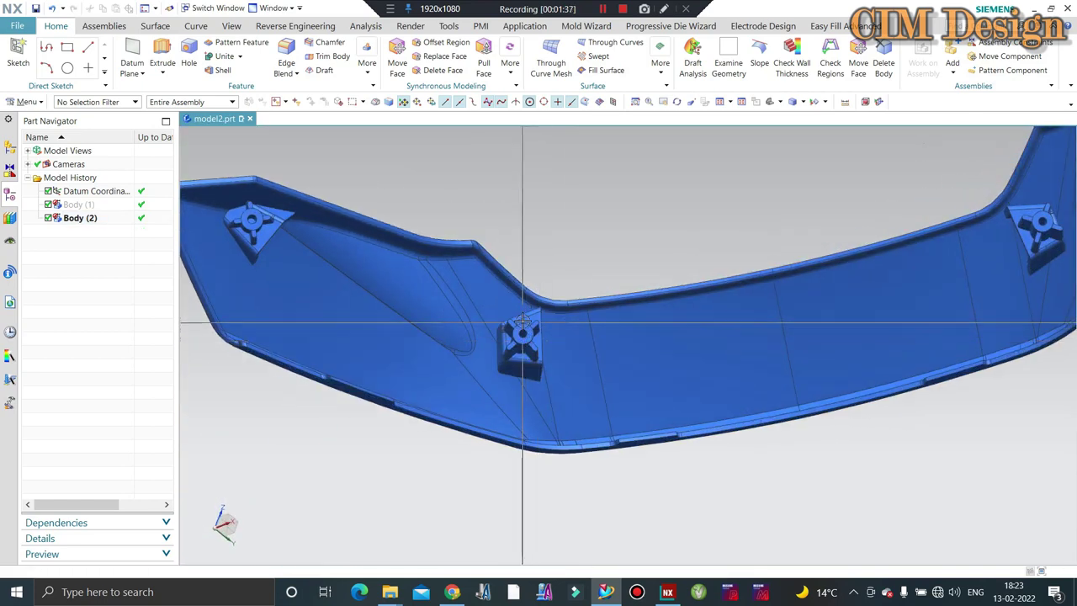
scroll(553, 324, up, 2)
middle_drag(553, 383, 555, 396)
scroll(572, 252, down, 3)
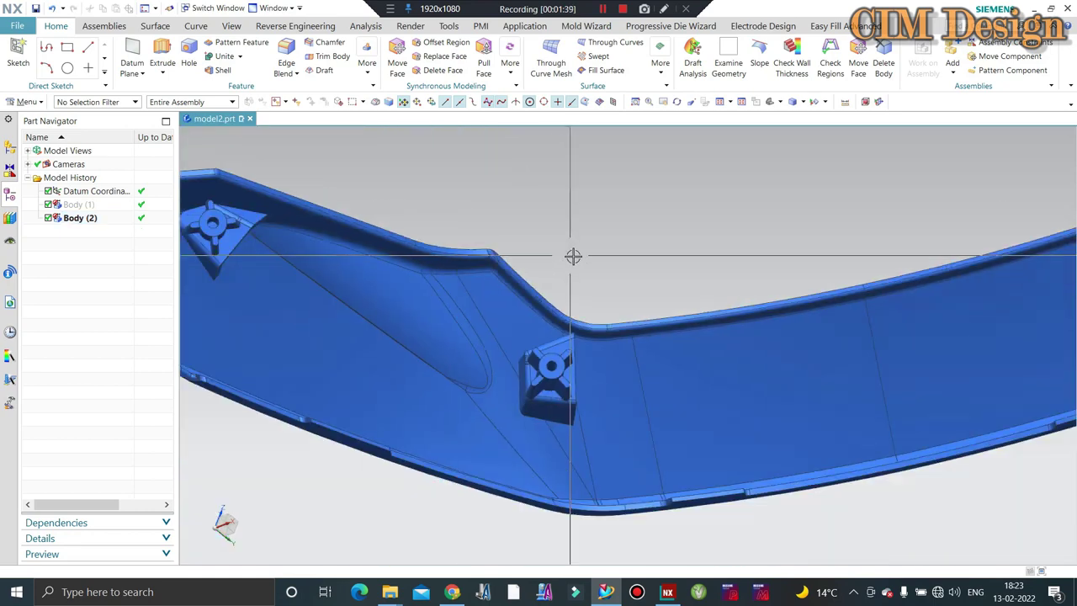
scroll(577, 279, down, 2)
mouse_move(577, 279)
middle_down()
mouse_move(540, 260)
mouse_move(559, 288)
mouse_move(378, 204)
middle_up()
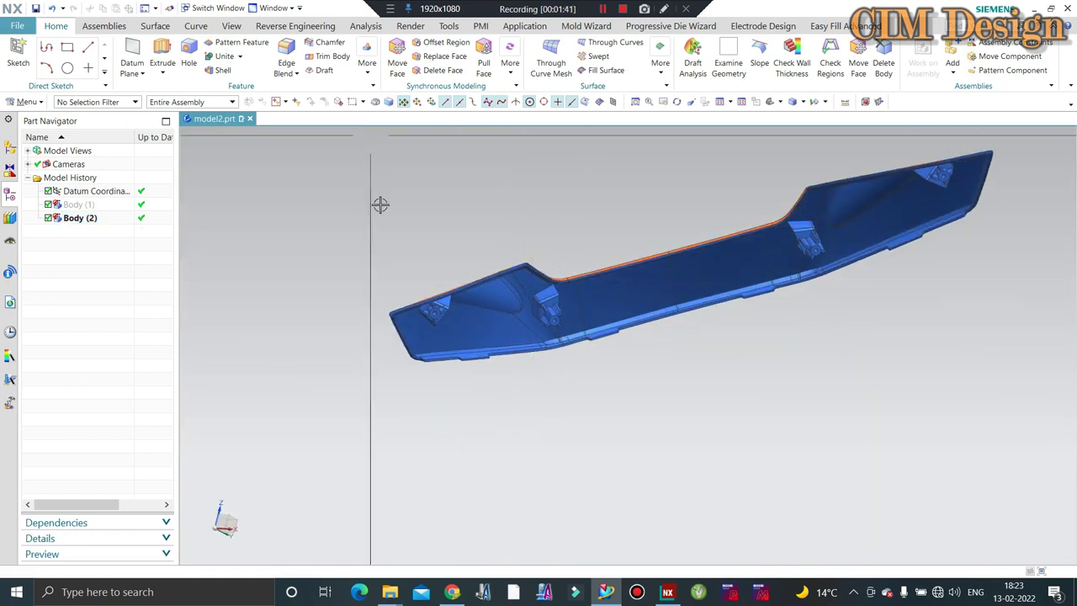
scroll(493, 207, down, 2)
scroll(491, 207, up, 1)
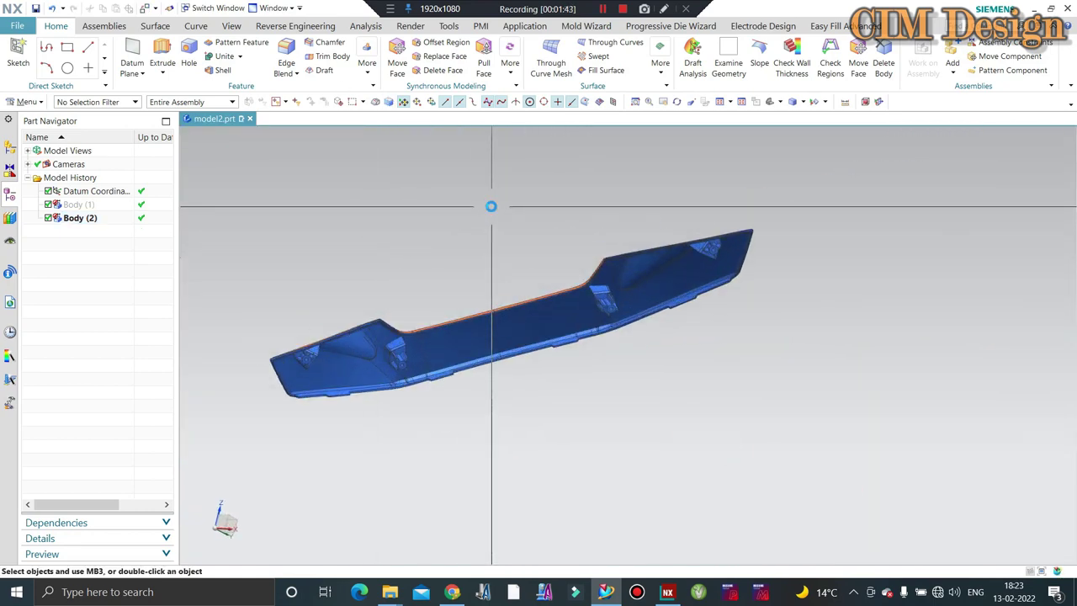
- Start Move Object with Ctrl+T, select the spoiler body, and place the From CSYS at the boss hole centre
key(ctrl+t)
middle_drag(723, 229, 589, 278)
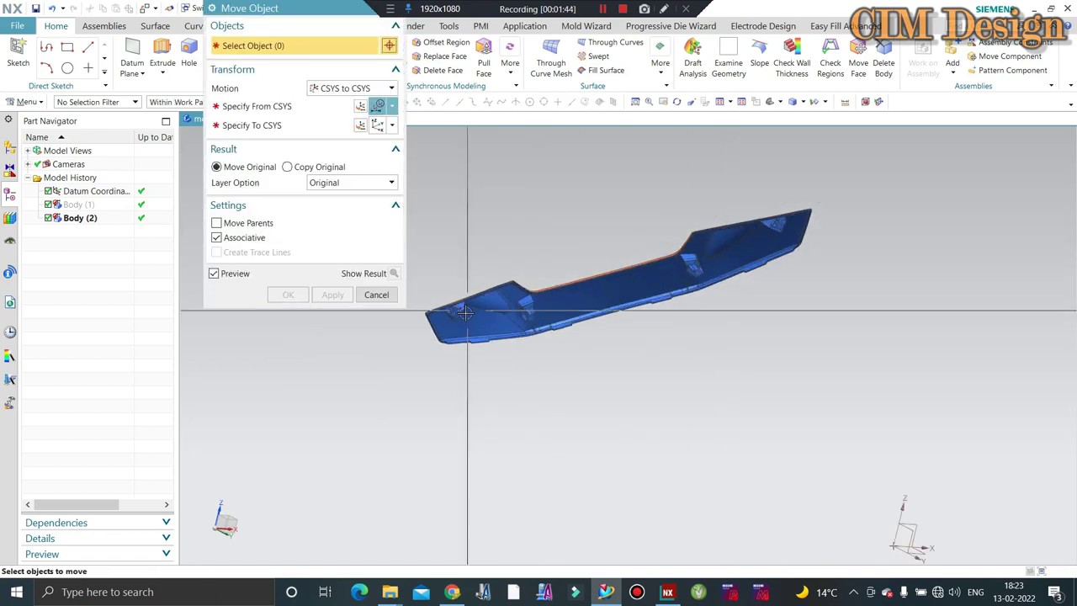
click(538, 286)
middle_click(388, 132)
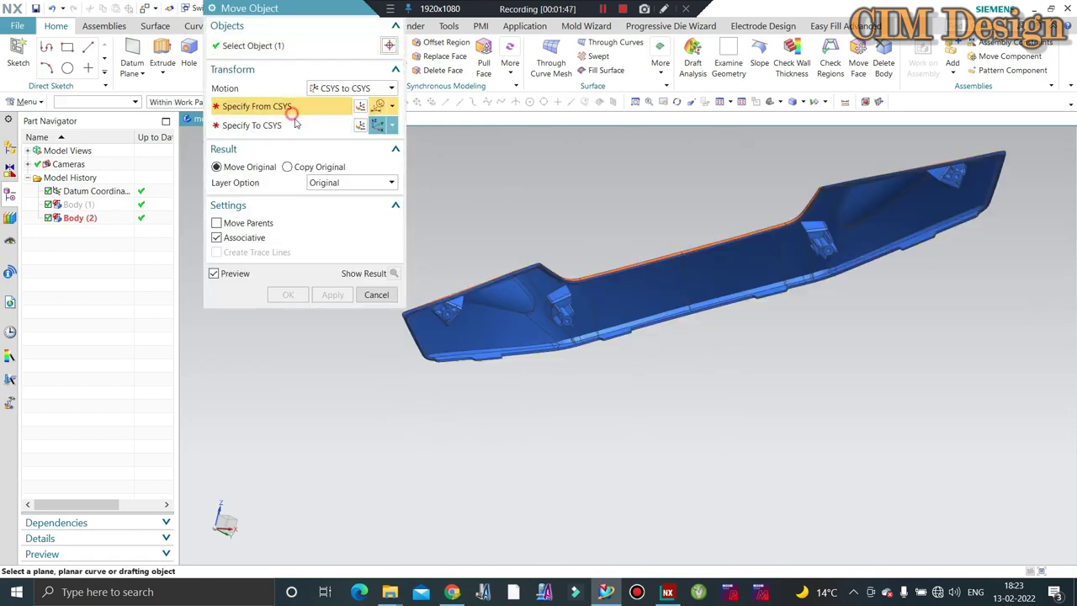
scroll(589, 337, up, 3)
scroll(715, 362, up, 3)
scroll(800, 378, up, 2)
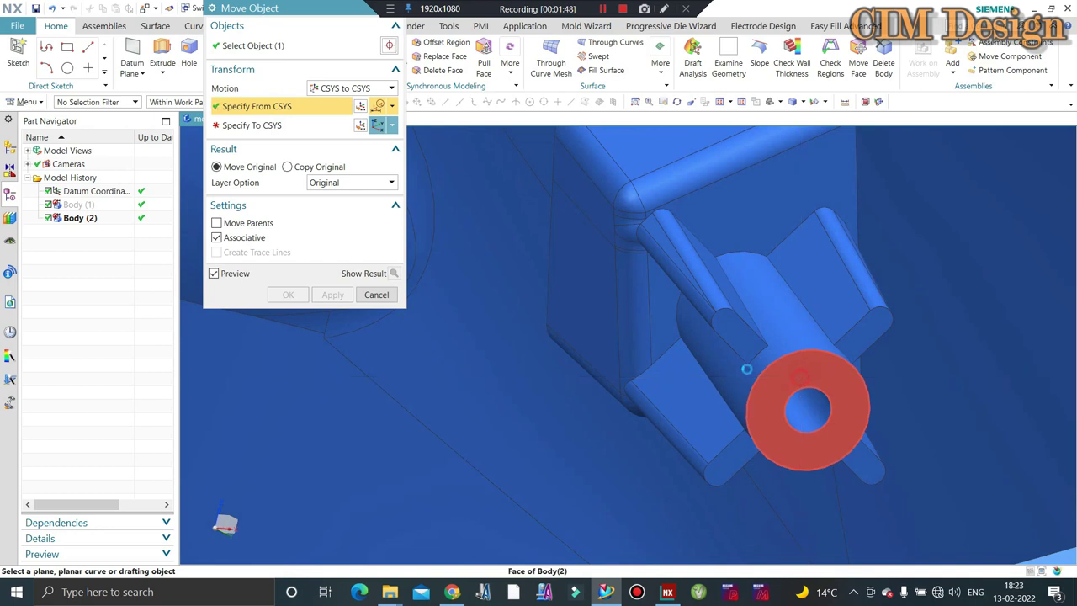
click(800, 378)
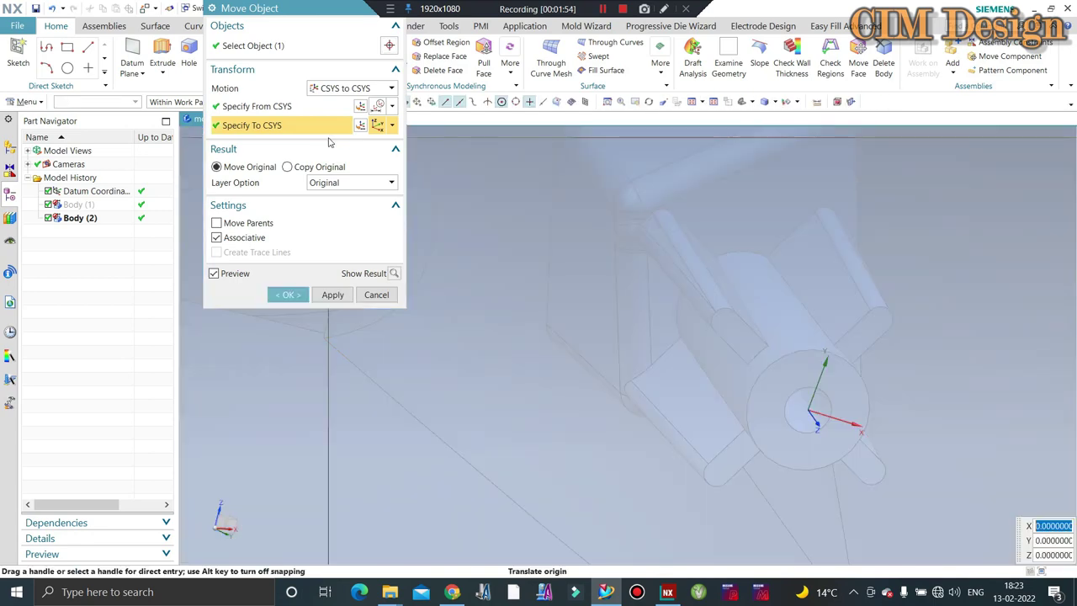
- Check the move preview and apply it, bringing the boss hole to the origin 0,0,0
scroll(558, 228, down, 2)
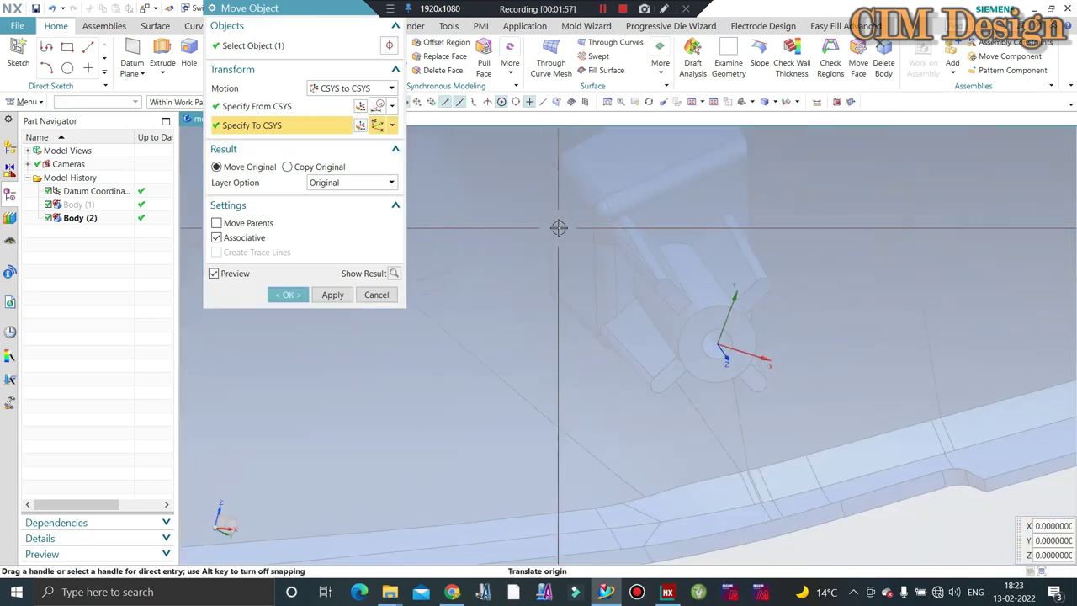
scroll(558, 228, down, 2)
scroll(547, 234, down, 2)
mouse_move(919, 452)
middle_down()
mouse_move(732, 320)
mouse_move(755, 312)
mouse_move(653, 381)
mouse_move(570, 367)
mouse_move(589, 361)
middle_up()
scroll(589, 362, up, 3)
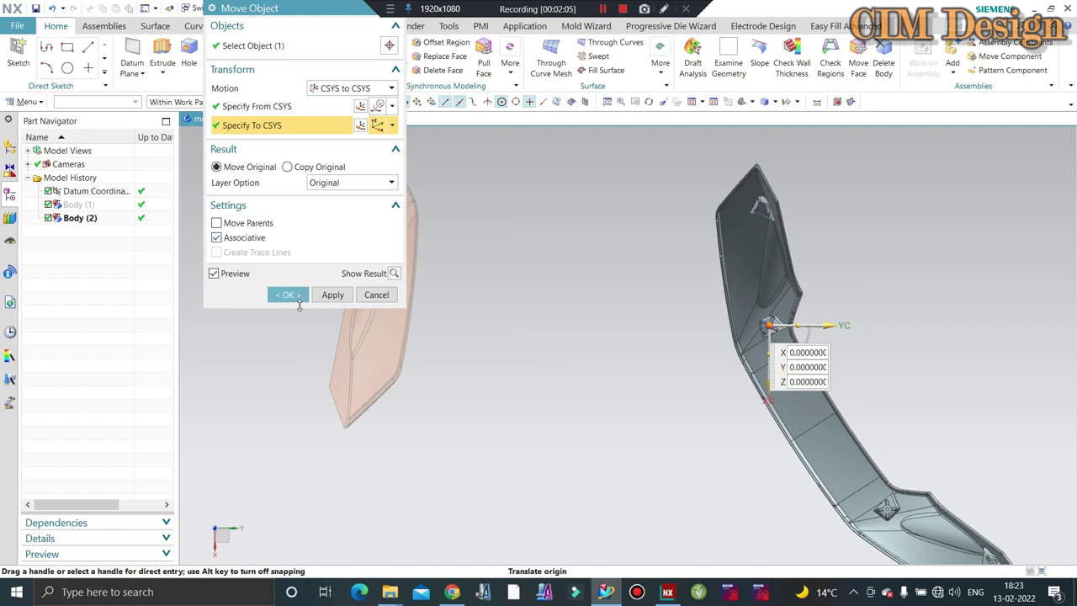
click(322, 298)
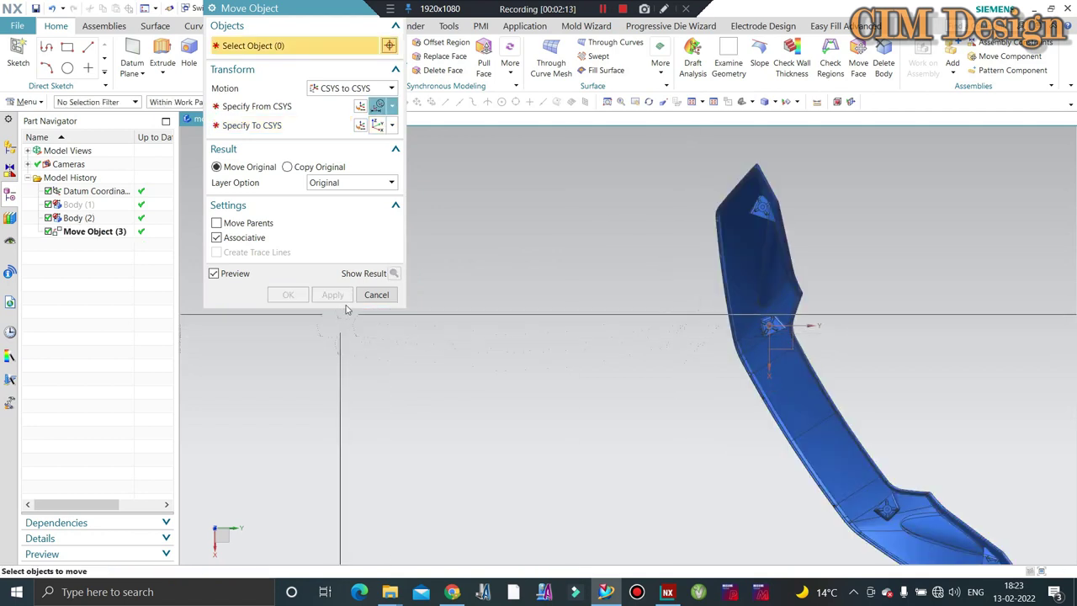
click(376, 295)
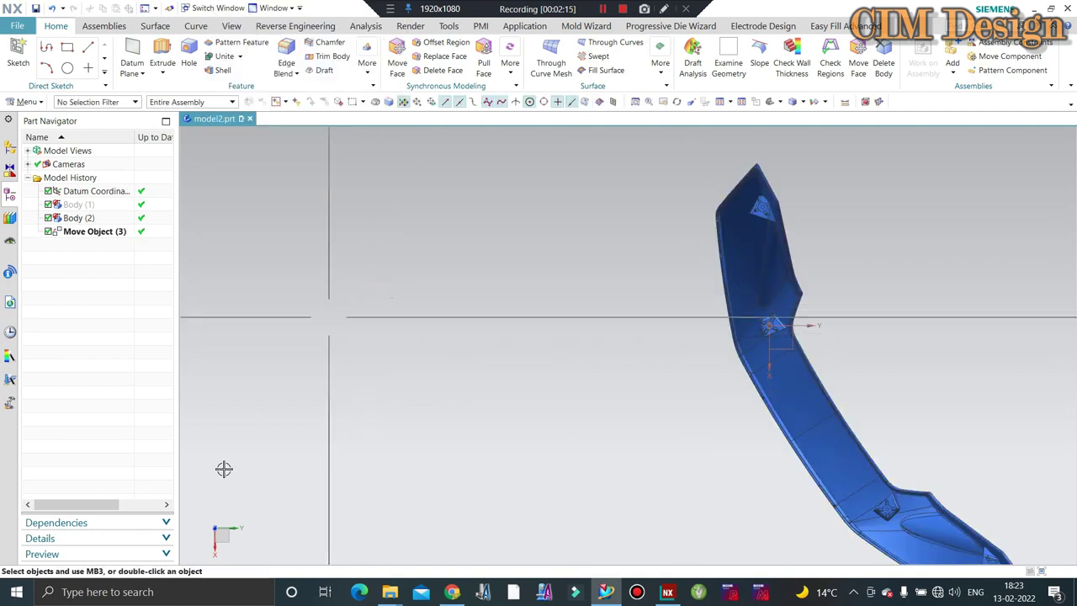
- Zoom in and out on the repositioned spoiler to check its placement
scroll(614, 304, down, 2)
scroll(769, 278, down, 2)
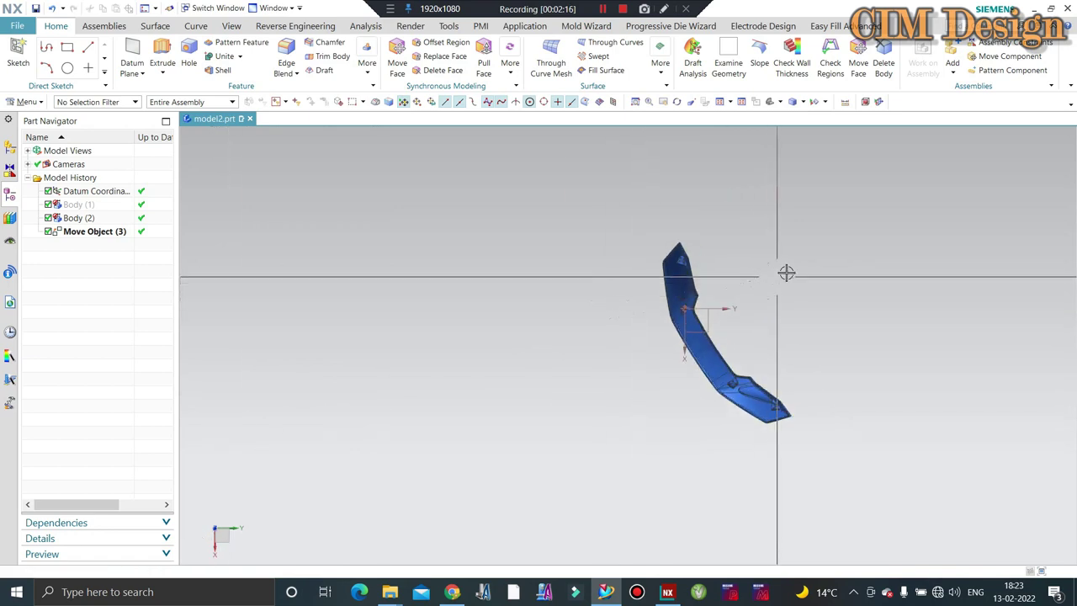
scroll(714, 290, up, 2)
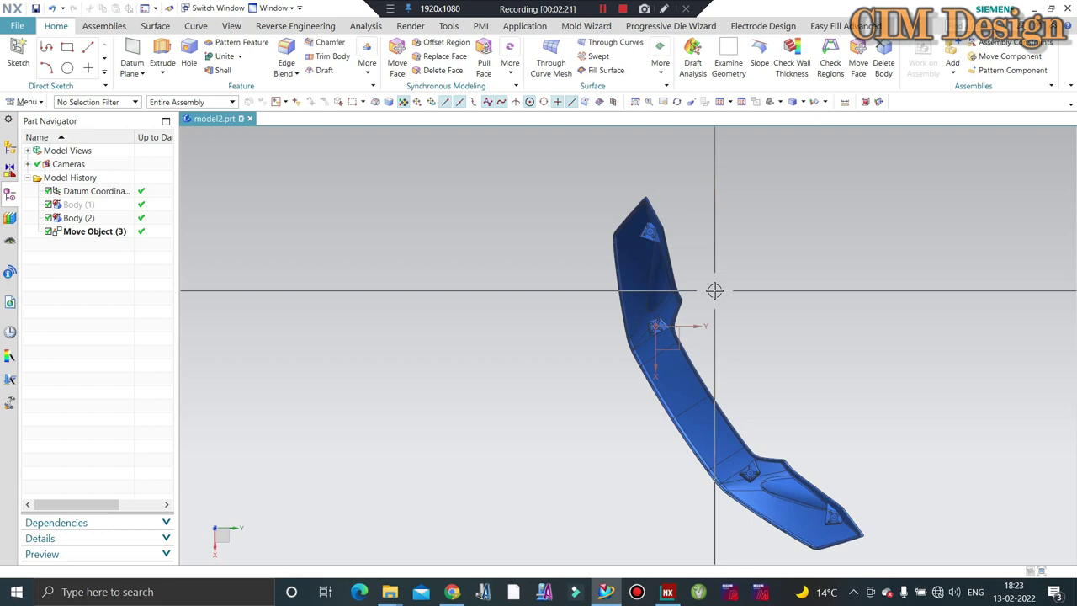
scroll(714, 291, down, 1)
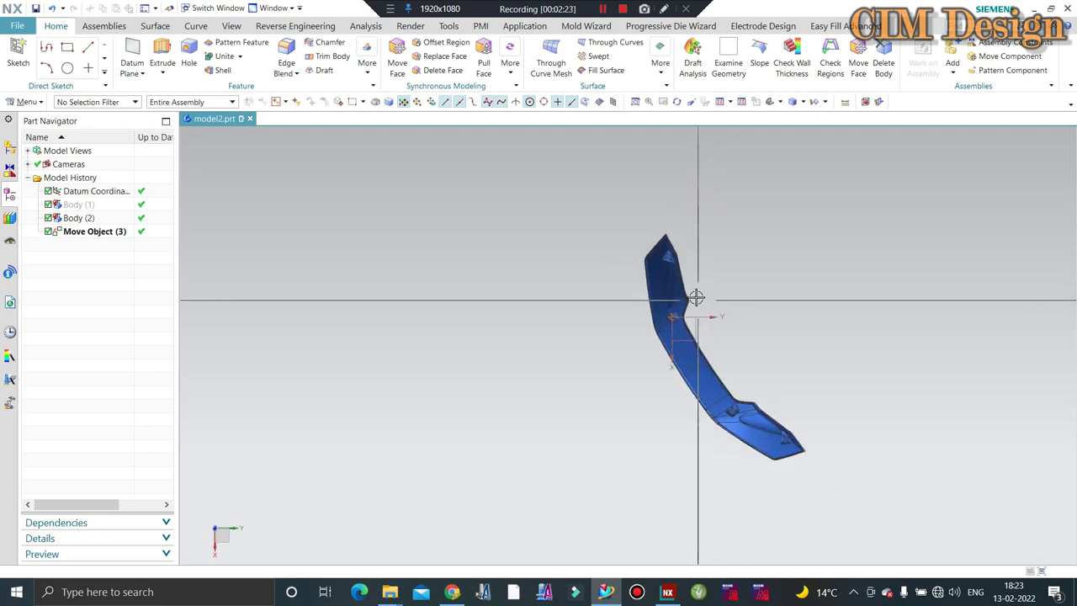
scroll(698, 295, up, 1)
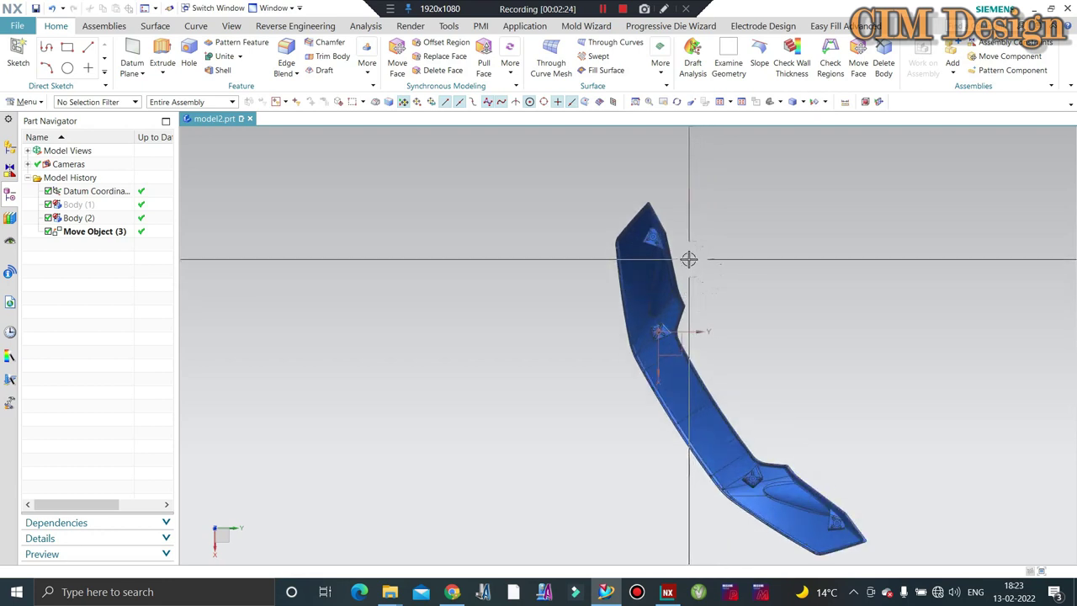
scroll(512, 279, down, 2)
scroll(665, 320, up, 2)
scroll(677, 378, down, 2)
scroll(639, 328, up, 3)
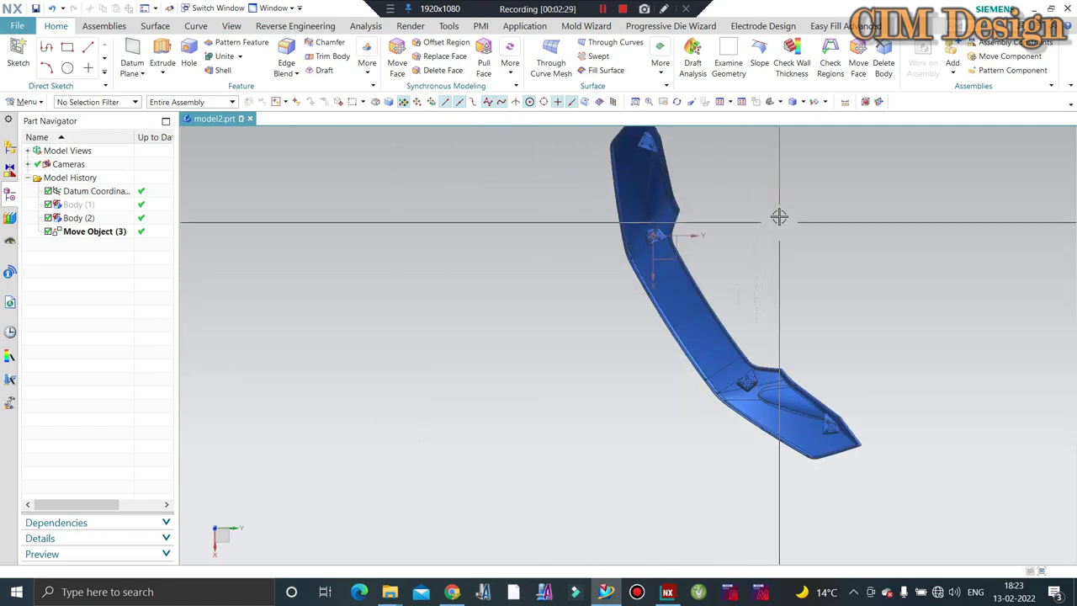
- Orbit the part to its front and other side, then bring up the Curve tools
mouse_move(764, 210)
middle_down()
mouse_move(772, 220)
mouse_move(819, 211)
mouse_move(716, 226)
mouse_move(642, 323)
mouse_move(853, 281)
mouse_move(858, 331)
mouse_move(854, 254)
mouse_move(778, 244)
middle_up()
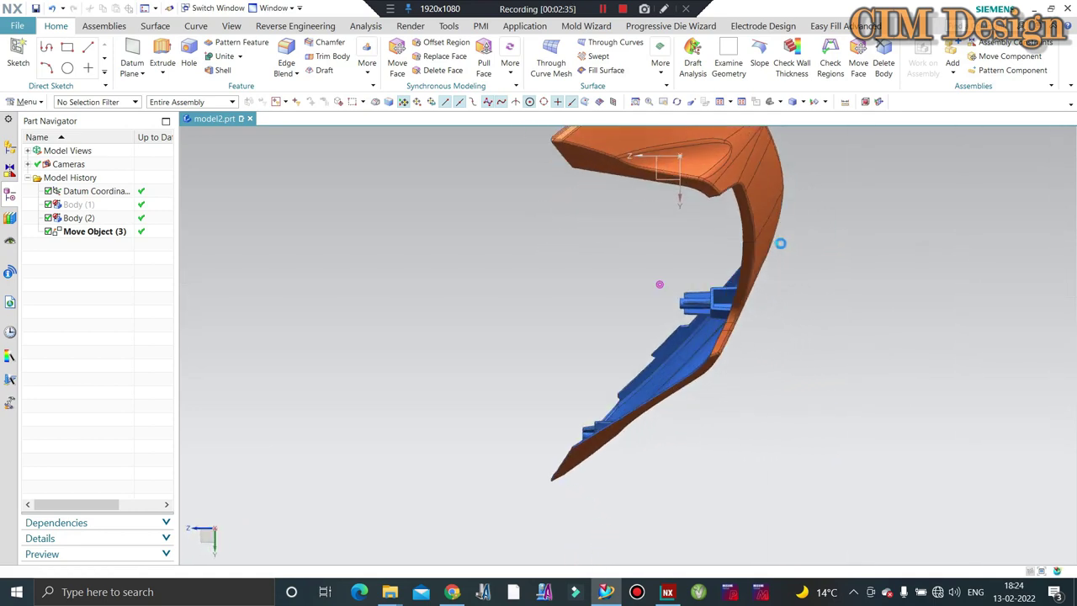
middle_drag(767, 361, 773, 404)
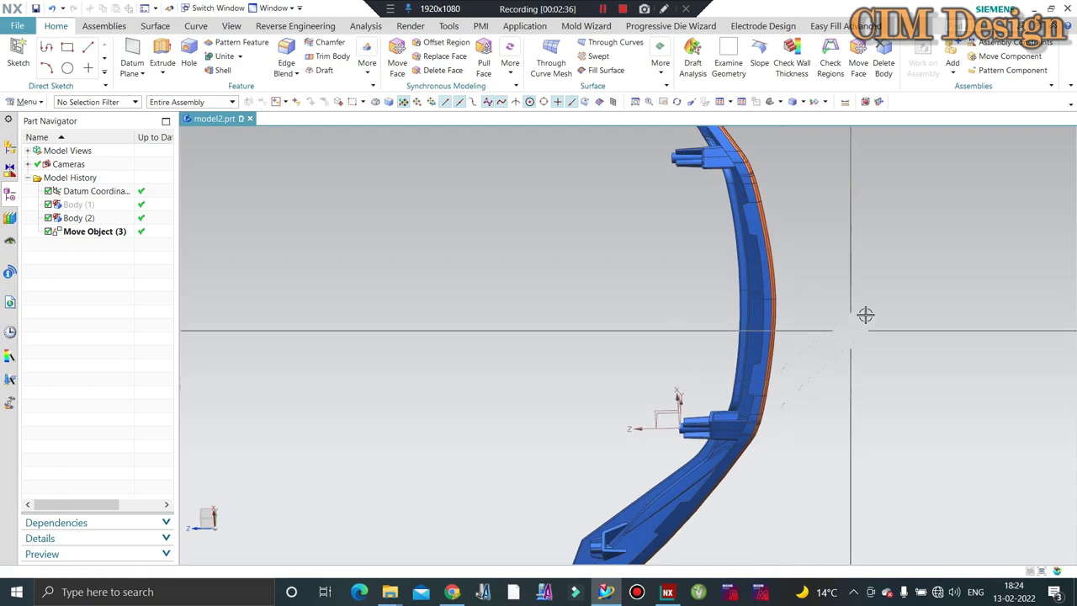
mouse_move(865, 315)
middle_down()
mouse_move(795, 327)
mouse_move(849, 293)
mouse_move(767, 291)
middle_up()
scroll(589, 339, up, 2)
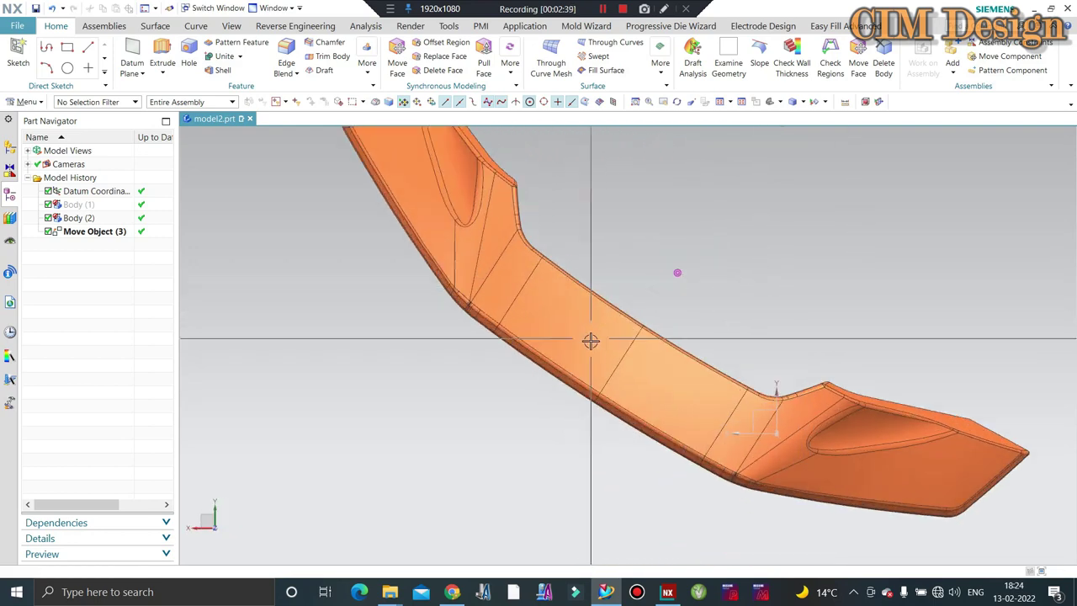
scroll(697, 320, up, 2)
scroll(693, 297, up, 1)
scroll(698, 287, up, 2)
scroll(698, 287, down, 2)
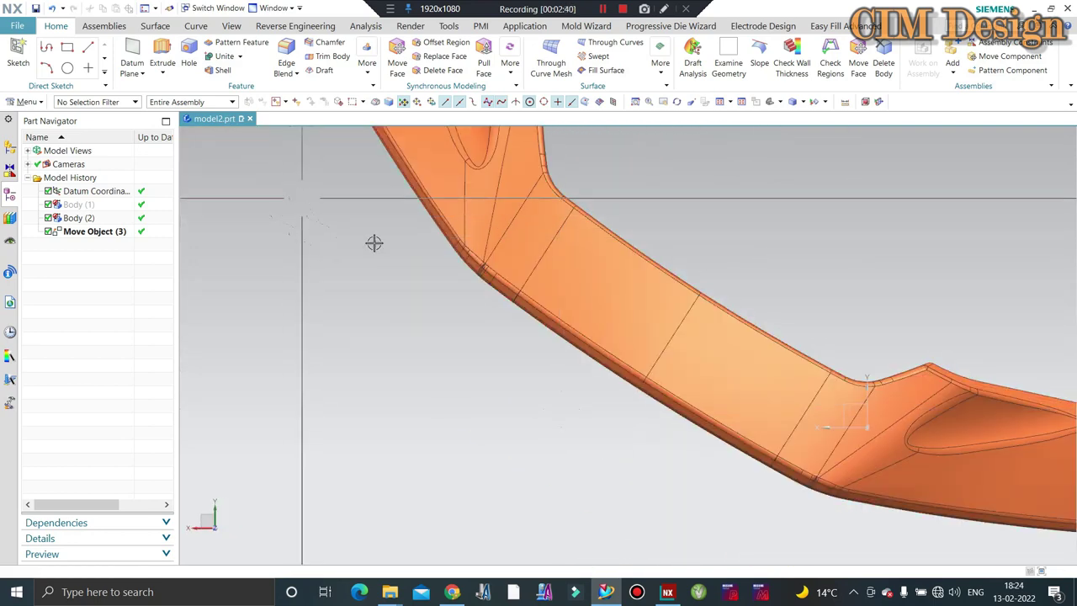
scroll(637, 336, down, 3)
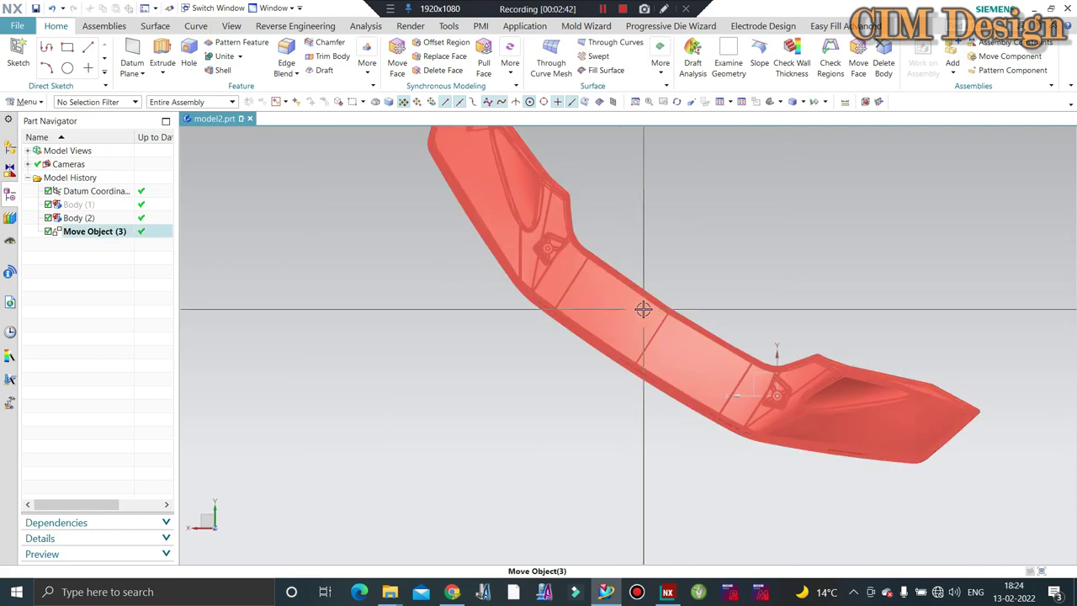
click(199, 26)
- Draw a line about 124 mm long along XC from a point on the spoiler's edge
scroll(647, 300, up, 3)
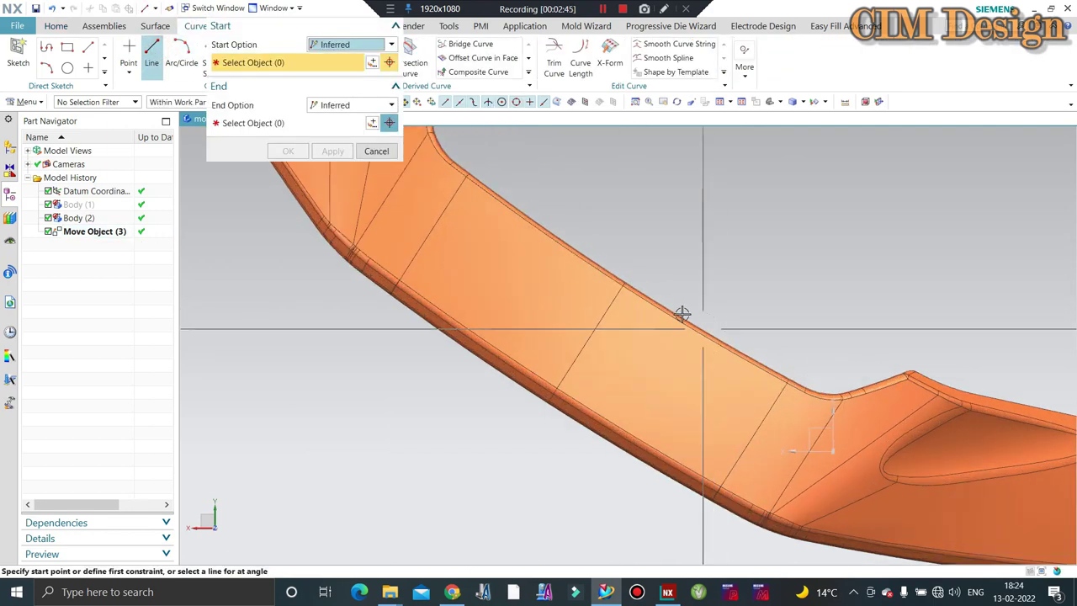
scroll(683, 312, up, 2)
click(589, 278)
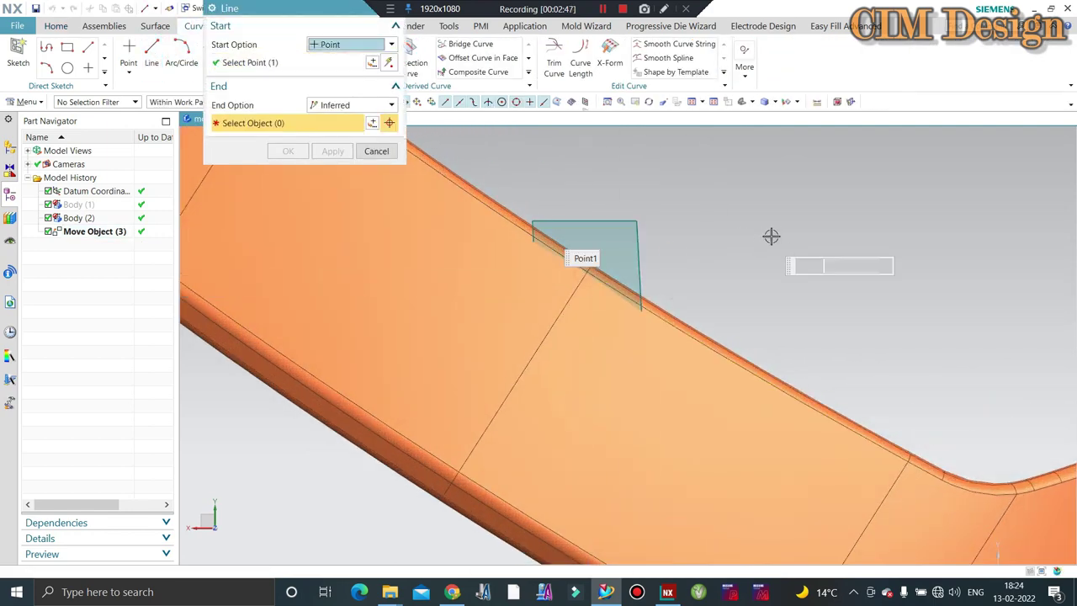
scroll(769, 235, down, 3)
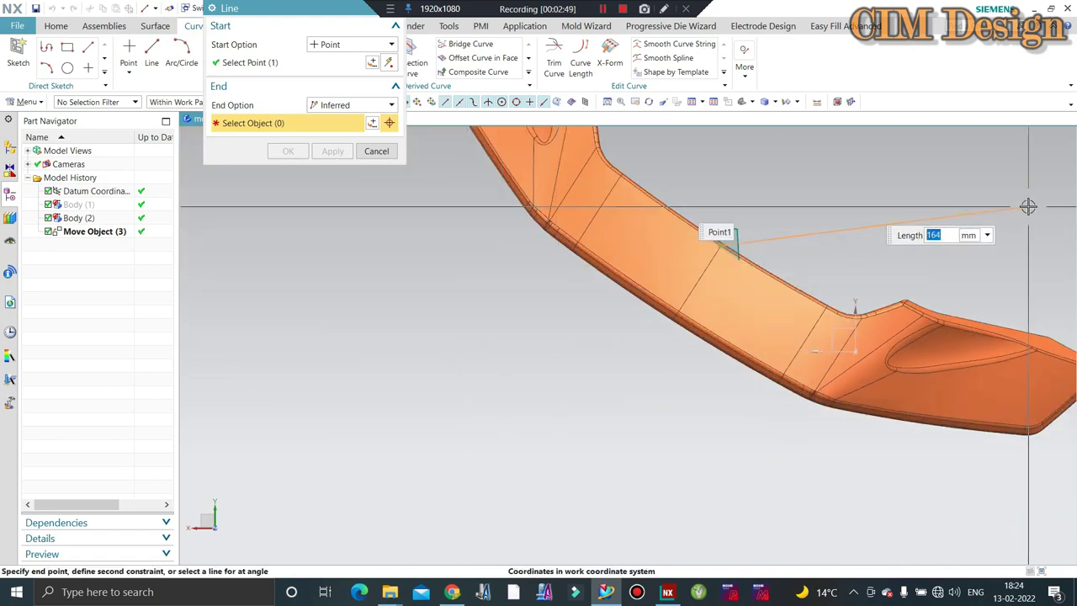
click(476, 240)
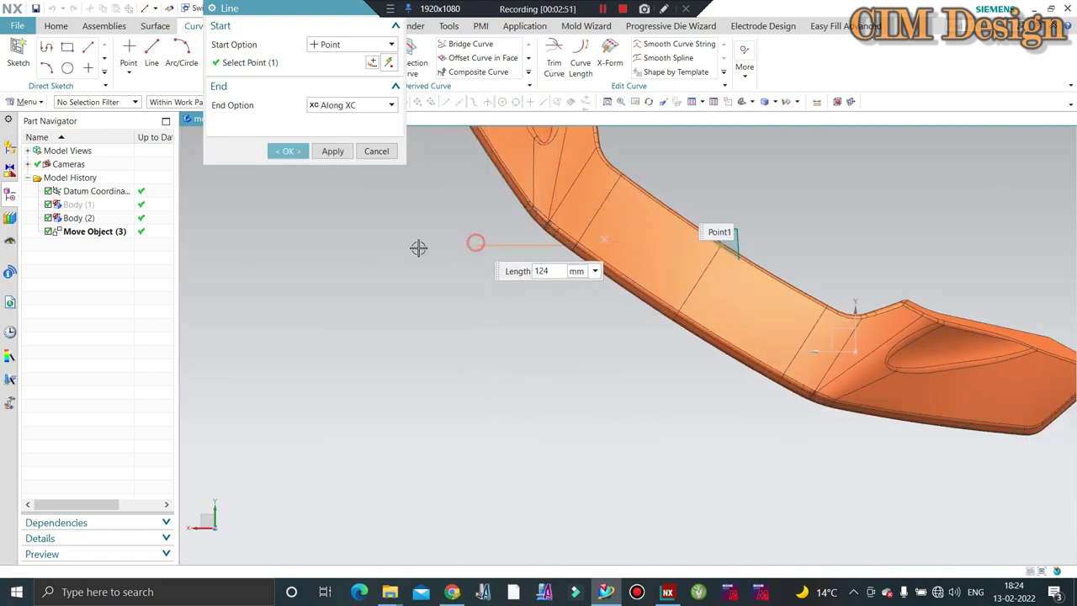
click(291, 134)
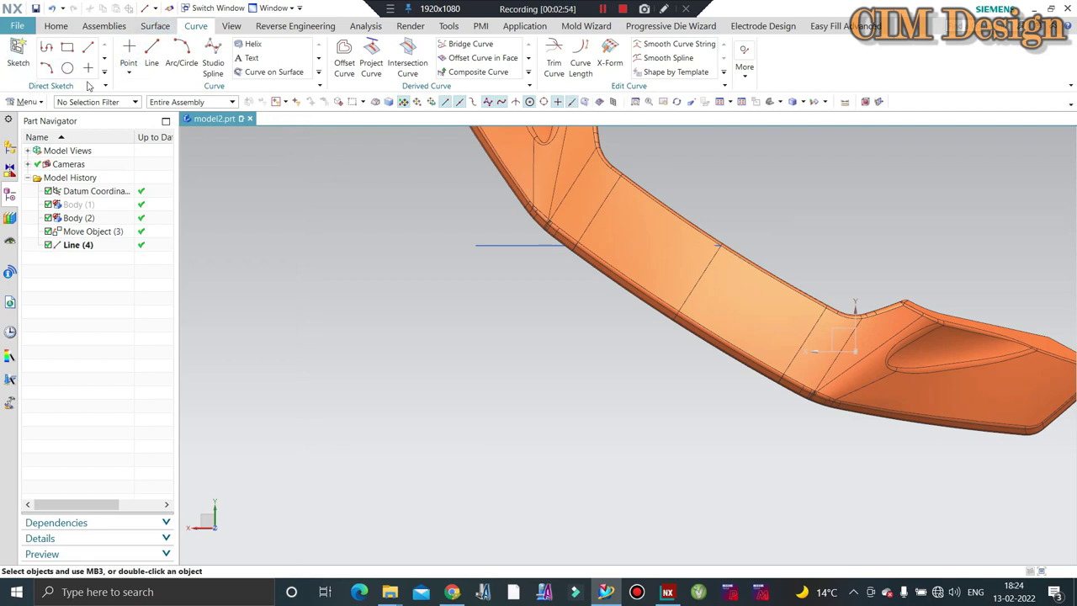
- Start Move Object on the spoiler body with Motion set to Rotate by Three Points
scroll(531, 238, down, 1)
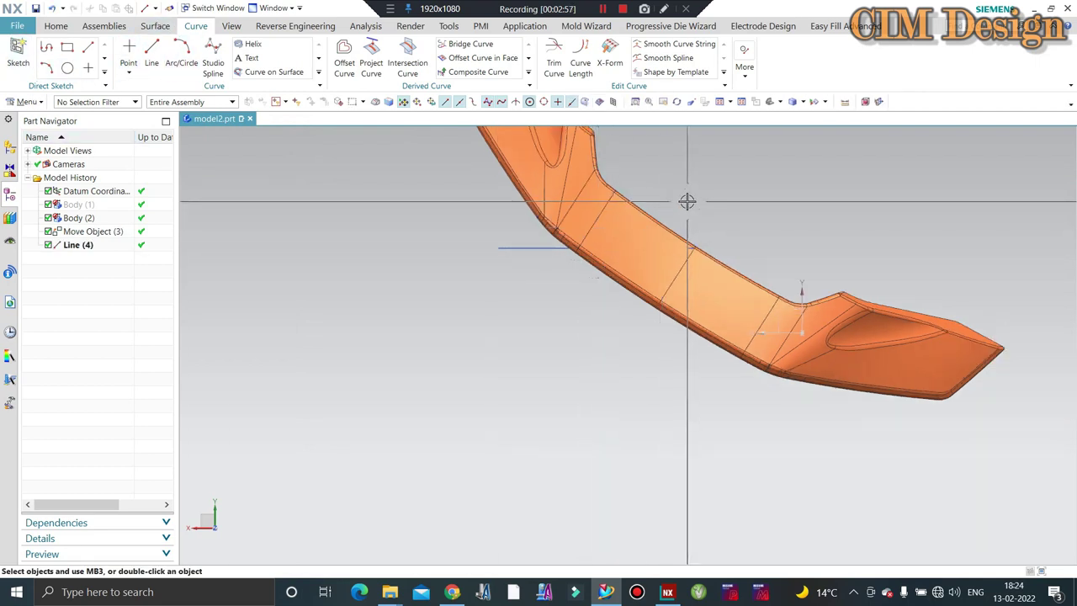
key(ctrl+t)
click(659, 196)
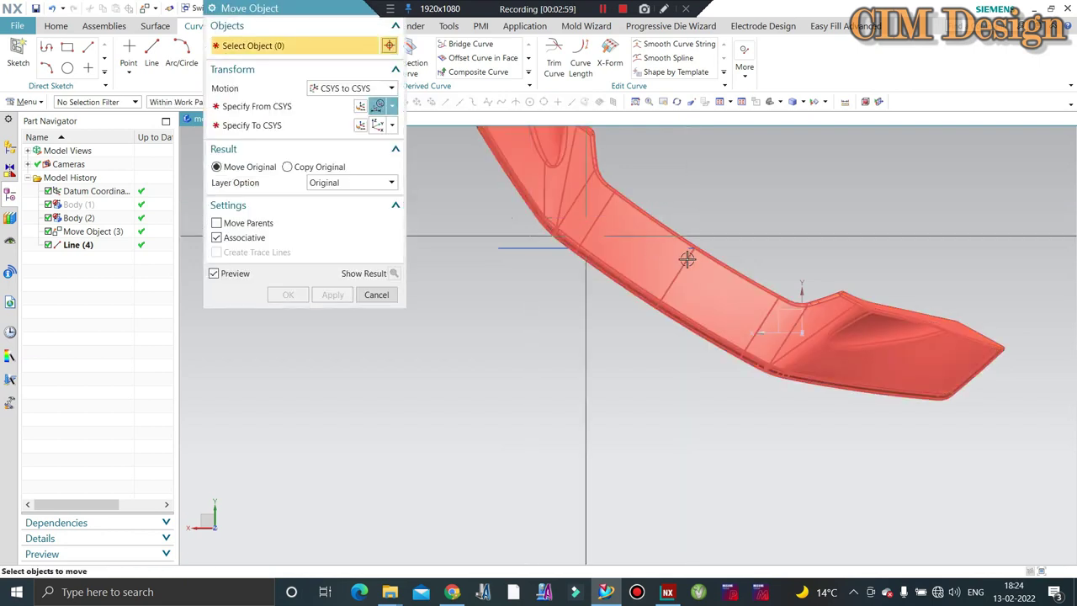
click(340, 89)
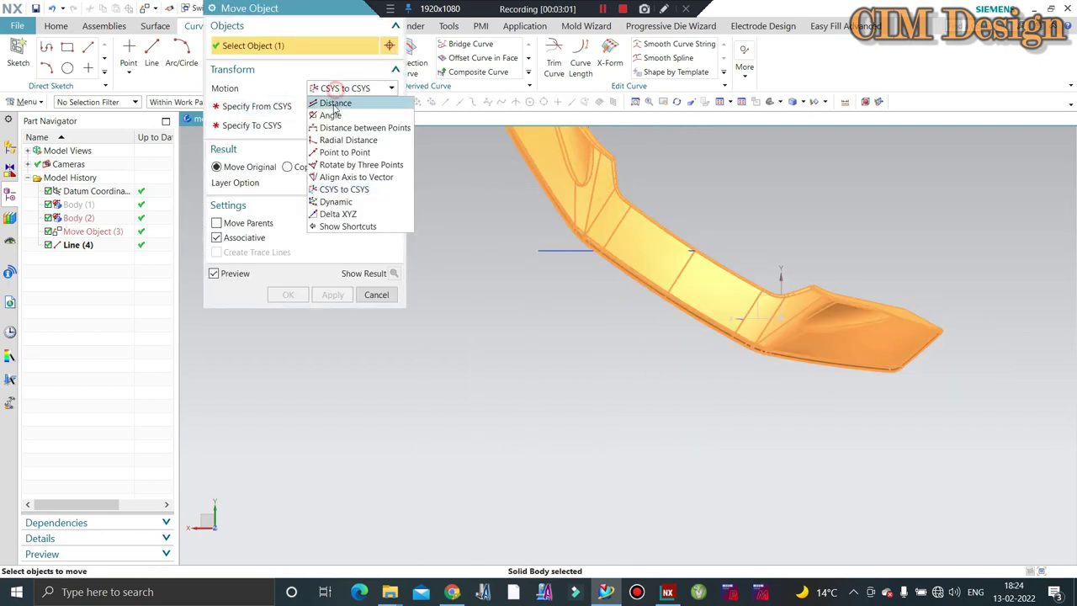
click(348, 166)
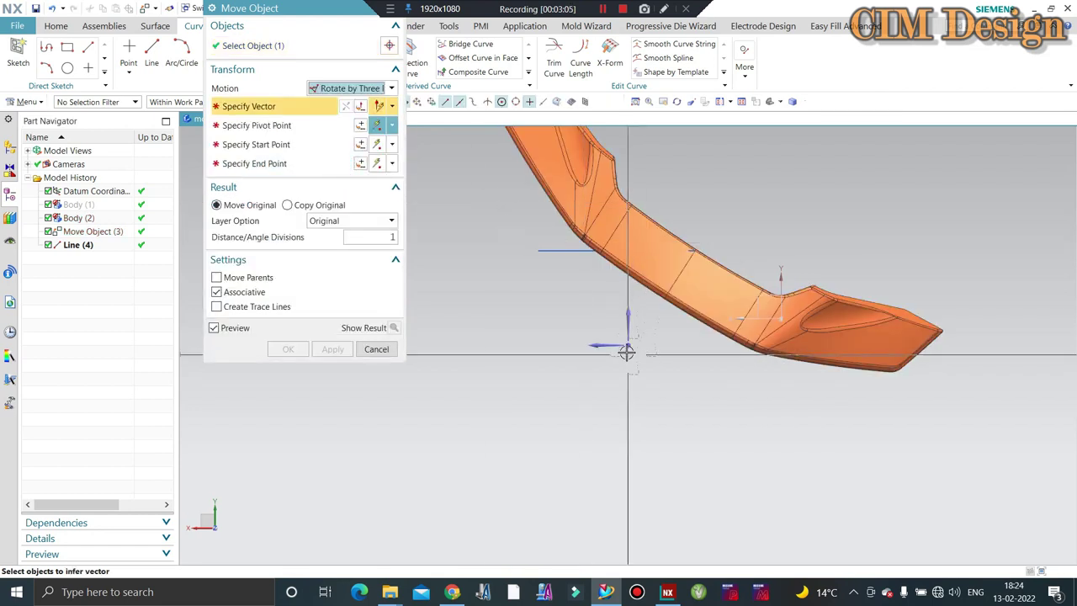
- Rotate the body about the pivot from a point on its edge to the reference line
click(629, 347)
scroll(698, 244, up, 3)
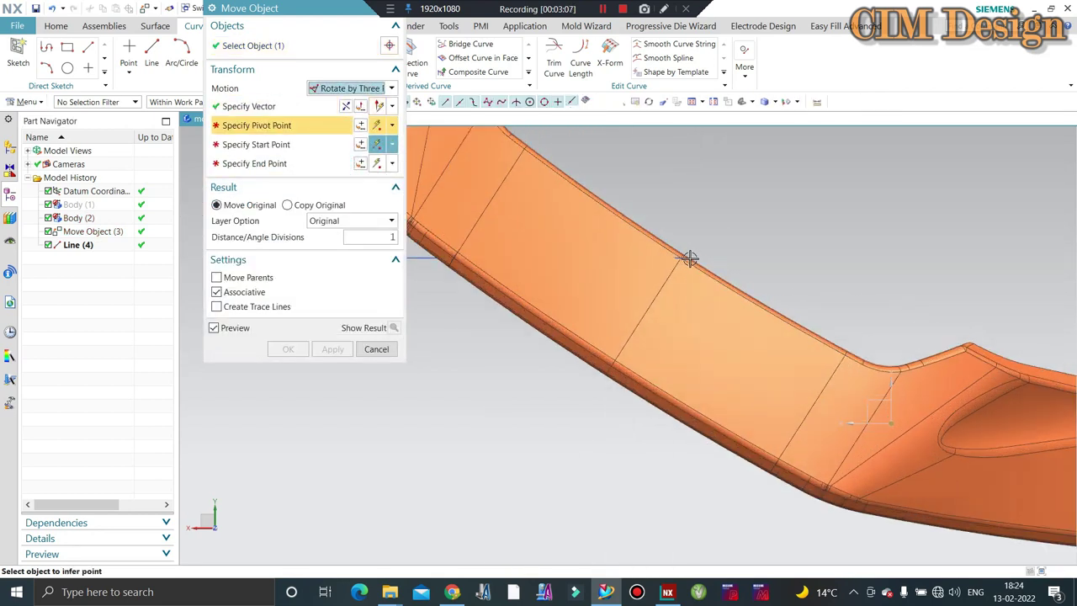
scroll(675, 261, up, 2)
click(676, 258)
scroll(841, 240, down, 2)
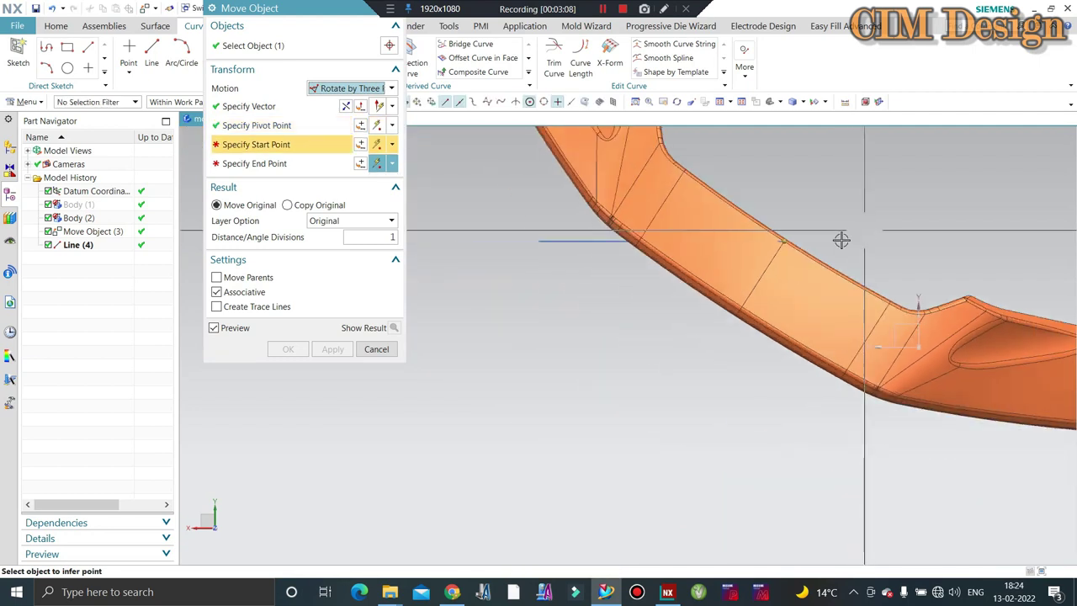
click(744, 302)
click(538, 241)
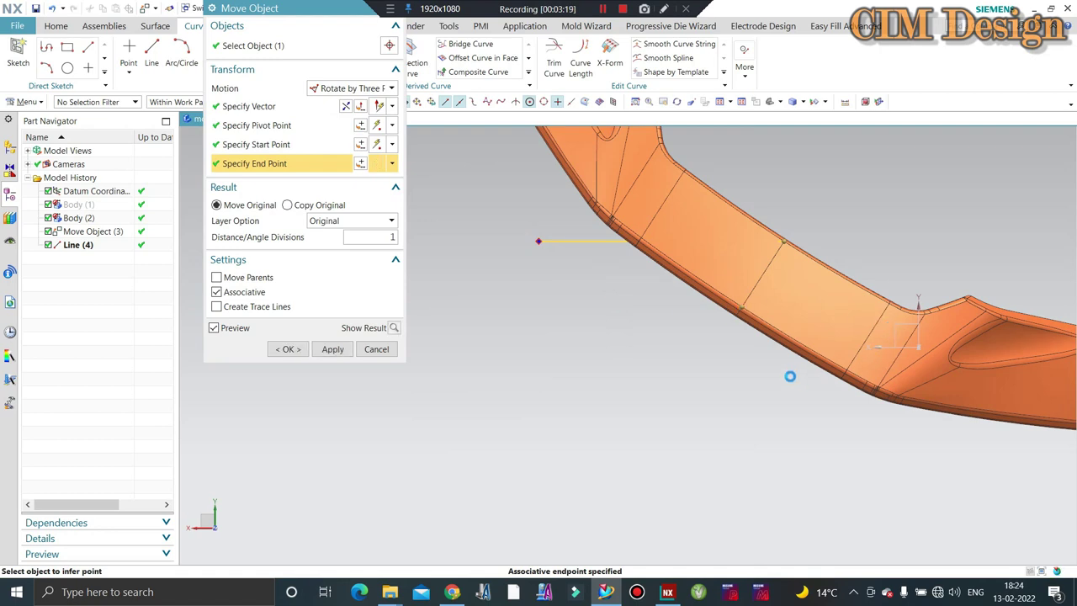
click(290, 348)
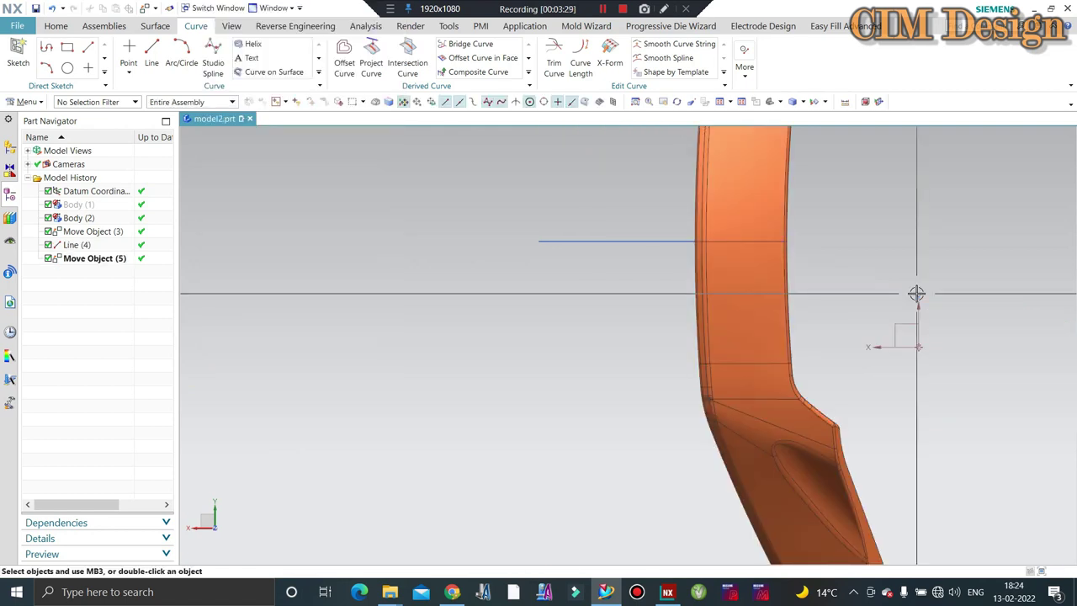
- Start a new Move Object on the spoiler body with Motion set to Point to Point
scroll(715, 293, down, 3)
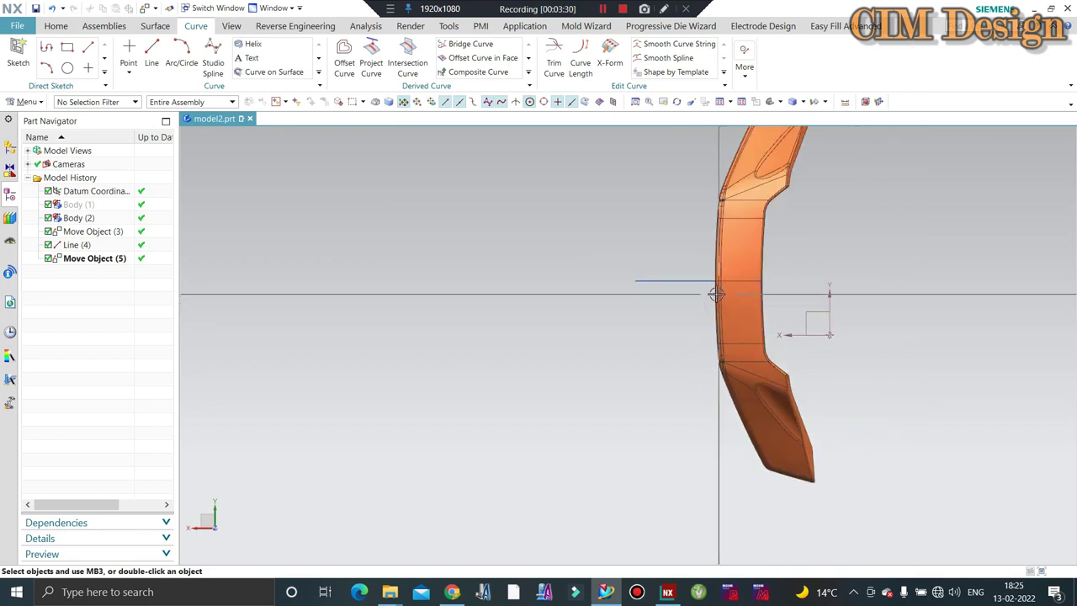
scroll(759, 272, down, 2)
scroll(639, 287, down, 2)
mouse_move(639, 287)
middle_down()
mouse_move(741, 238)
mouse_move(730, 269)
mouse_move(703, 292)
middle_up()
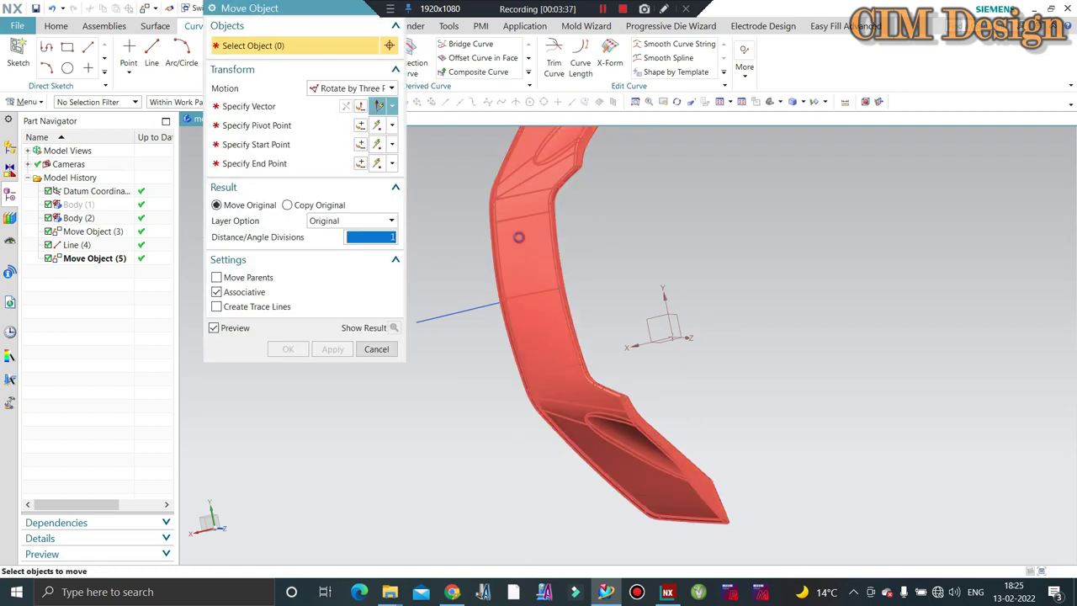
click(513, 243)
click(380, 87)
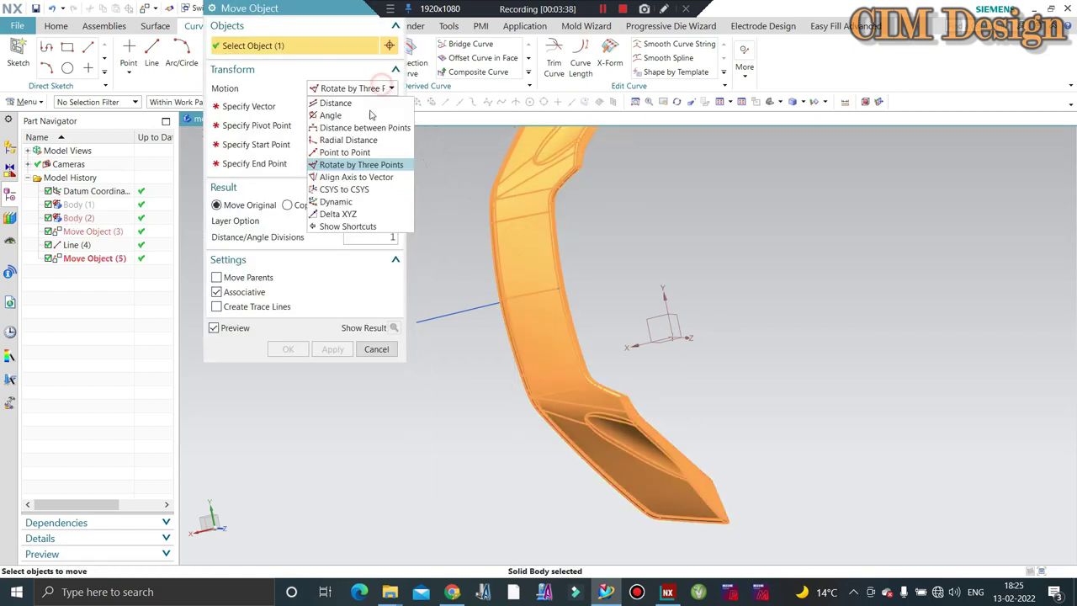
click(355, 154)
- Pick the From point on the rotated body's edge
scroll(540, 222, up, 3)
scroll(552, 233, up, 3)
scroll(629, 263, up, 2)
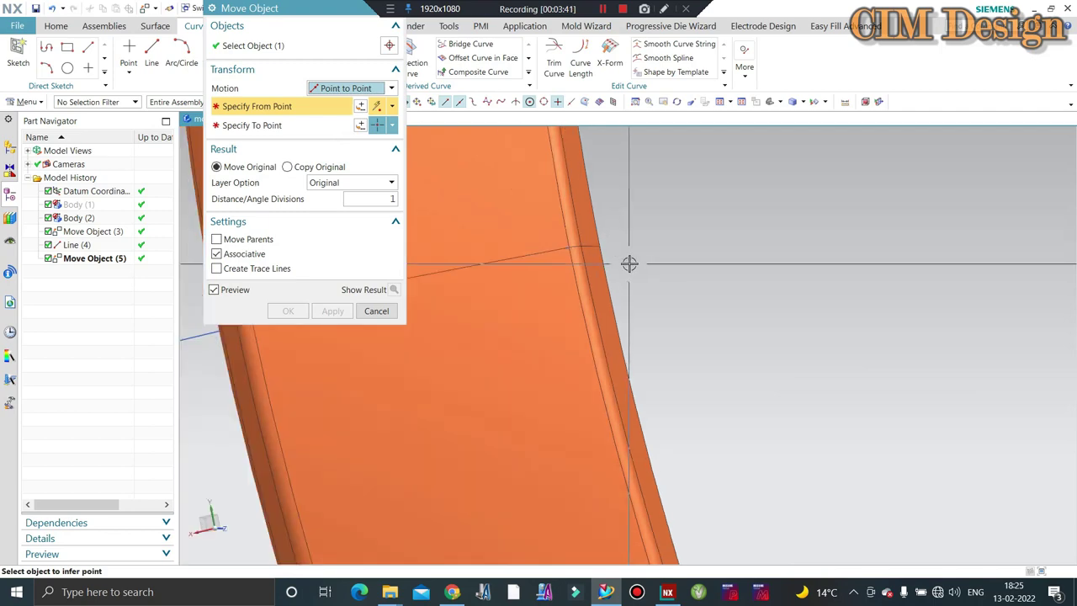
mouse_move(630, 263)
middle_down()
mouse_move(594, 252)
mouse_move(713, 258)
mouse_move(668, 250)
mouse_move(760, 196)
mouse_move(709, 187)
mouse_move(733, 216)
mouse_move(738, 200)
middle_up()
scroll(694, 245, up, 2)
scroll(694, 245, up, 2)
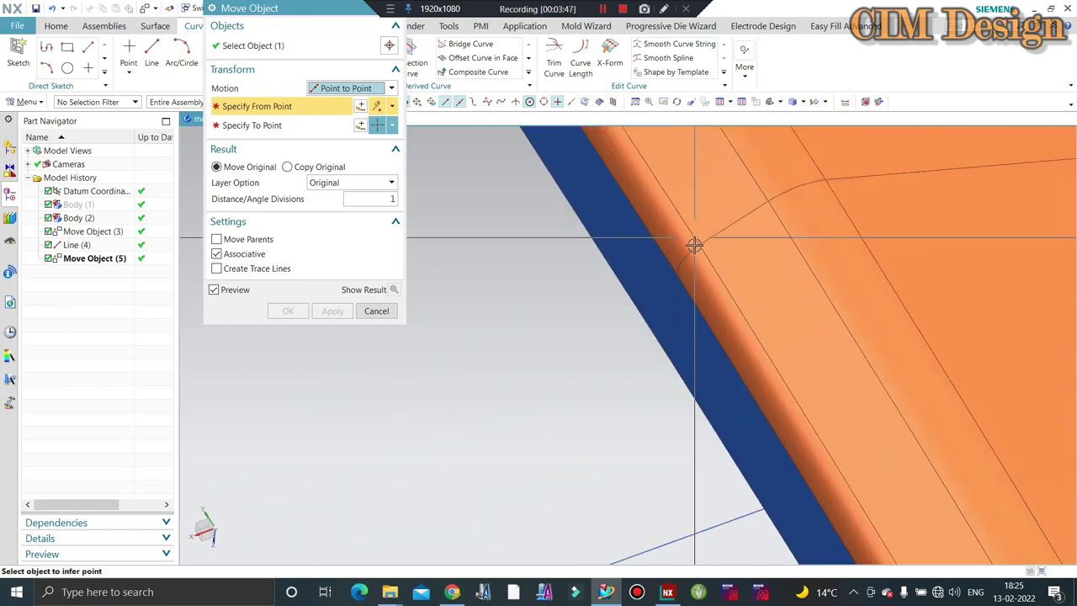
click(677, 270)
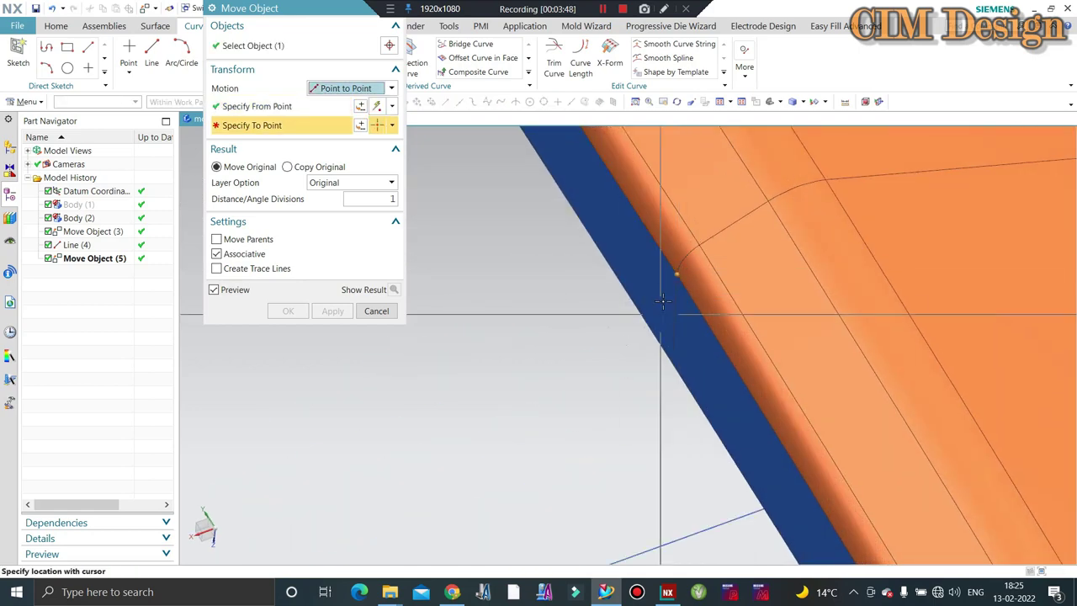
scroll(644, 303, down, 2)
scroll(643, 301, down, 2)
scroll(643, 301, down, 3)
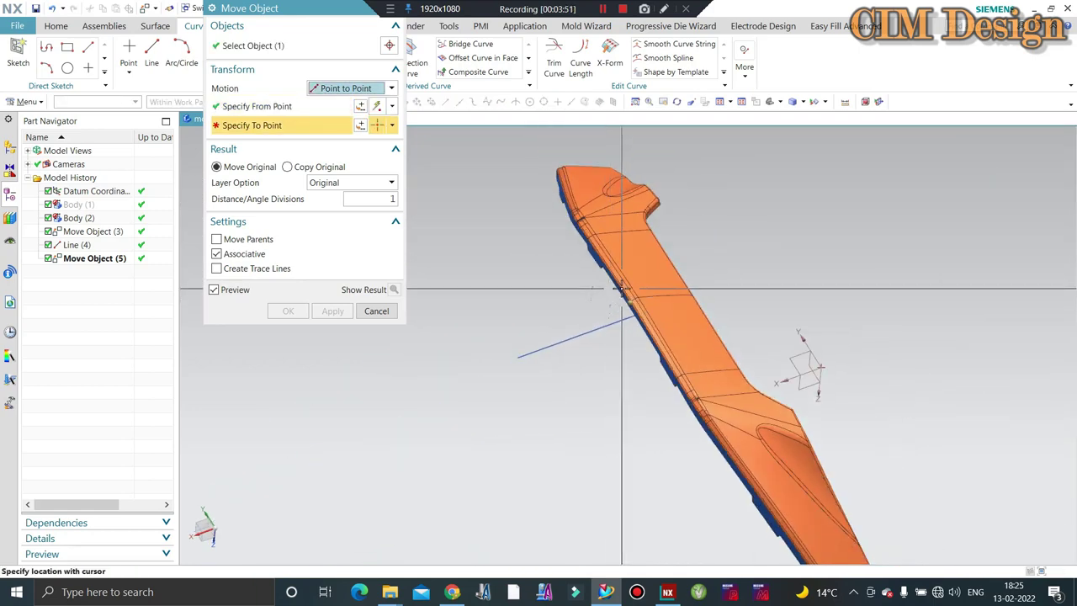
scroll(621, 288, up, 3)
scroll(620, 319, down, 3)
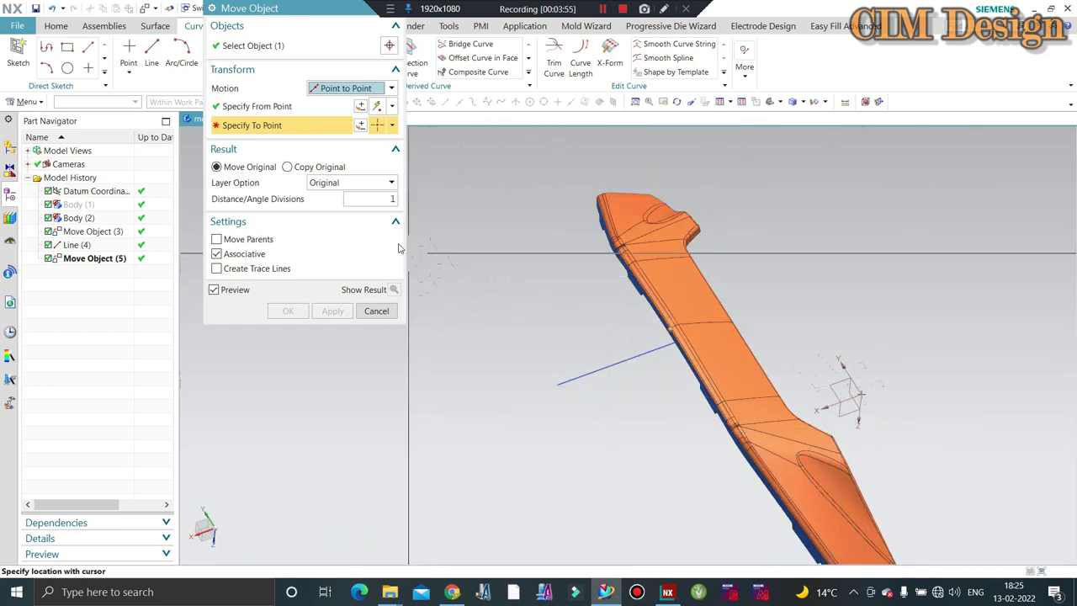
- Set the To point beside the coordinate triad via the Point dialog and apply the move
click(360, 125)
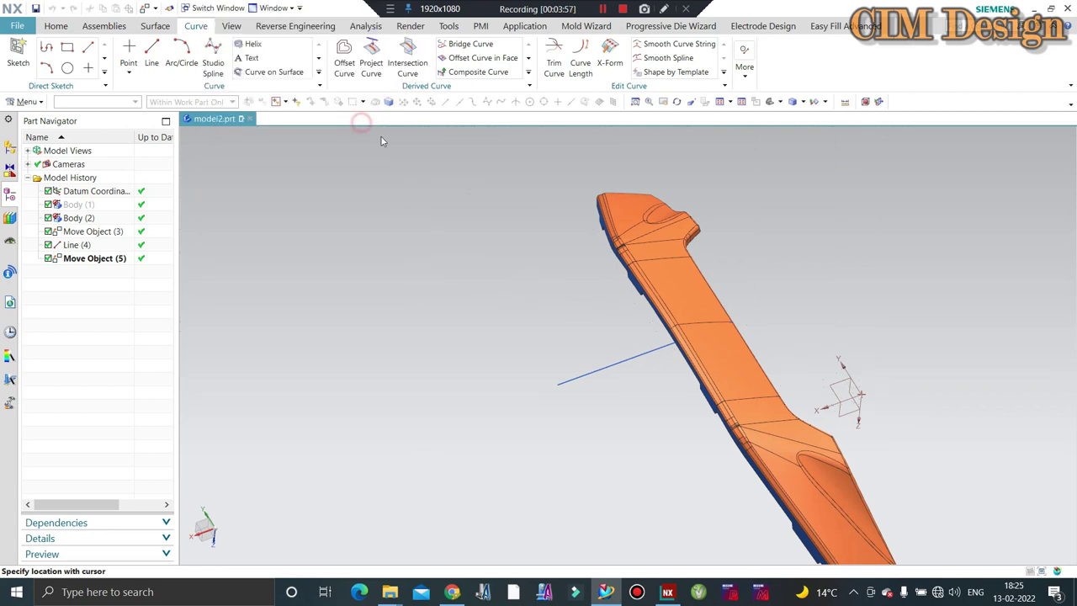
click(862, 355)
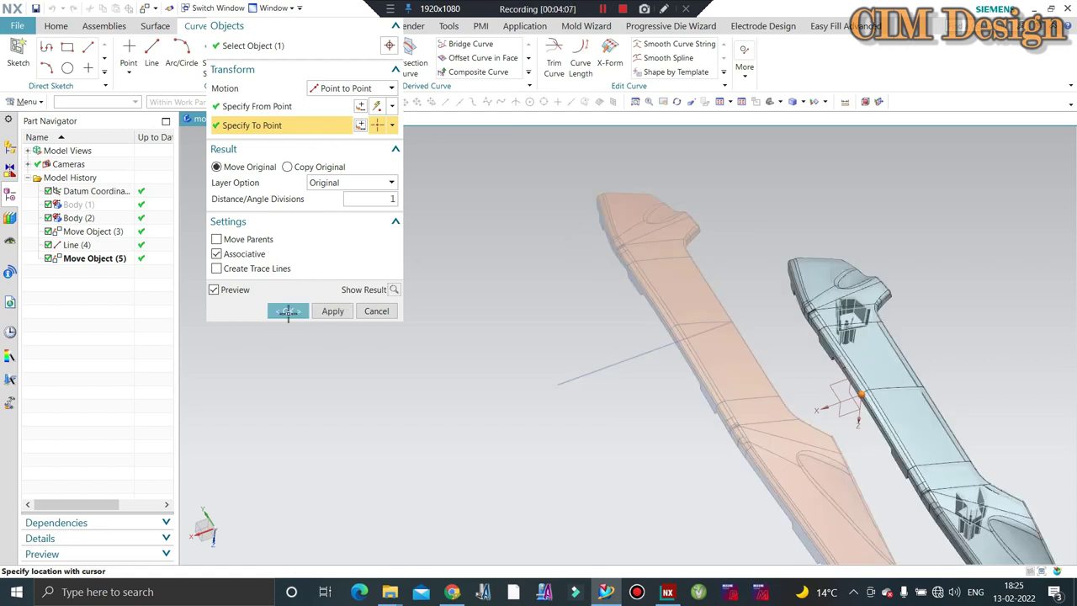
click(288, 311)
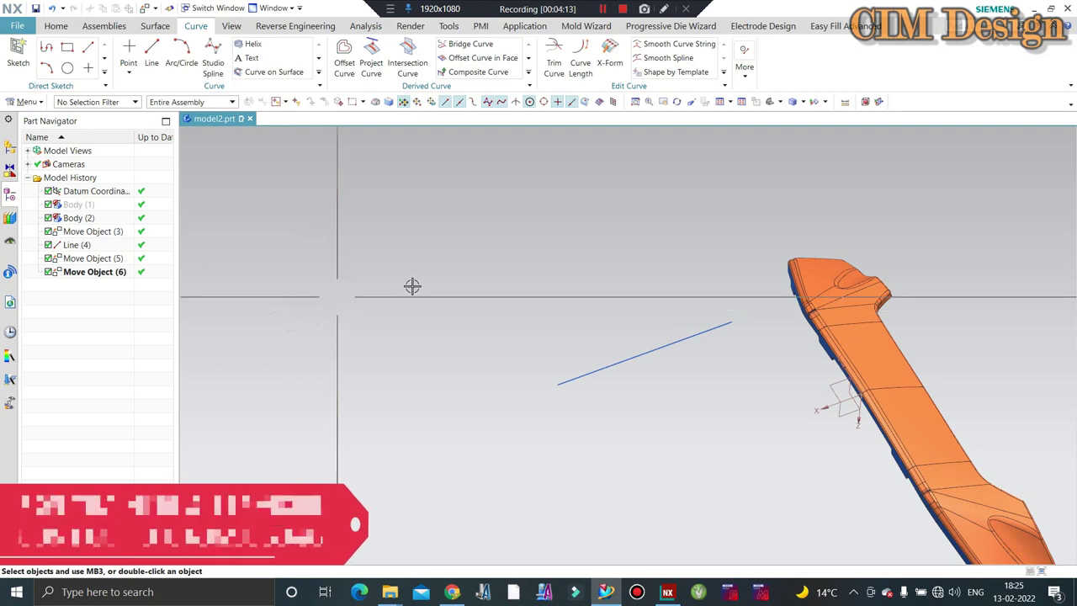
key(ctrl+j)
click(572, 325)
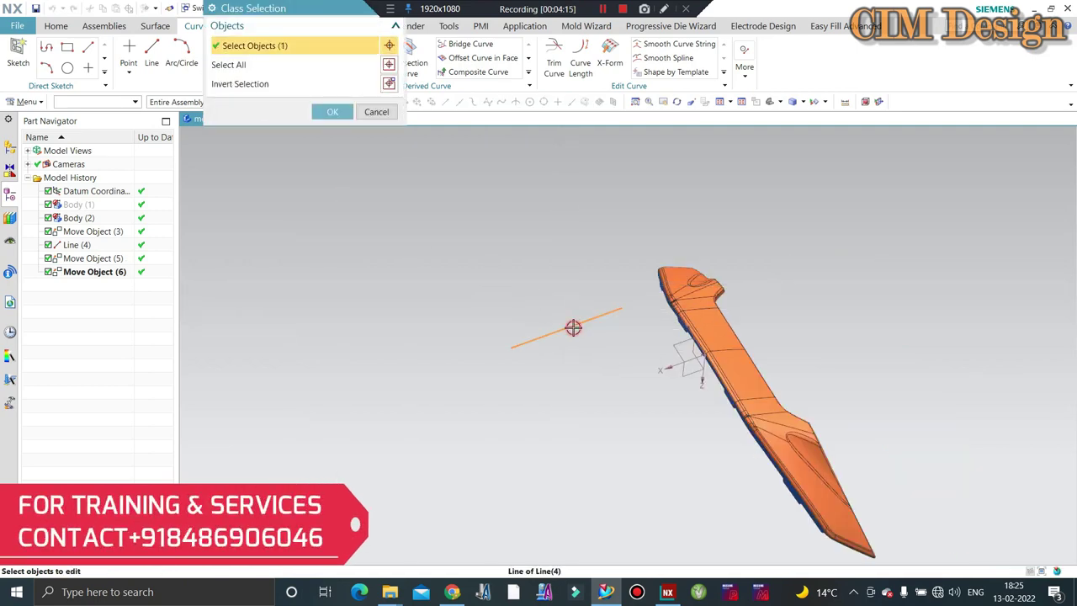
middle_click(572, 325)
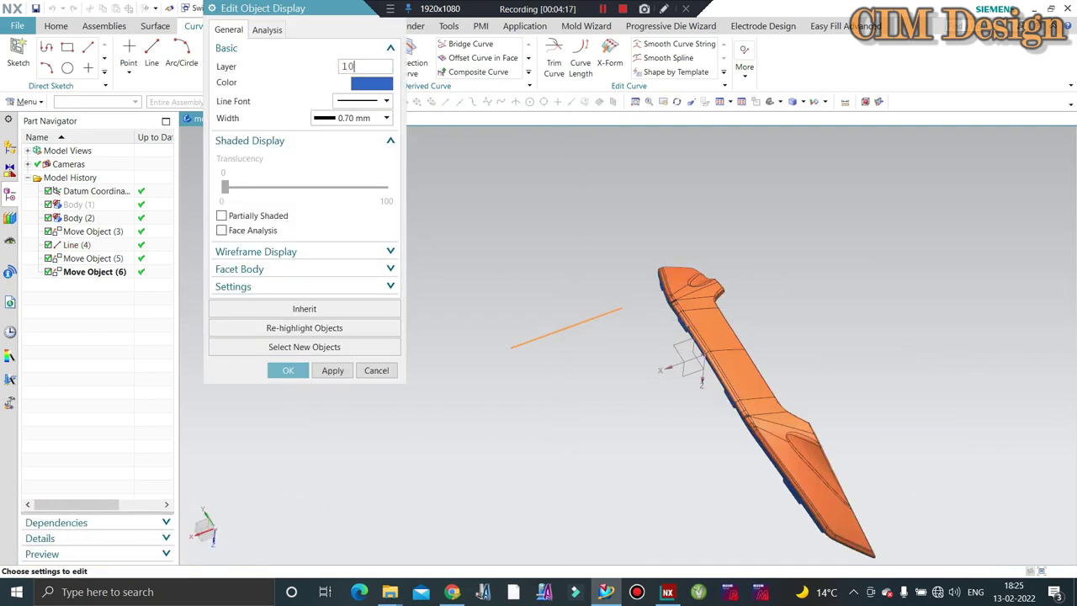
text(10)
key(Return)
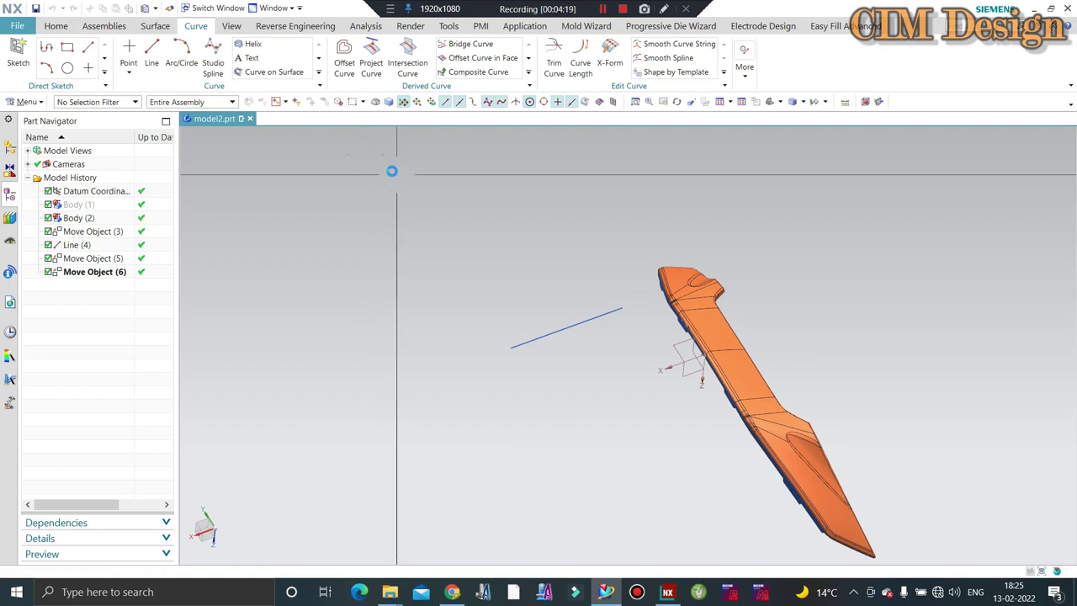
key(ctrl+l)
middle_click(312, 273)
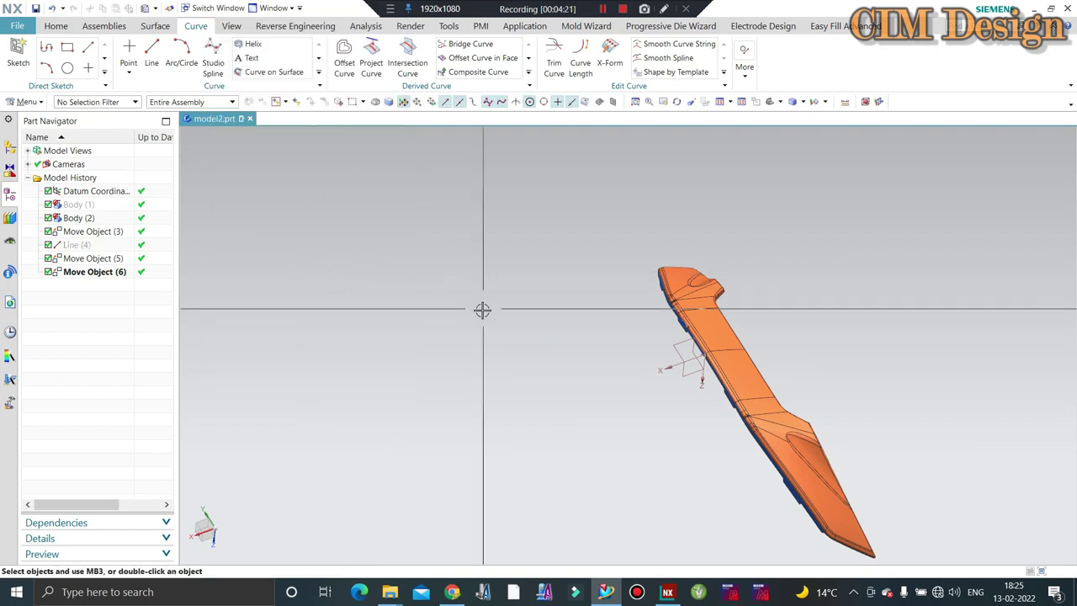
mouse_move(480, 308)
middle_down()
mouse_move(390, 356)
mouse_move(716, 392)
mouse_move(656, 361)
mouse_move(597, 278)
mouse_move(594, 235)
mouse_move(668, 243)
middle_up()
scroll(710, 384, up, 5)
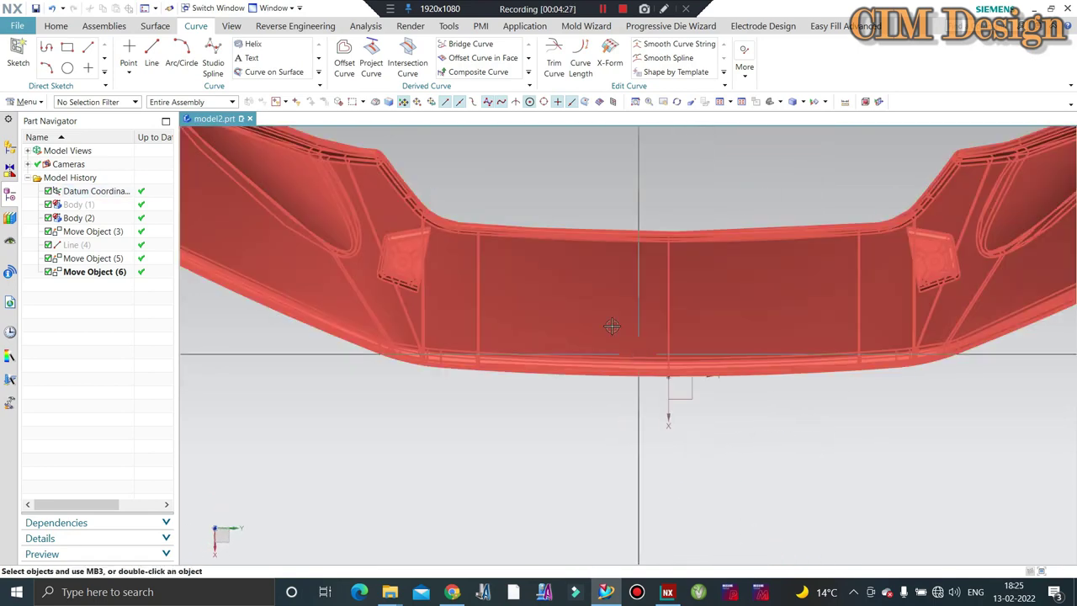
scroll(651, 297, down, 1)
scroll(620, 294, up, 5)
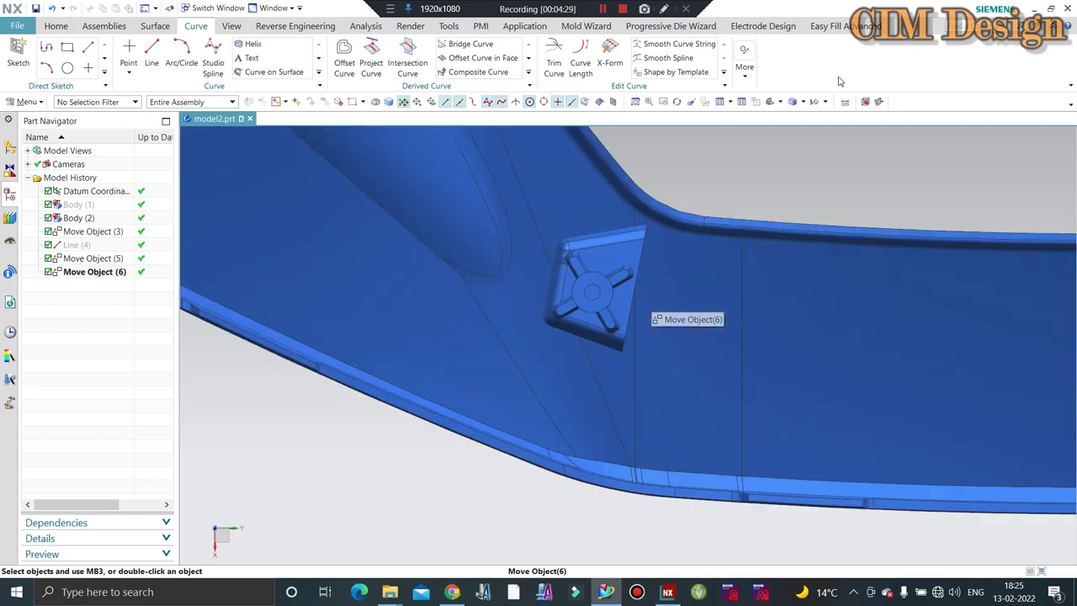
scroll(694, 319, down, 5)
mouse_move(694, 320)
middle_down()
mouse_move(684, 277)
mouse_move(661, 325)
middle_up()
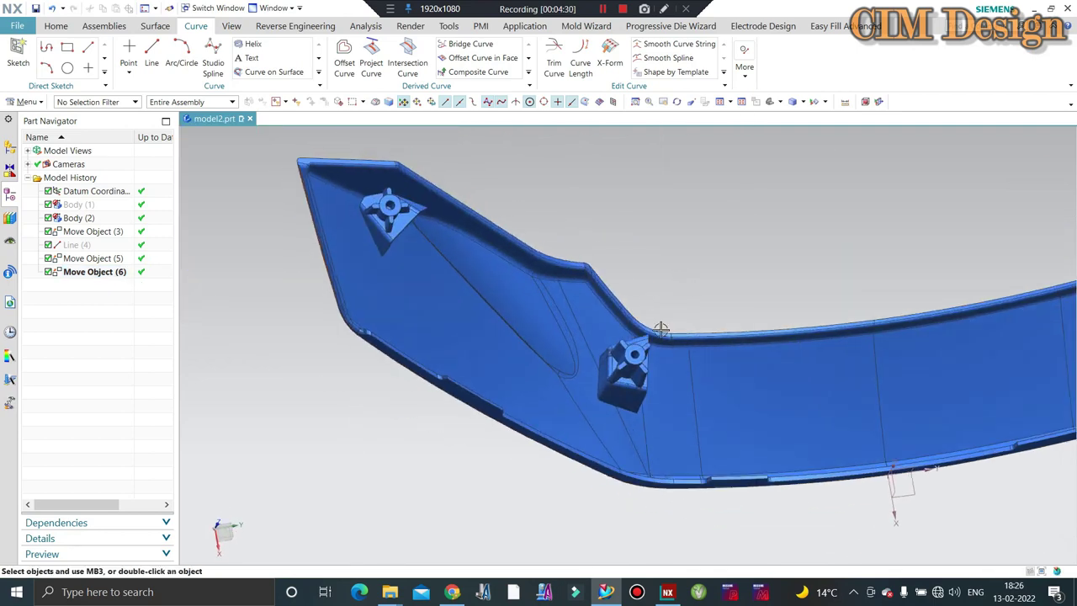
scroll(570, 266, up, 2)
mouse_move(569, 267)
middle_down()
mouse_move(441, 233)
mouse_move(508, 140)
middle_up()
scroll(505, 252, up, 3)
scroll(471, 244, down, 2)
scroll(399, 336, up, 3)
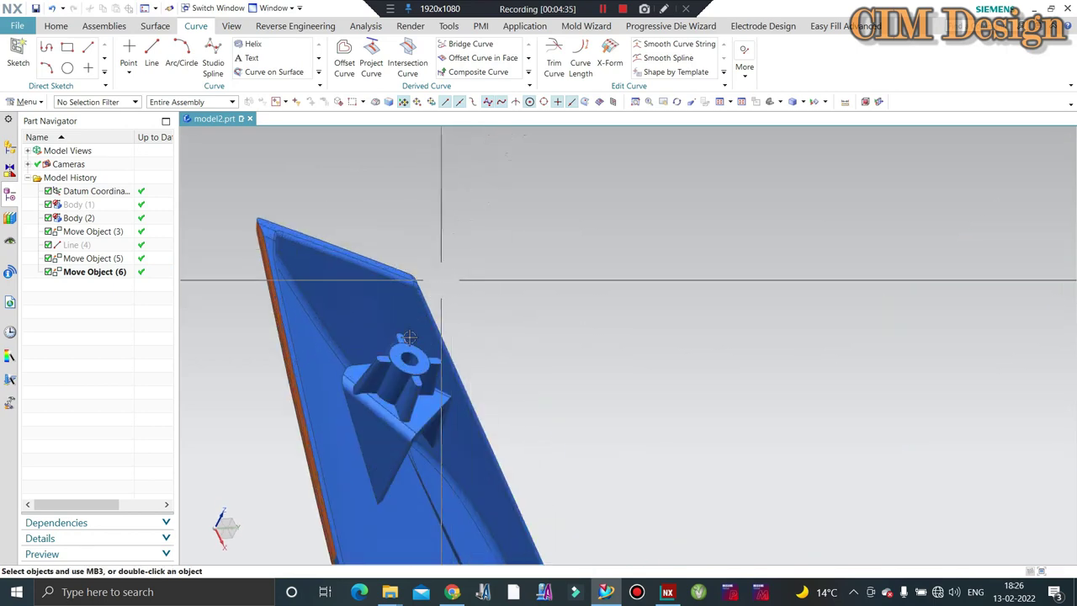
scroll(385, 383, up, 2)
key(Escape)
- Start an edge Draft from the Home tools and accept the draw direction
click(56, 27)
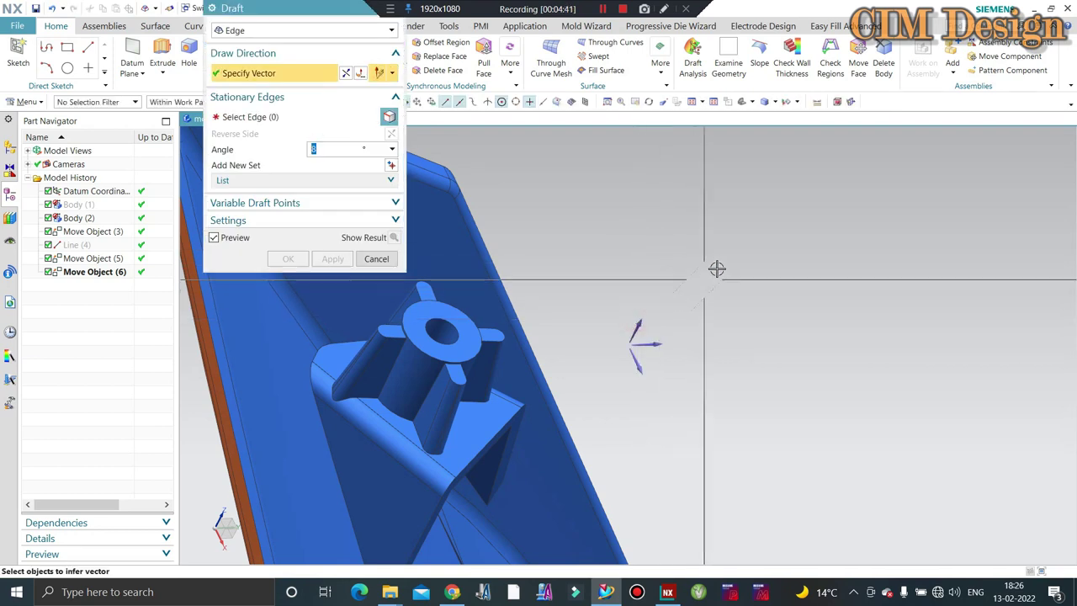
middle_drag(716, 269, 588, 253)
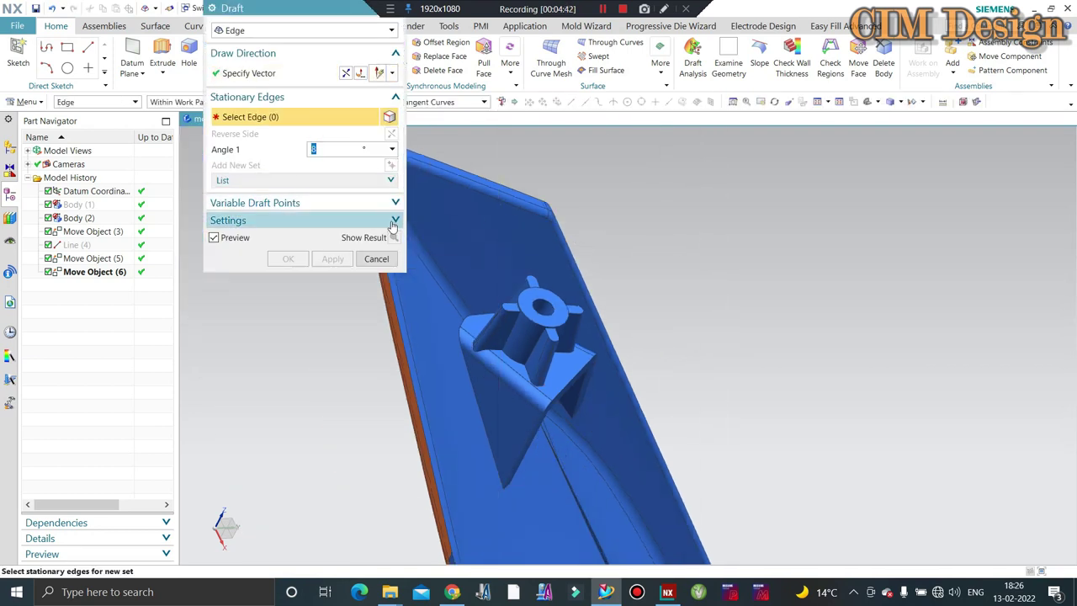
scroll(530, 322, up, 4)
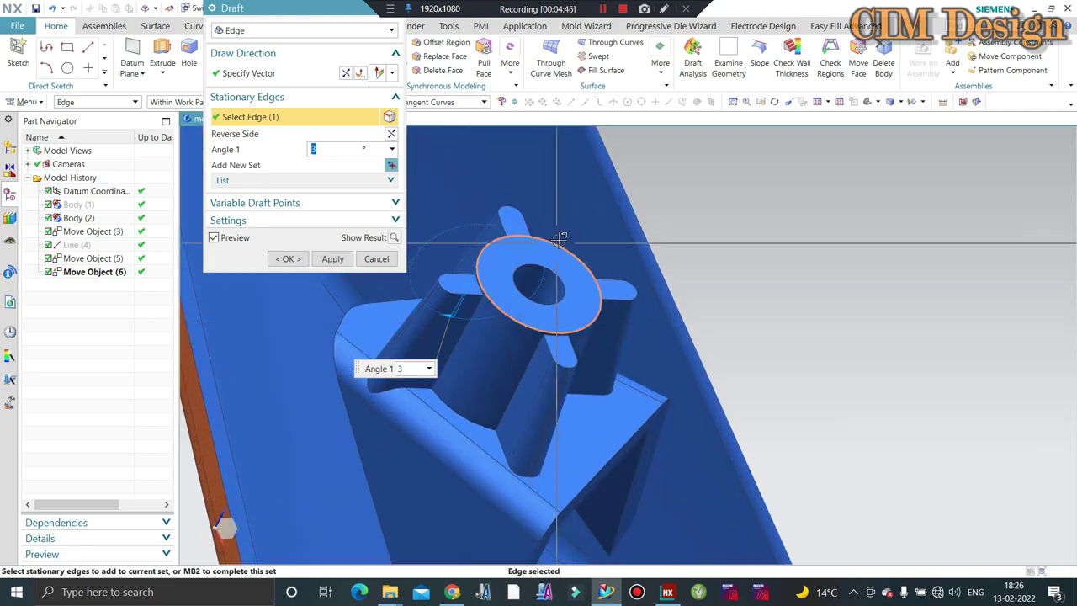
scroll(560, 240, down, 4)
middle_drag(560, 240, 616, 247)
- Select the four boss top edges as stationary, set Angle 1 to 3°, and finish the draft
scroll(616, 247, up, 5)
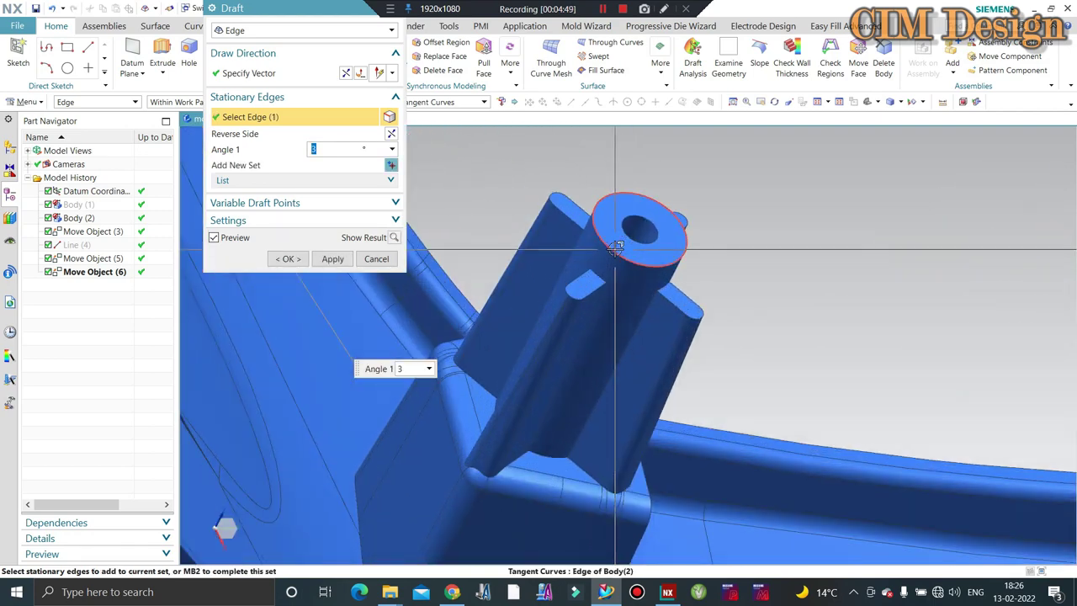
scroll(588, 292, down, 3)
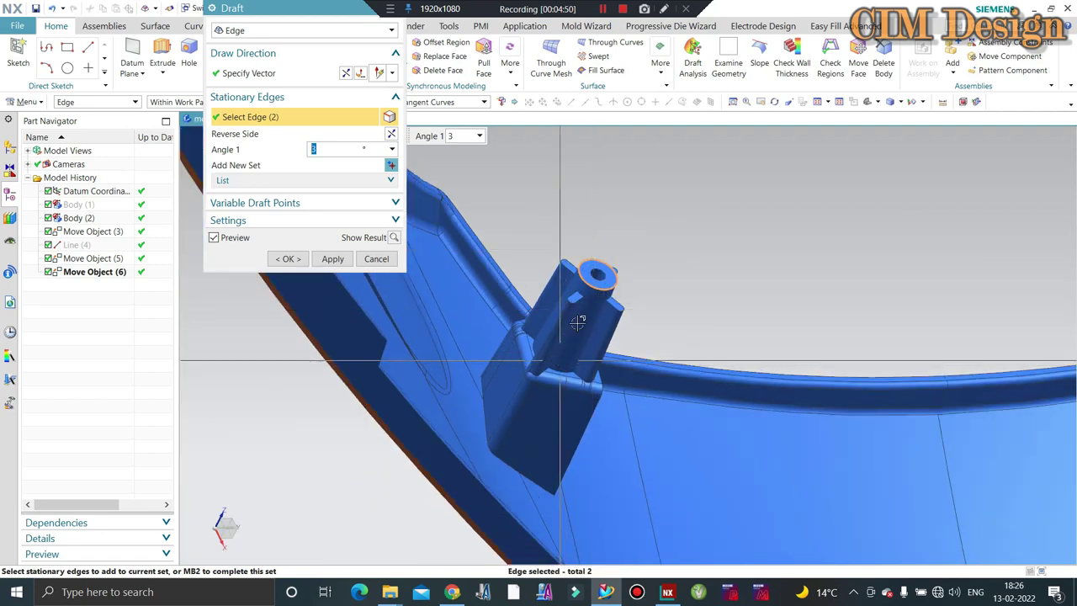
scroll(589, 312, down, 2)
scroll(589, 320, up, 2)
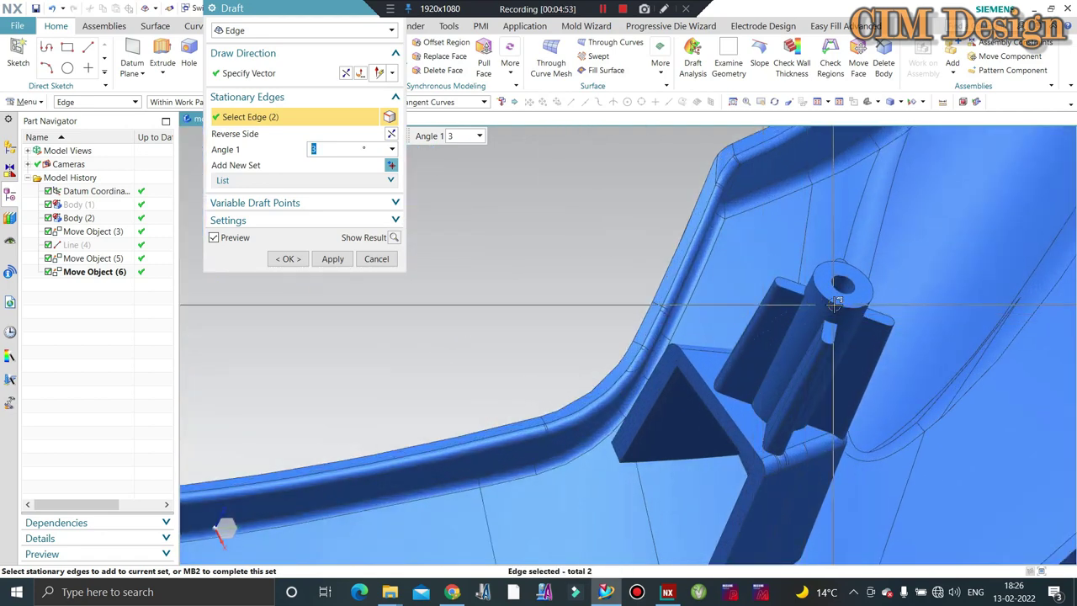
scroll(828, 303, up, 3)
scroll(765, 319, down, 2)
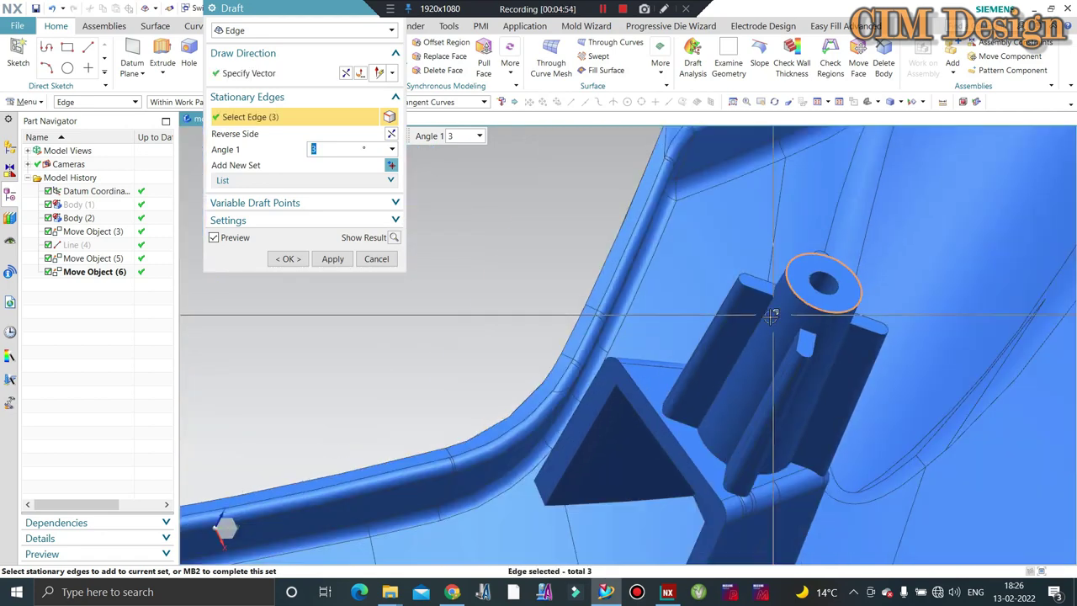
scroll(753, 327, down, 2)
scroll(748, 328, down, 2)
scroll(748, 328, up, 3)
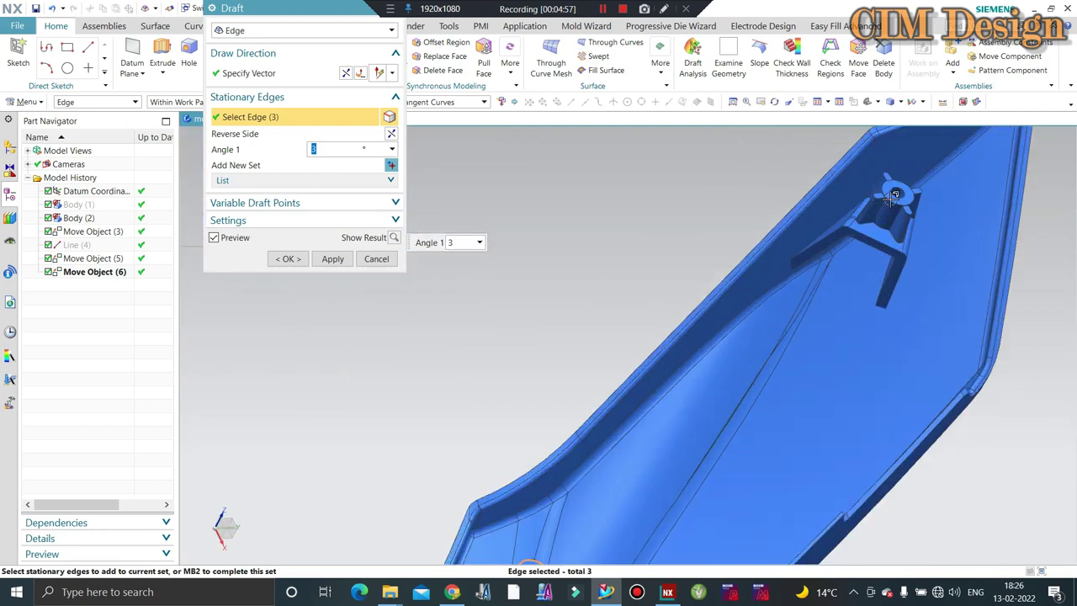
scroll(807, 252, up, 2)
scroll(894, 202, up, 2)
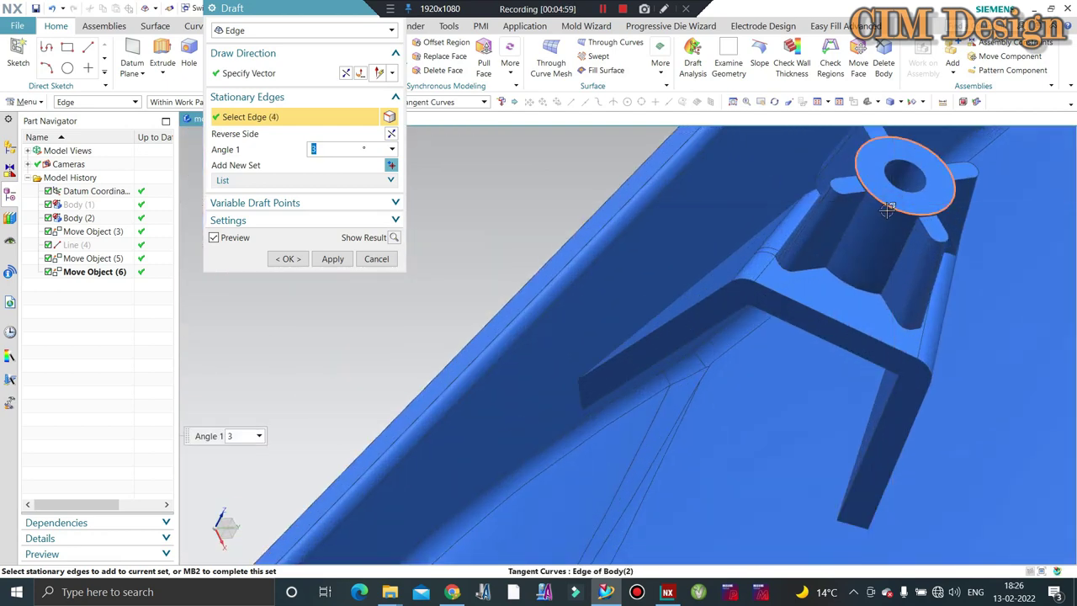
scroll(888, 209, down, 2)
scroll(887, 209, down, 2)
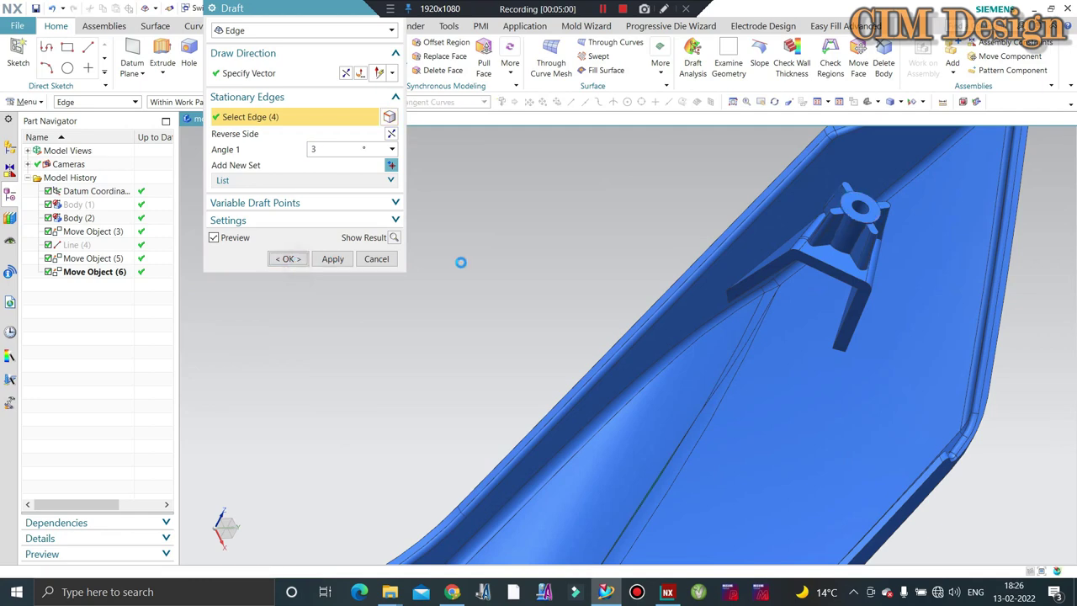
mouse_move(524, 252)
middle_down()
mouse_move(735, 392)
mouse_move(838, 356)
middle_up()
scroll(644, 247, up, 3)
scroll(652, 250, up, 3)
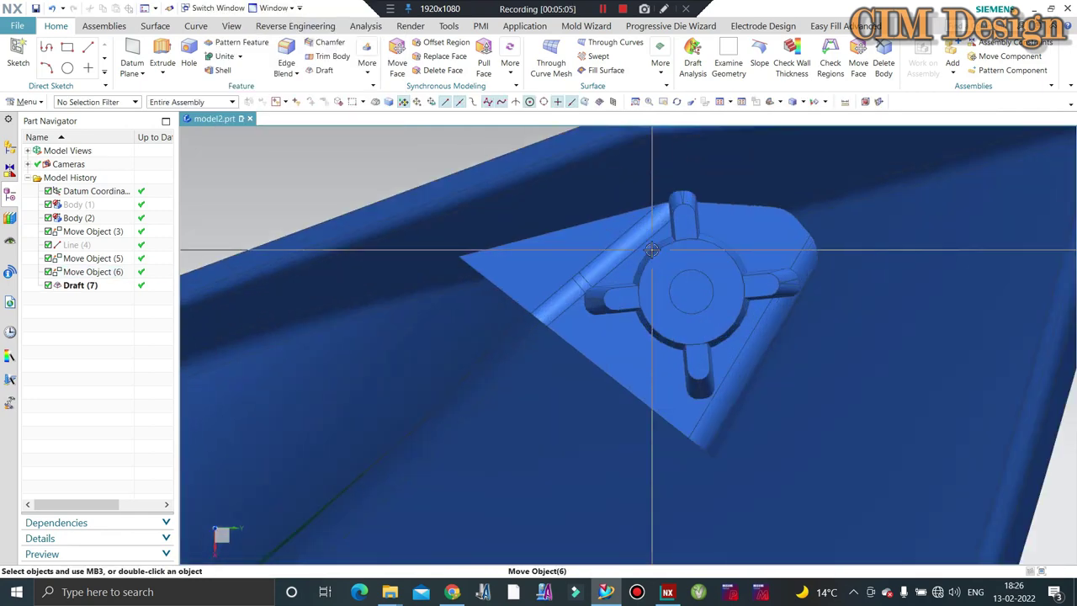
middle_drag(652, 250, 672, 221)
scroll(894, 240, down, 5)
mouse_move(894, 240)
middle_down()
mouse_move(903, 265)
mouse_move(856, 372)
middle_up()
scroll(856, 372, up, 3)
scroll(856, 373, down, 3)
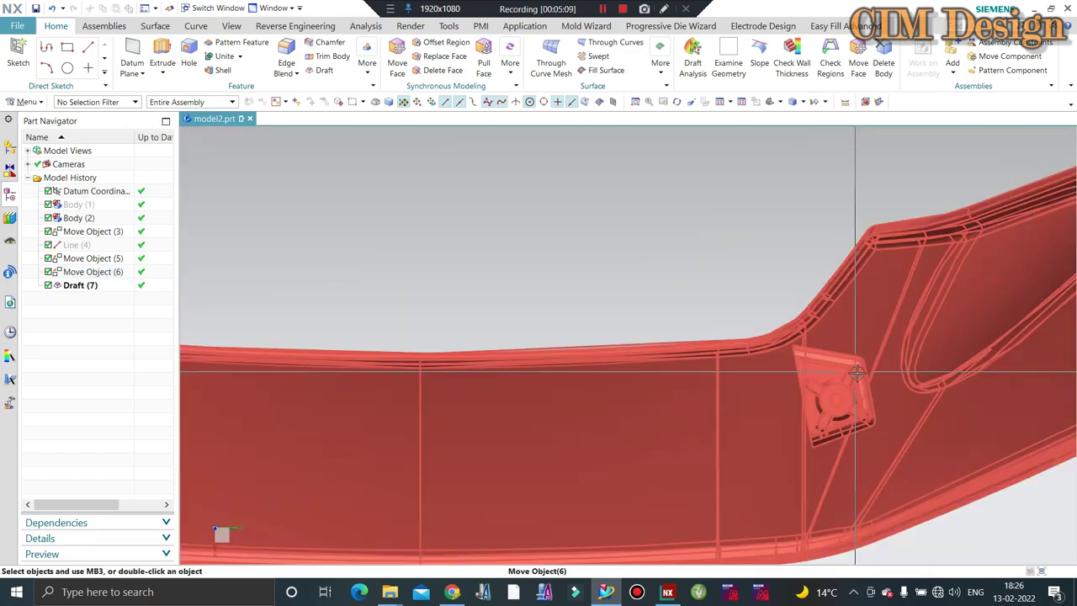
scroll(856, 373, down, 5)
scroll(505, 370, up, 3)
scroll(471, 320, up, 3)
scroll(384, 292, up, 2)
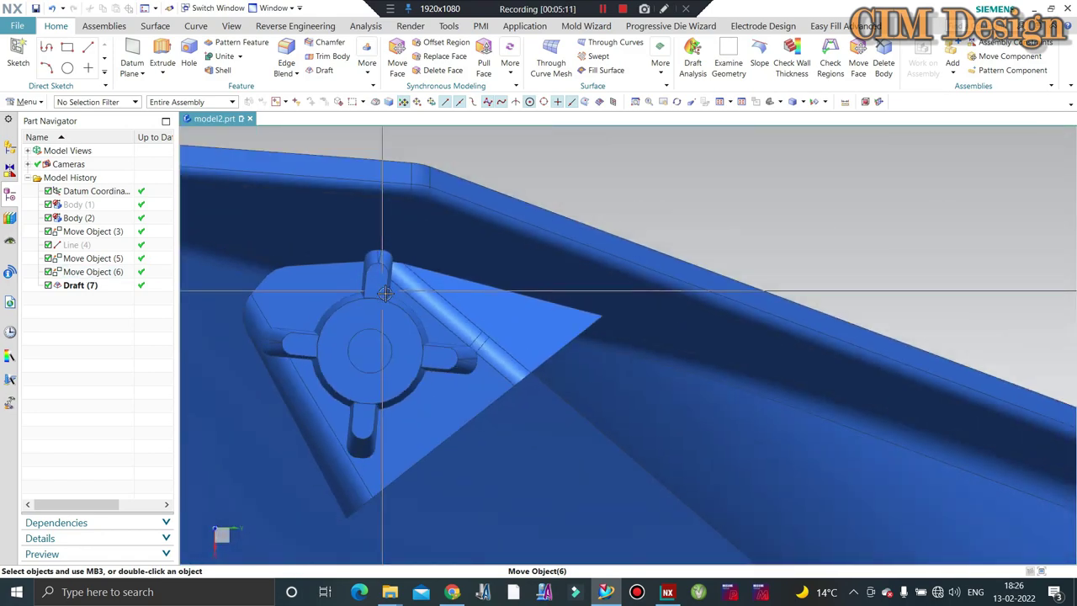
scroll(384, 292, down, 5)
mouse_move(580, 336)
middle_down()
mouse_move(581, 354)
mouse_move(568, 346)
mouse_move(579, 409)
mouse_move(644, 396)
mouse_move(569, 405)
mouse_move(555, 386)
middle_up()
middle_drag(574, 359, 591, 280)
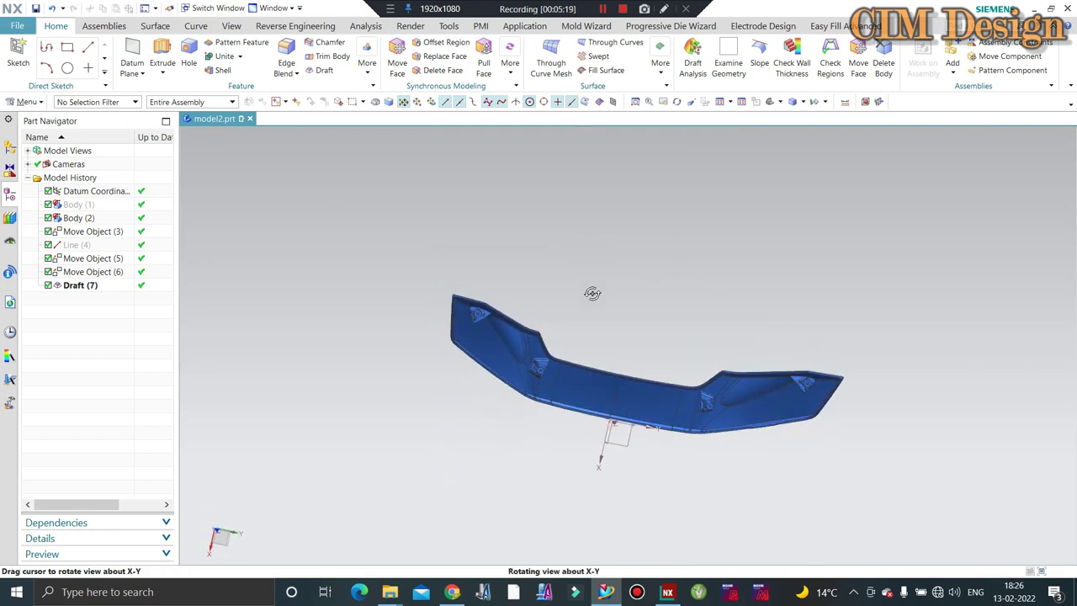
middle_drag(591, 280, 577, 411)
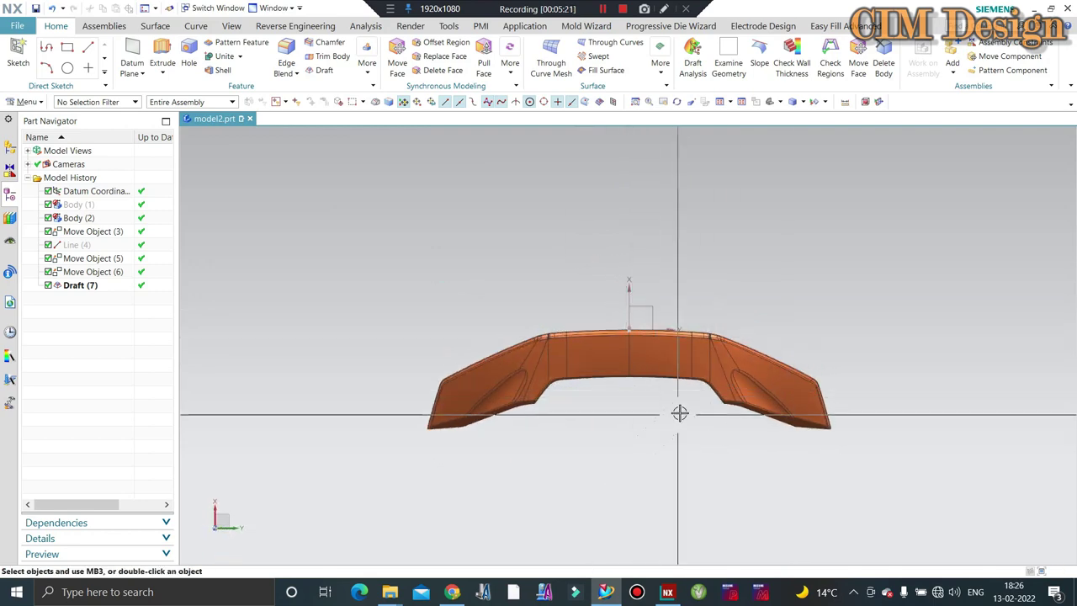
middle_drag(681, 413, 616, 344)
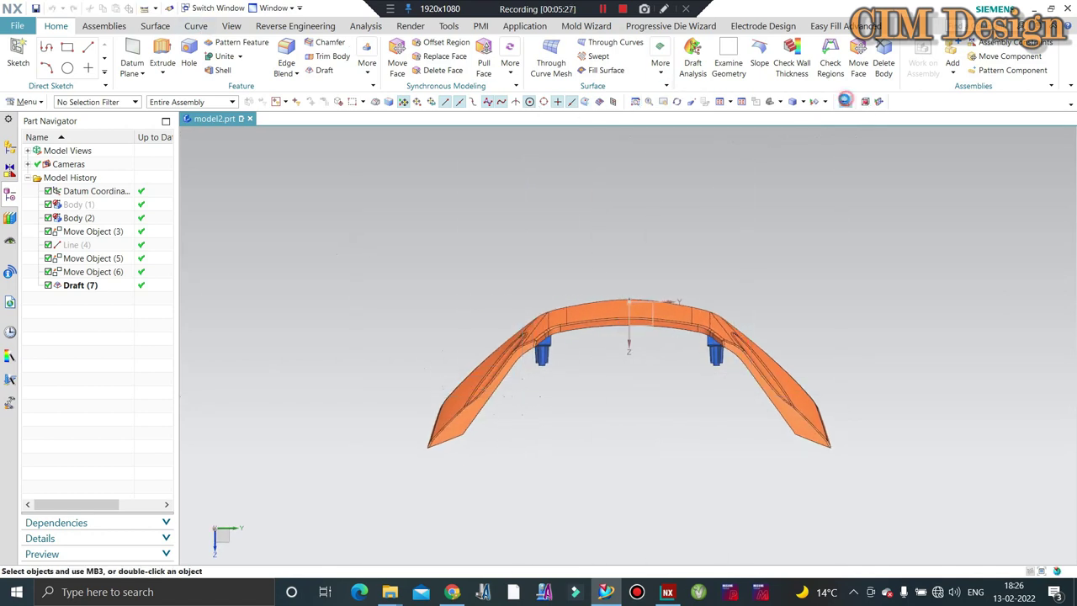
click(844, 101)
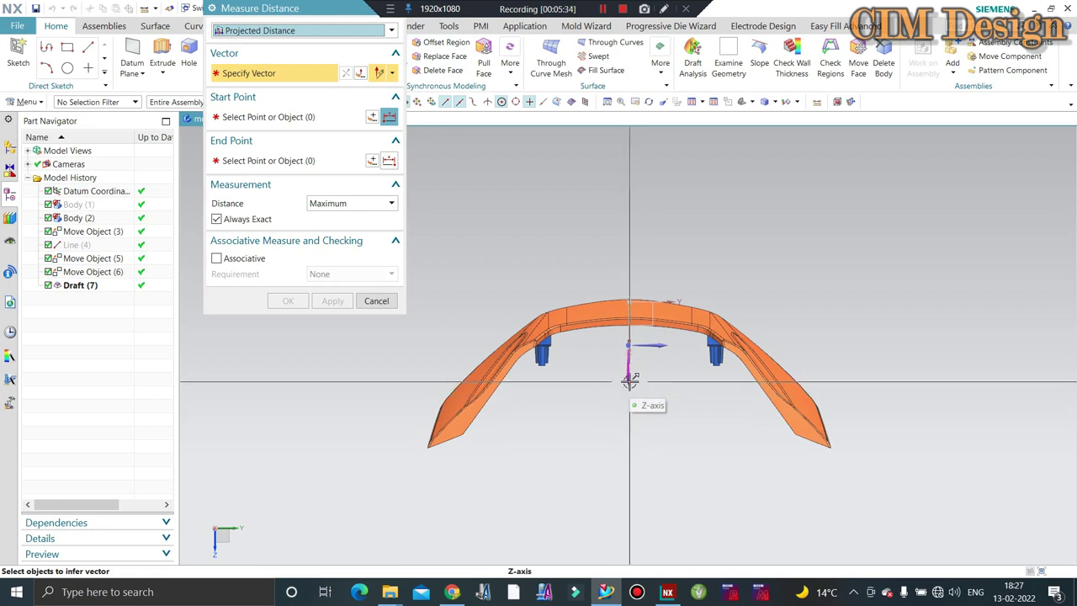
click(630, 381)
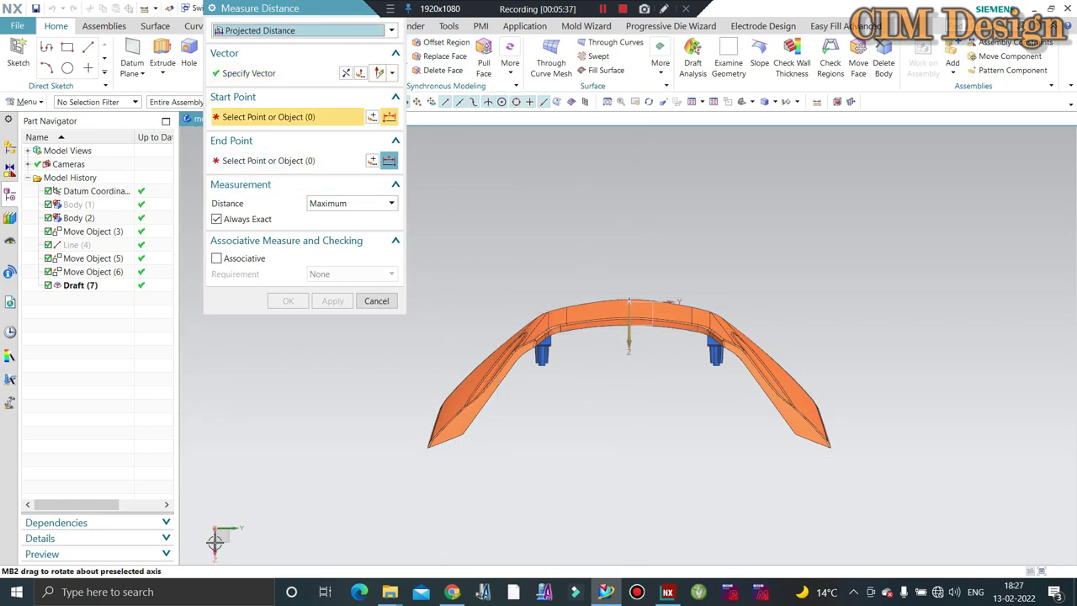
scroll(654, 265, up, 3)
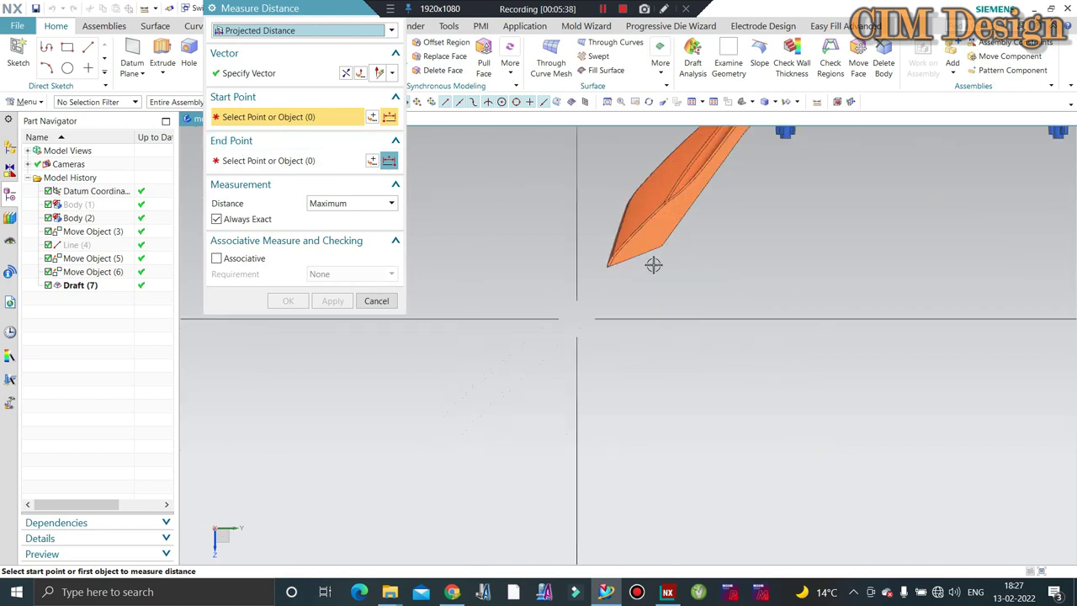
scroll(548, 283, up, 2)
scroll(430, 334, up, 2)
scroll(411, 334, up, 1)
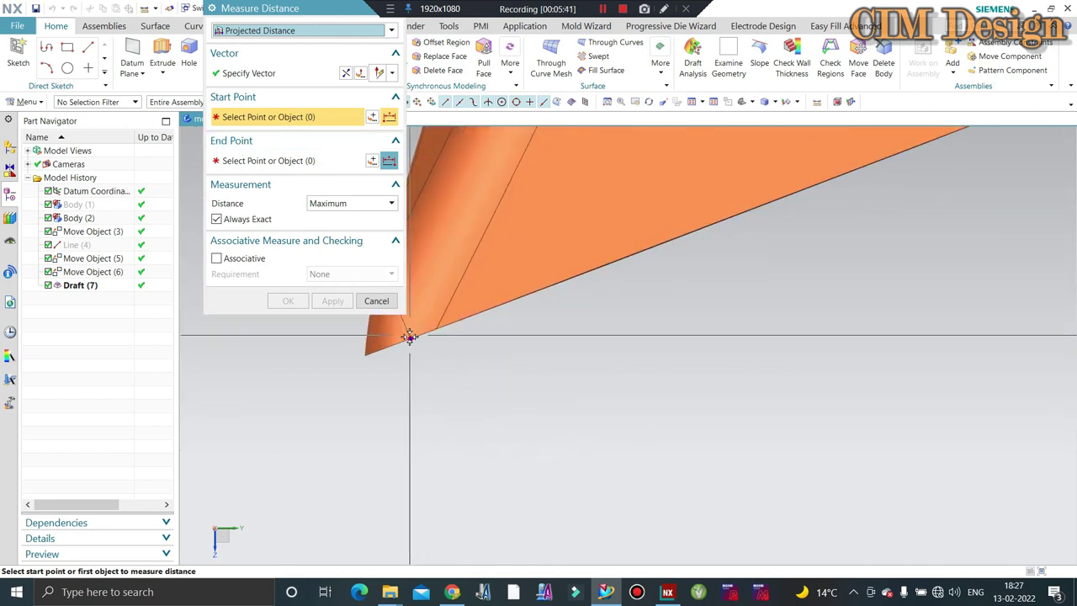
click(409, 337)
scroll(409, 384, down, 2)
scroll(452, 325, down, 2)
scroll(589, 332, down, 1)
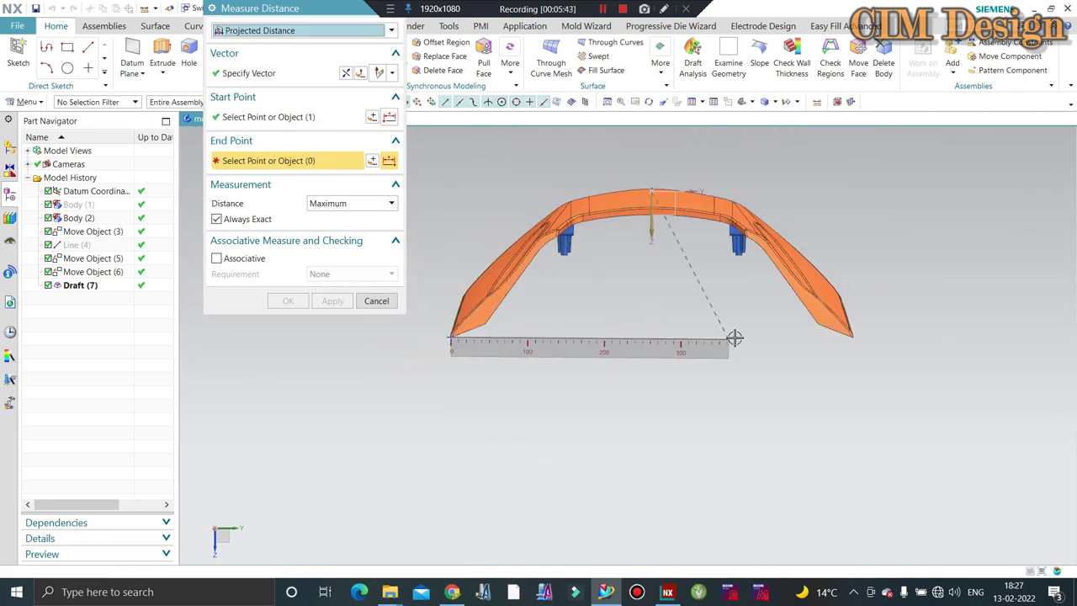
scroll(1001, 351, up, 3)
scroll(1018, 353, up, 2)
scroll(1018, 353, down, 1)
scroll(1018, 353, down, 1)
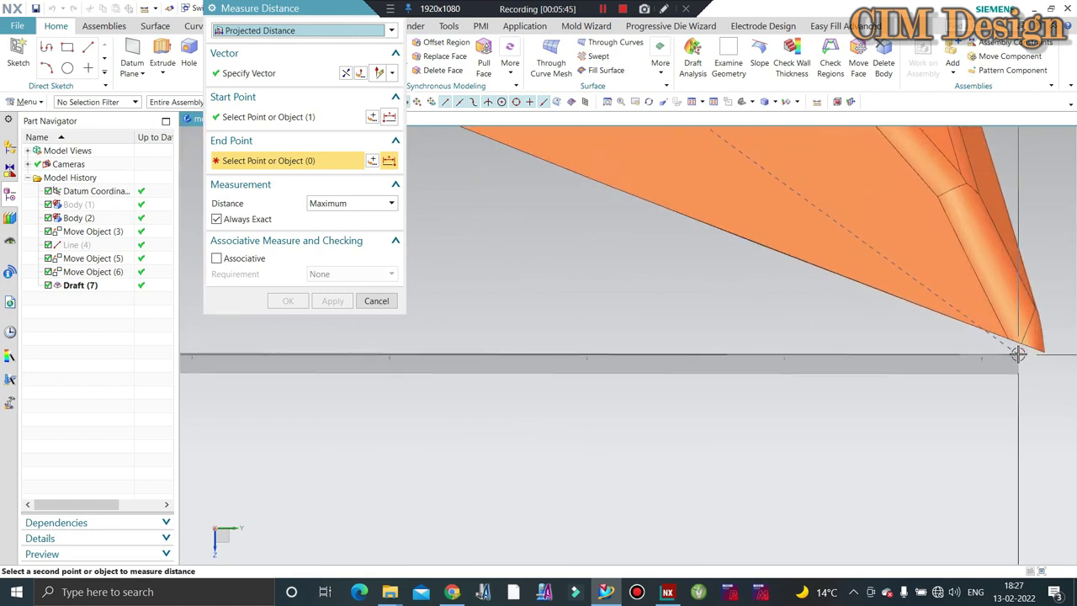
click(1019, 345)
scroll(977, 360, down, 1)
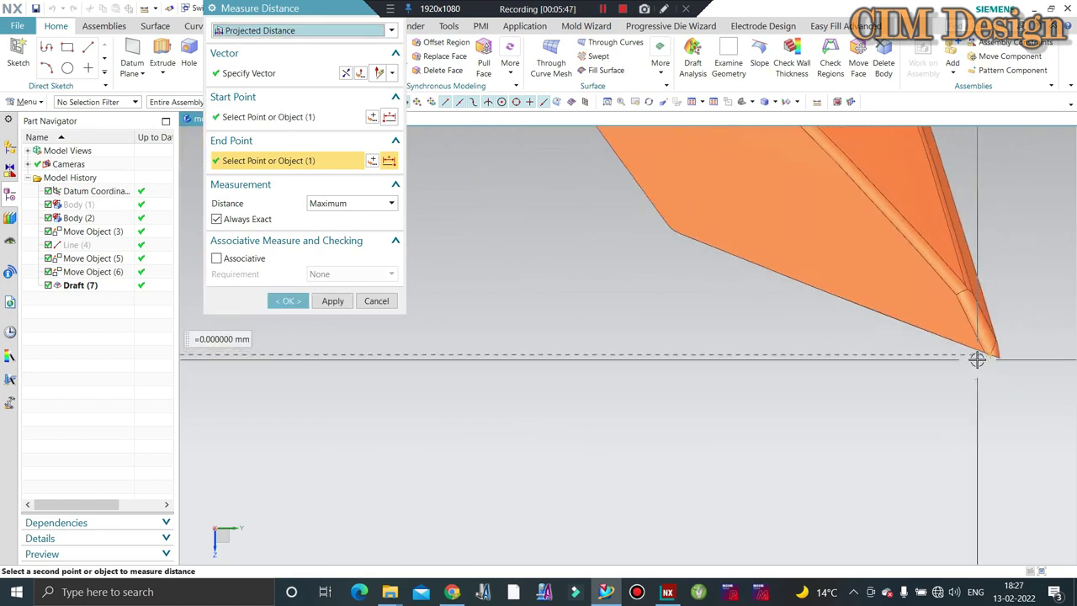
scroll(711, 378, down, 2)
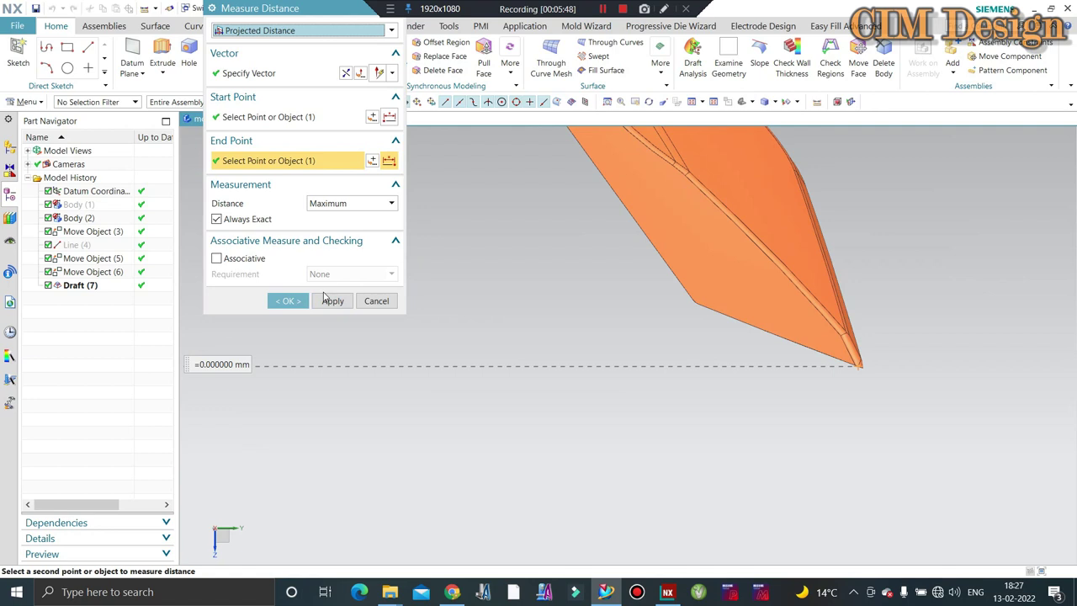
click(371, 303)
scroll(645, 344, down, 3)
scroll(760, 367, down, 2)
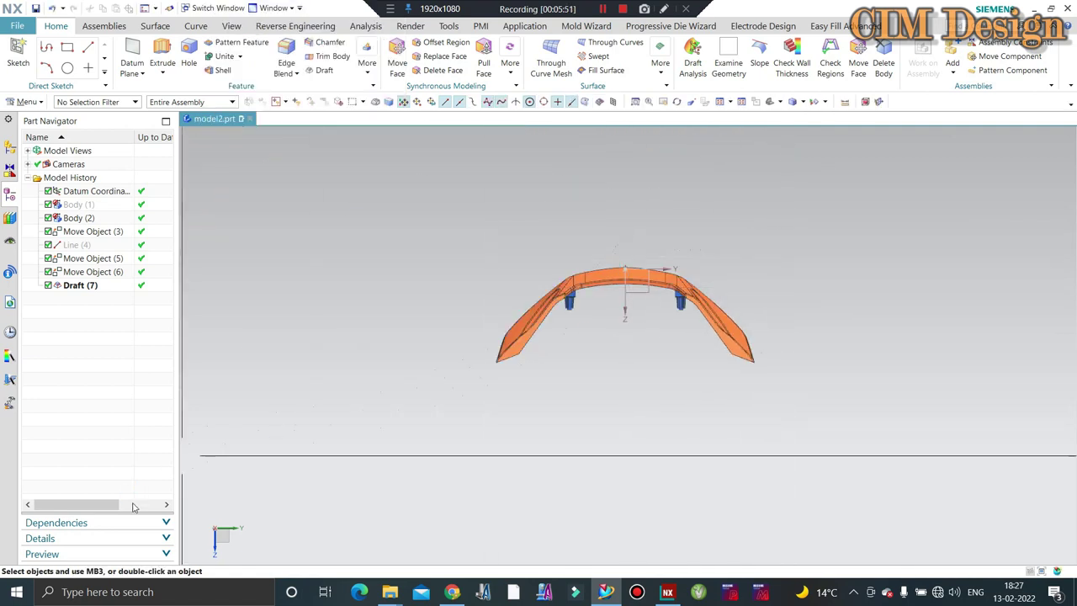
middle_drag(411, 335, 303, 340)
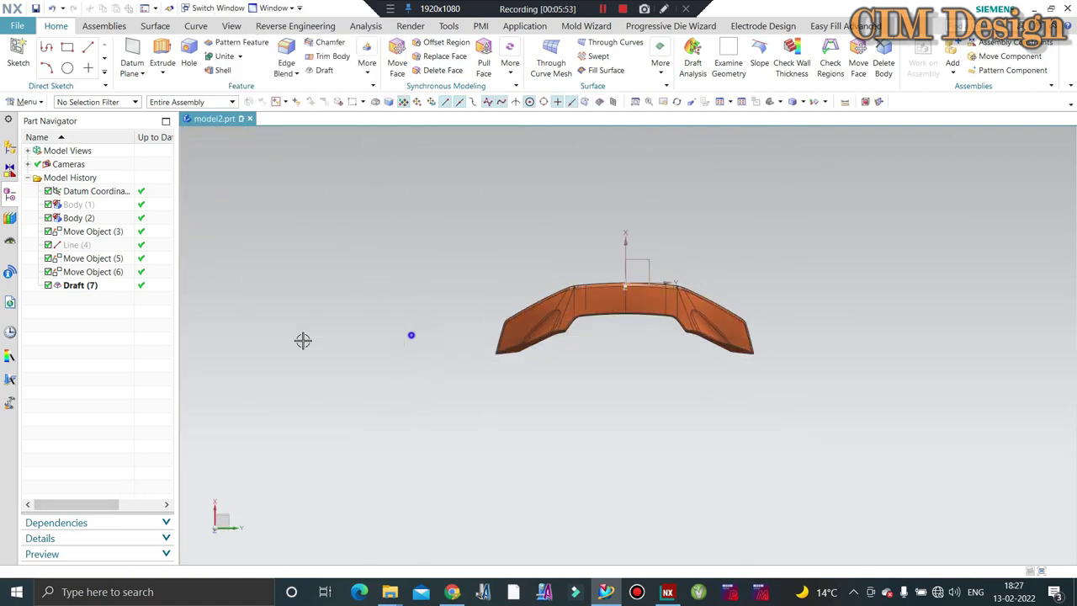
mouse_move(545, 236)
middle_down()
mouse_move(714, 192)
mouse_move(746, 322)
middle_up()
scroll(706, 308, up, 3)
scroll(696, 244, up, 2)
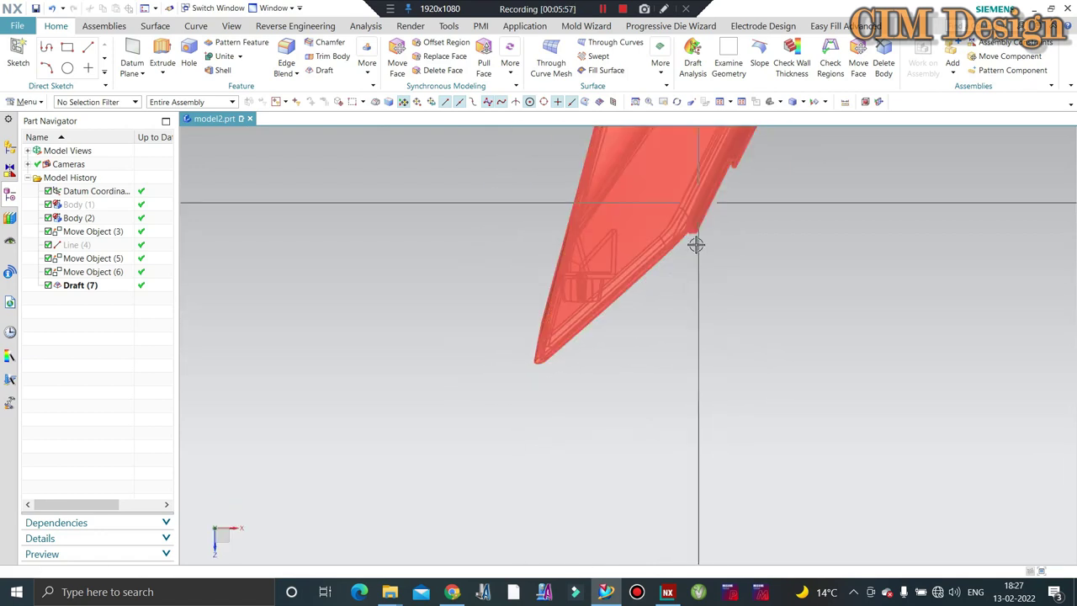
scroll(695, 244, down, 5)
middle_drag(740, 173, 709, 200)
scroll(710, 210, up, 2)
scroll(706, 218, up, 2)
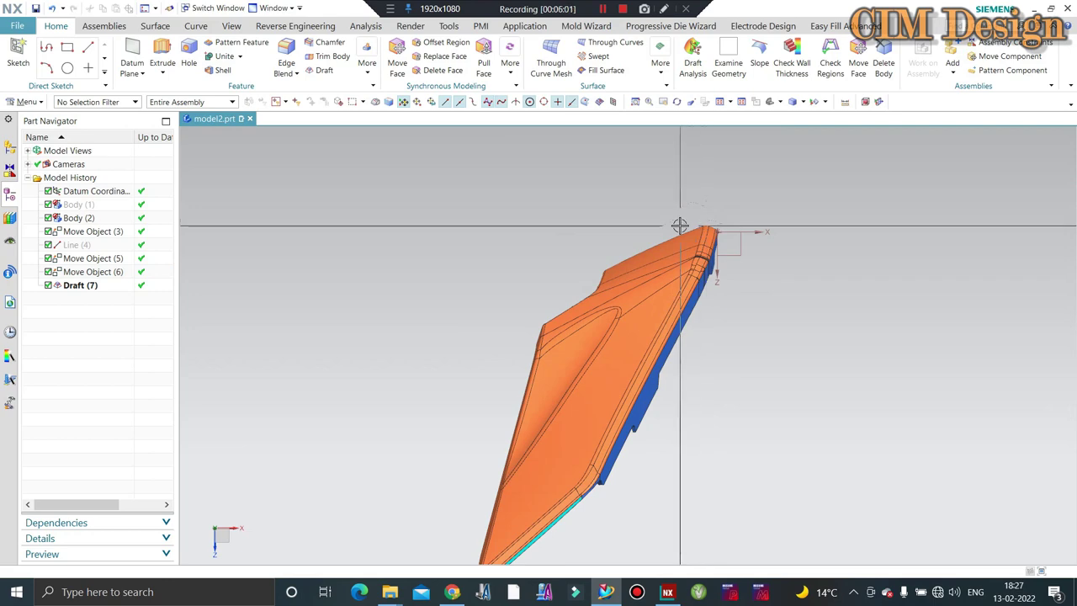
middle_drag(622, 238, 716, 164)
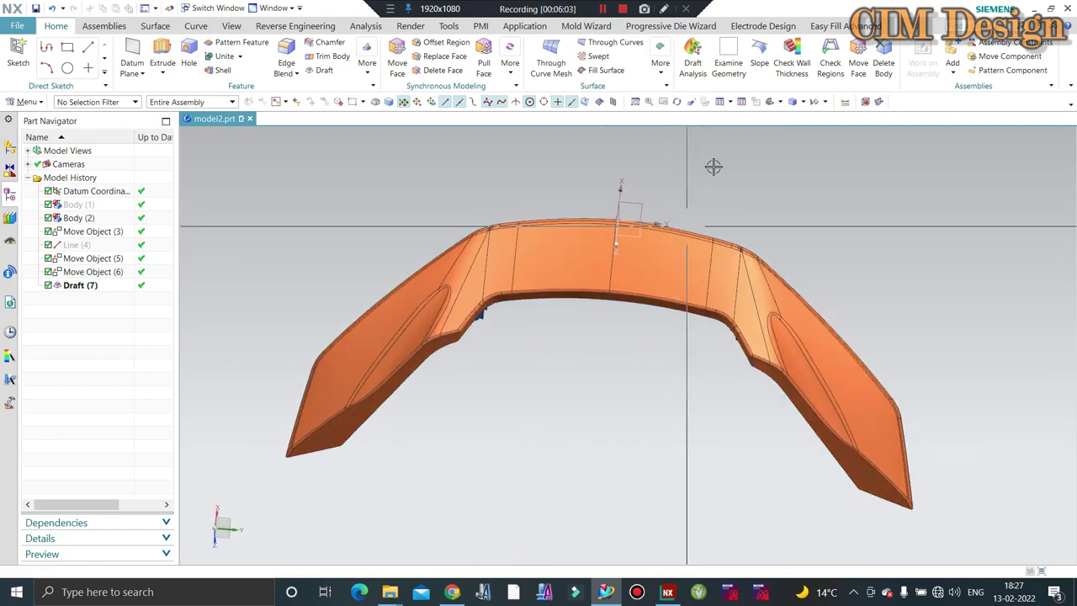
middle_drag(575, 169, 575, 168)
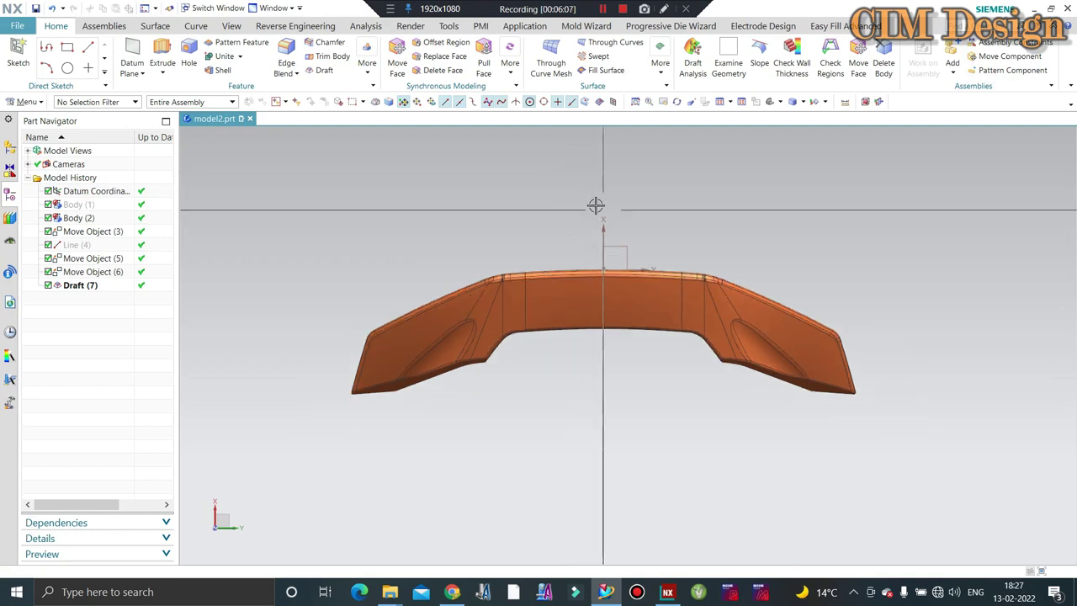
mouse_move(479, 255)
middle_down()
mouse_move(452, 228)
mouse_move(308, 344)
mouse_move(360, 320)
middle_up()
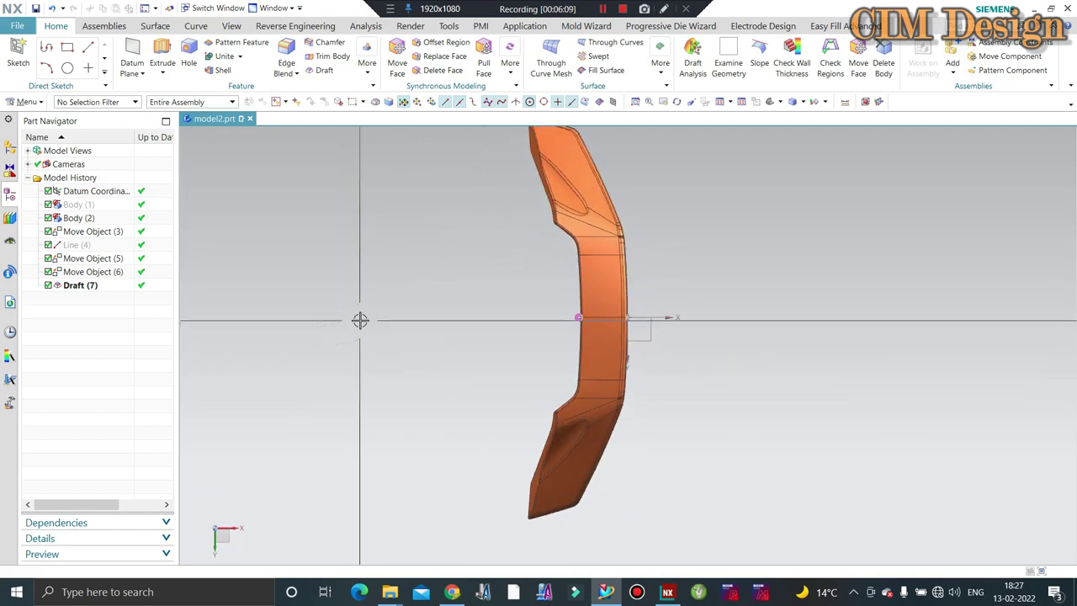
key(ctrl+t)
- Move the spoiler body by Distance, 0-20 mm along the specified vector
click(590, 227)
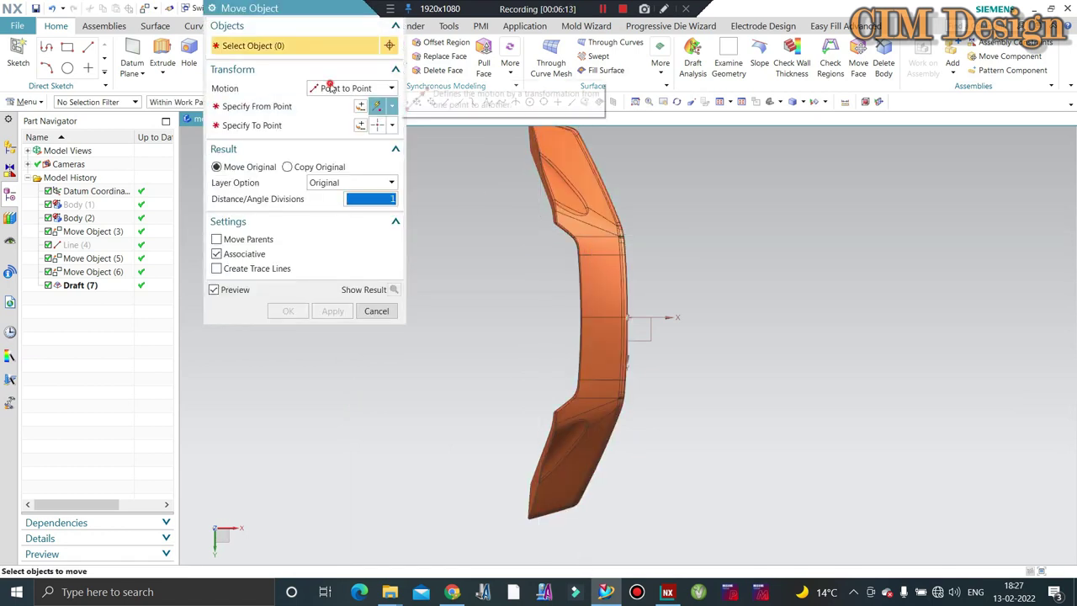
click(353, 87)
click(328, 104)
text(0-20)
middle_drag(802, 294, 537, 245)
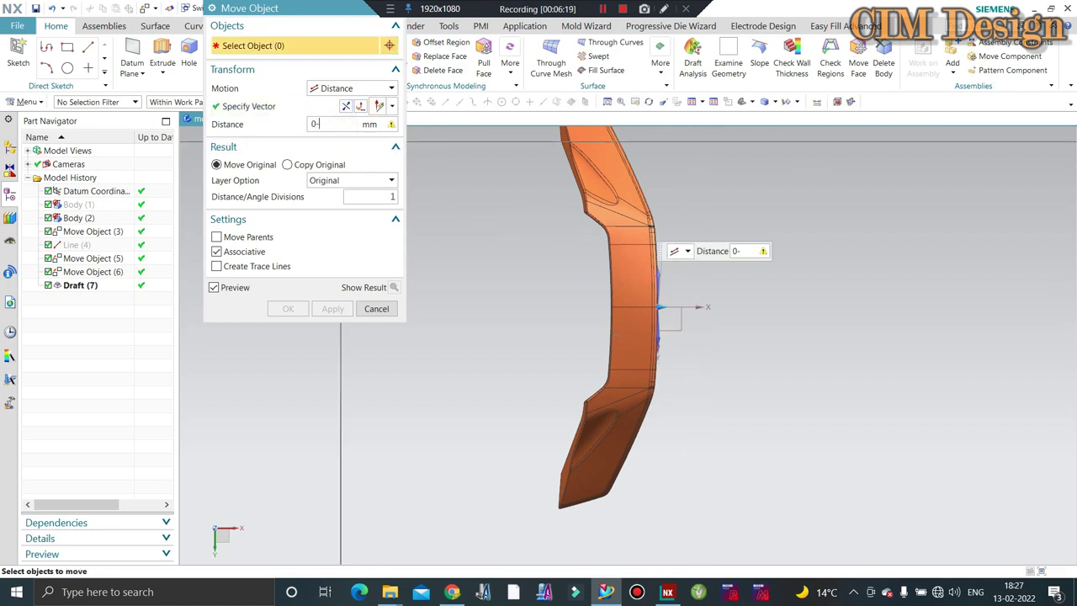
key(Return)
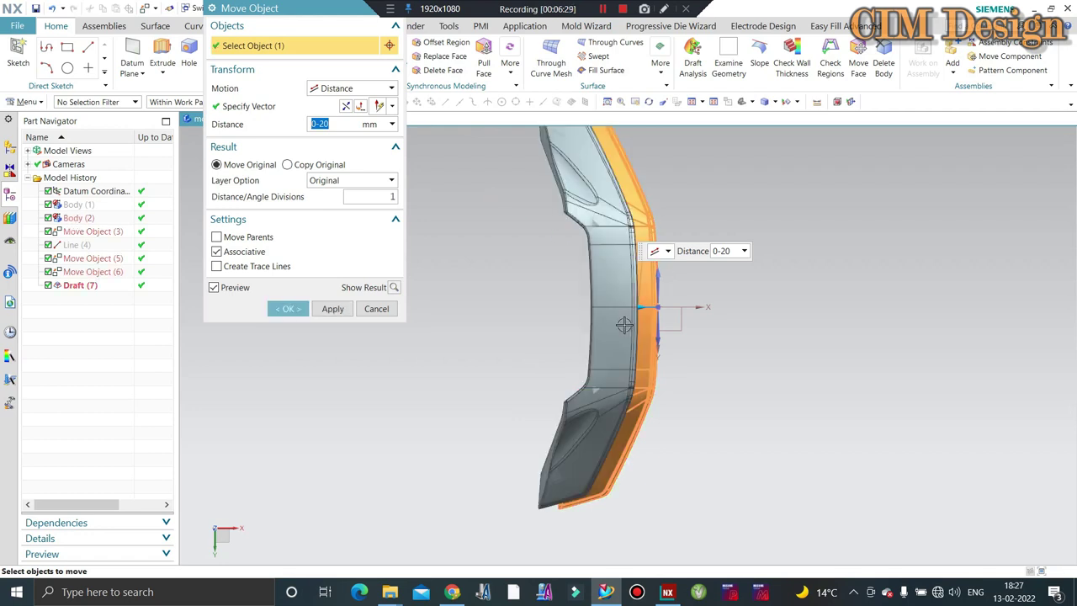
click(289, 308)
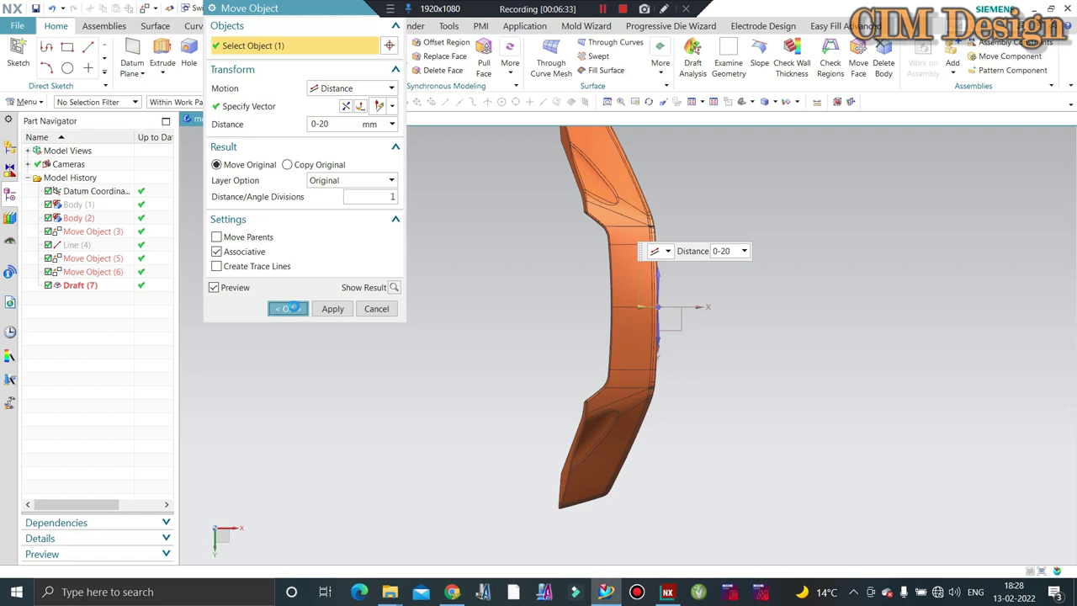
click(293, 308)
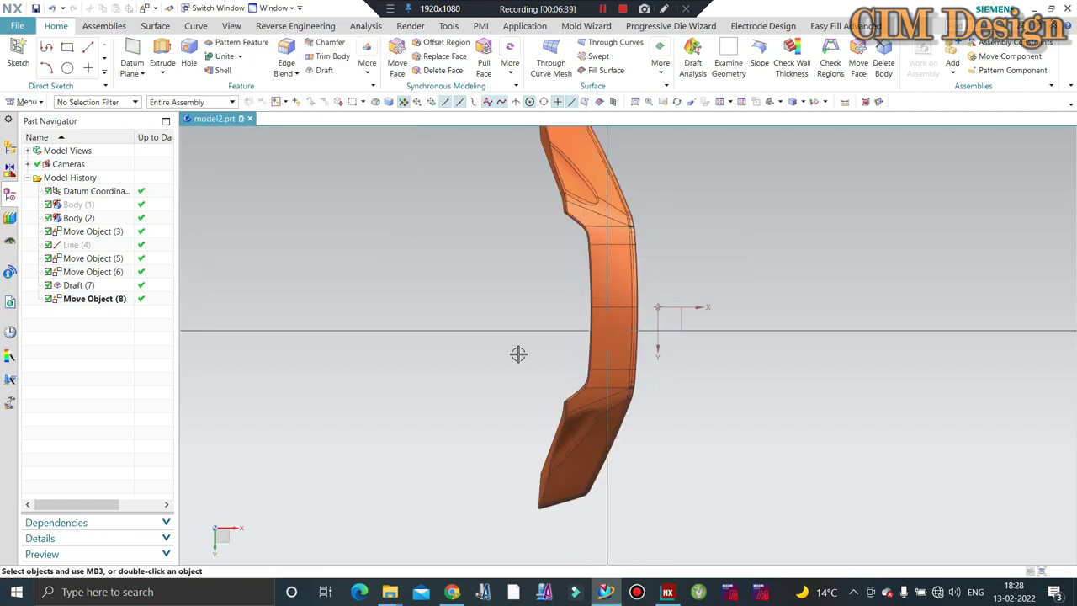
scroll(646, 307, up, 3)
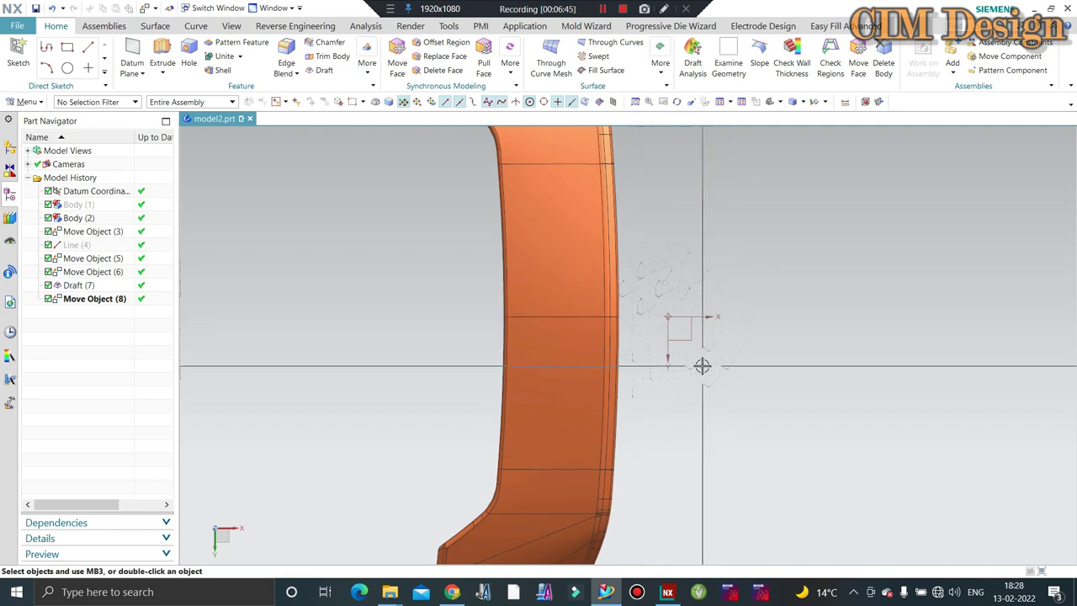
scroll(685, 318, down, 2)
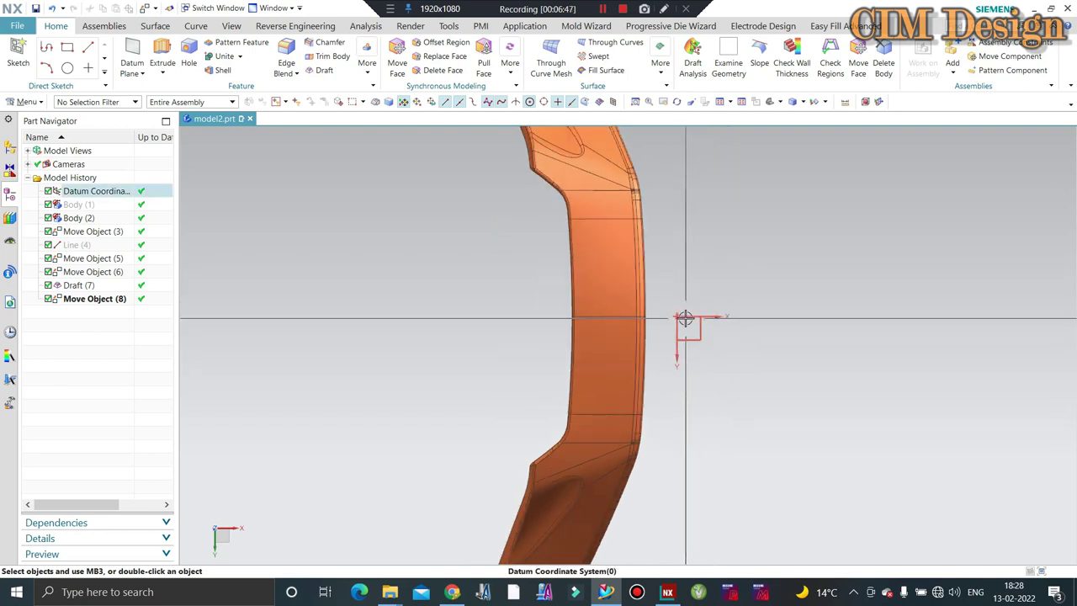
scroll(553, 315, down, 2)
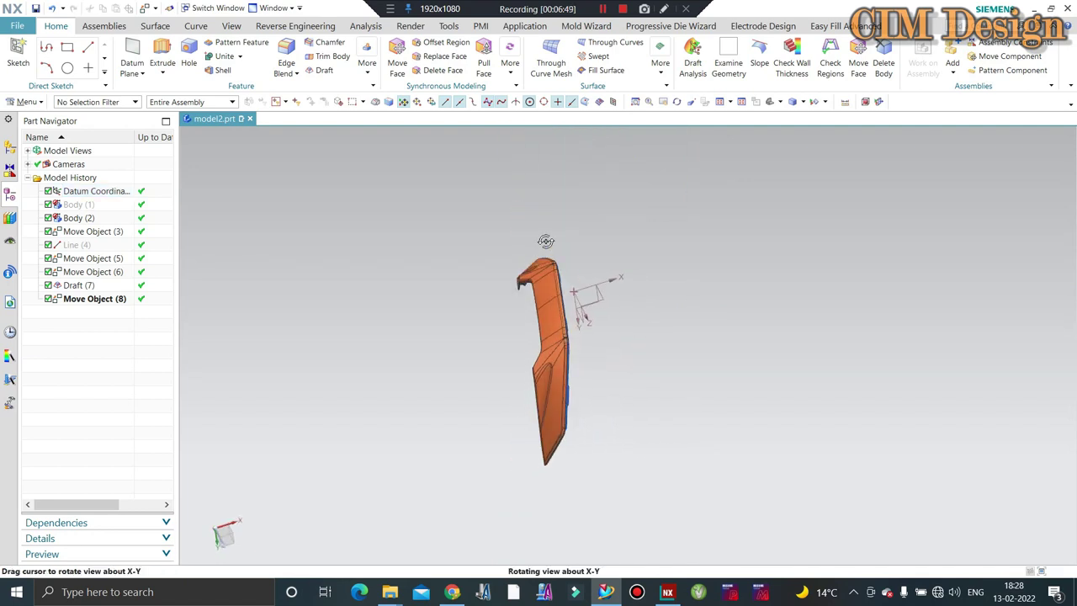
middle_drag(541, 234, 513, 279)
scroll(565, 342, up, 3)
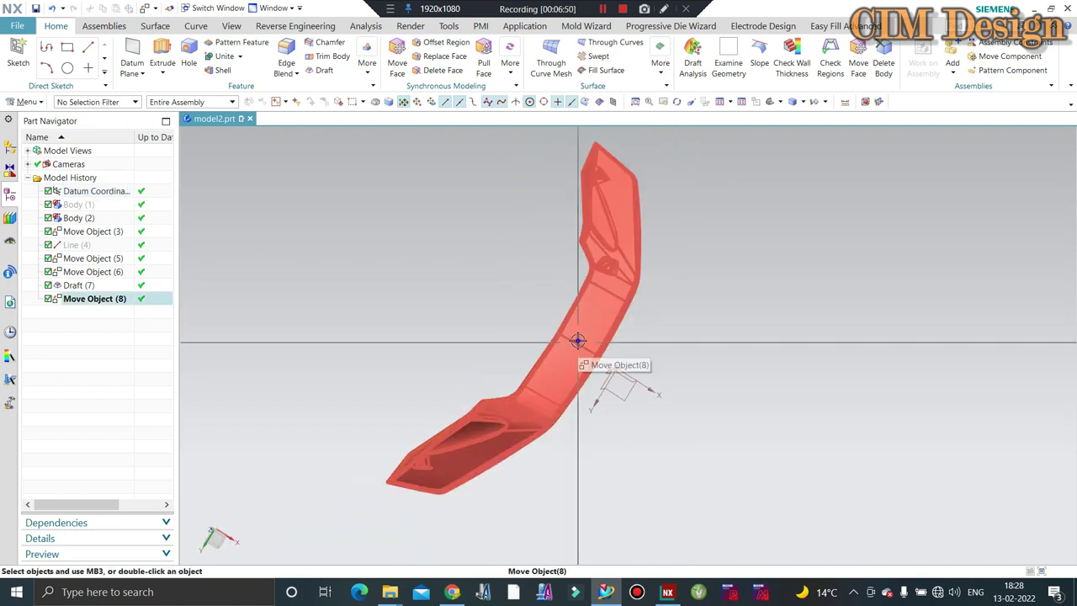
- Hide the moved spoiler body and invert visibility to show Body (1) with its bosses
click(577, 345)
key(ctrl+b)
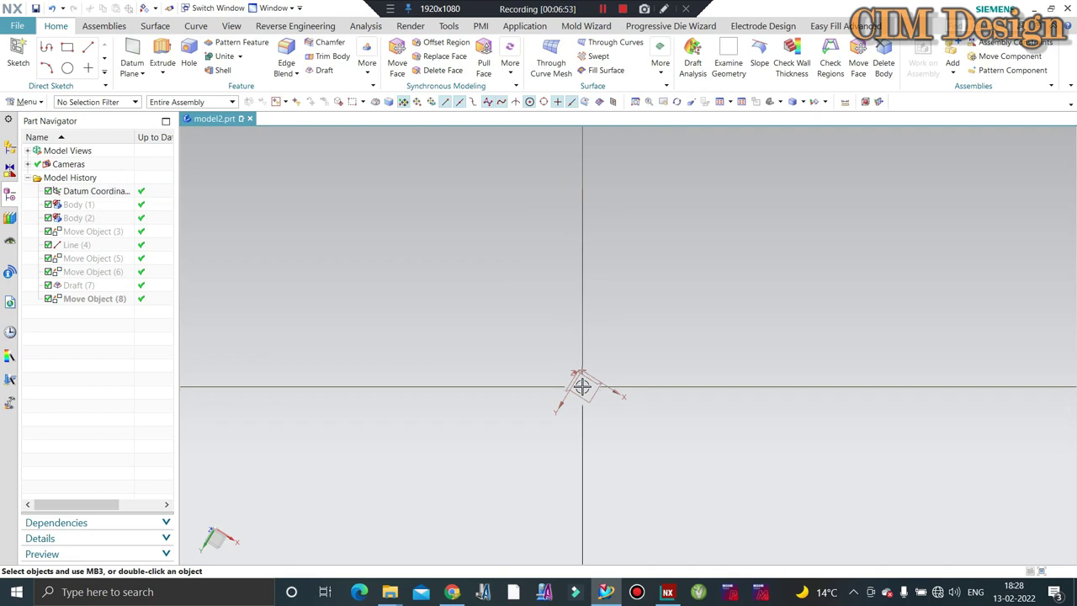
key(ctrl+shift+b)
- Orbit Body (1) to inspect the bosses from above and other angles, then bring up Analysis
mouse_move(529, 423)
middle_down()
mouse_move(543, 316)
mouse_move(557, 404)
mouse_move(570, 256)
middle_up()
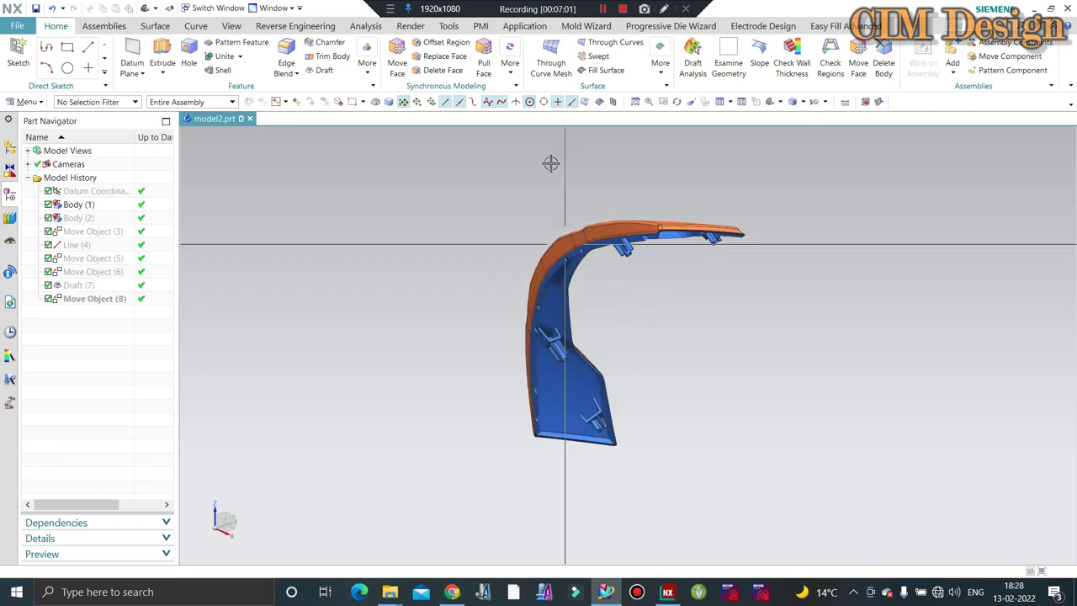
mouse_move(550, 161)
middle_down()
mouse_move(597, 175)
mouse_move(531, 233)
mouse_move(516, 232)
mouse_move(555, 202)
middle_up()
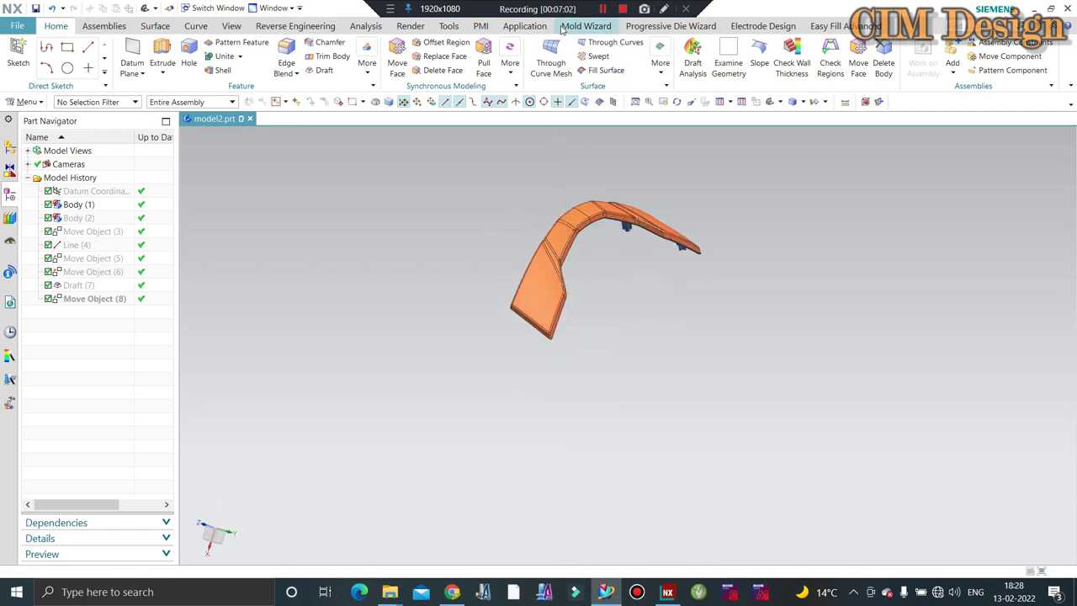
middle_drag(642, 163, 588, 194)
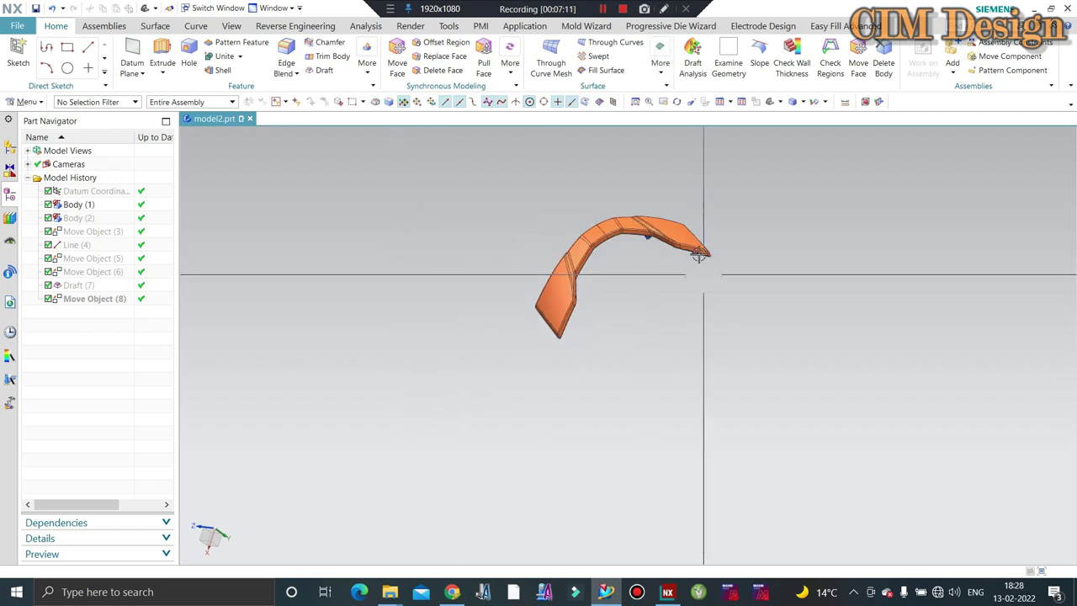
middle_drag(398, 281, 524, 187)
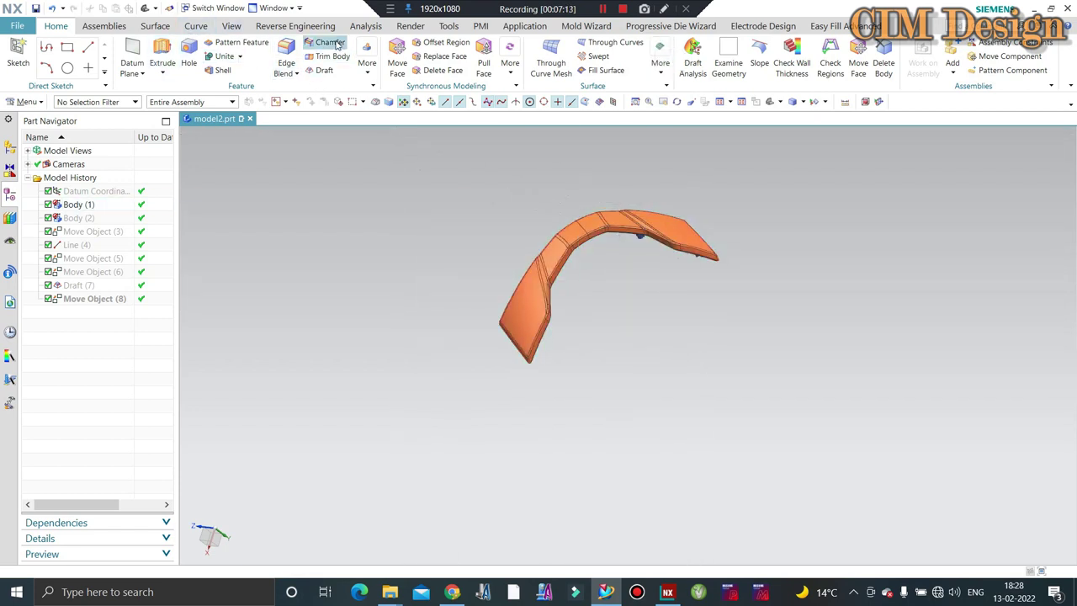
click(365, 27)
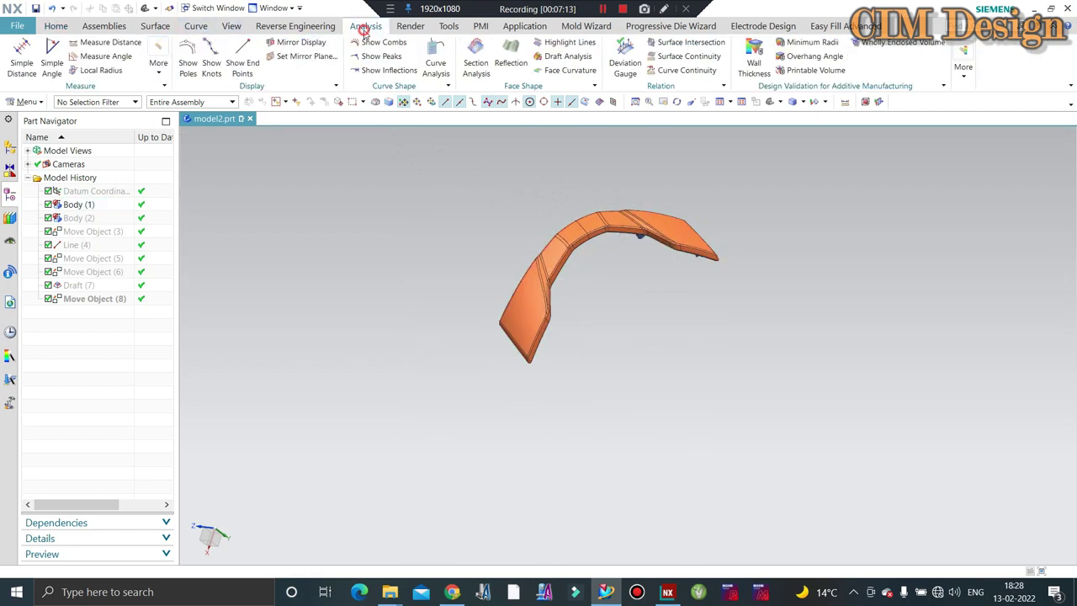
- Run a Draft Analysis on all 443 spoiler faces with a 0° limit angle and inspect the colours
click(569, 56)
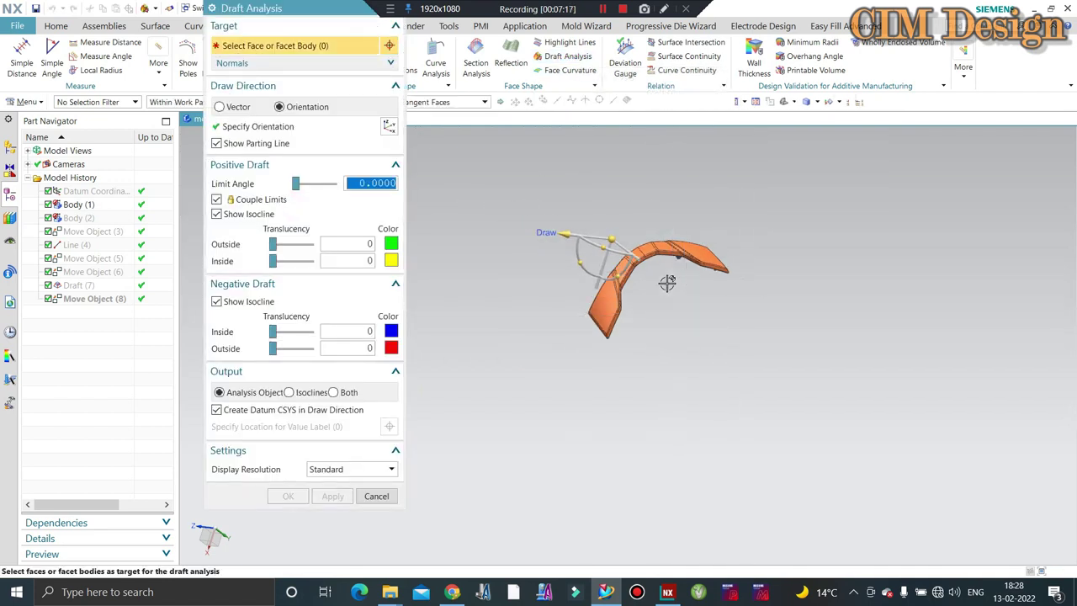
middle_drag(667, 282, 810, 300)
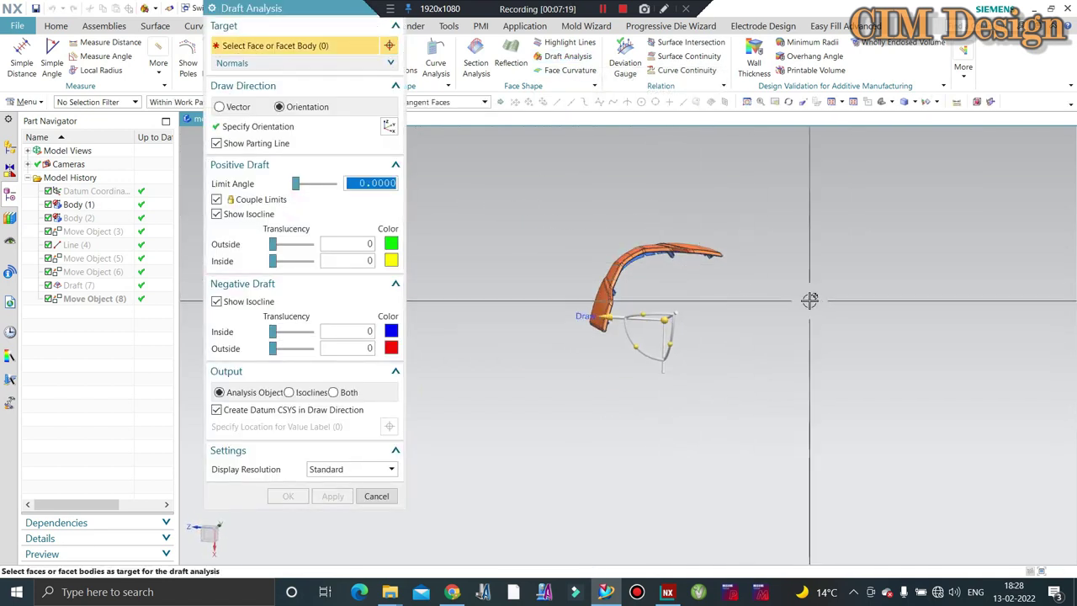
drag(742, 206, 541, 359)
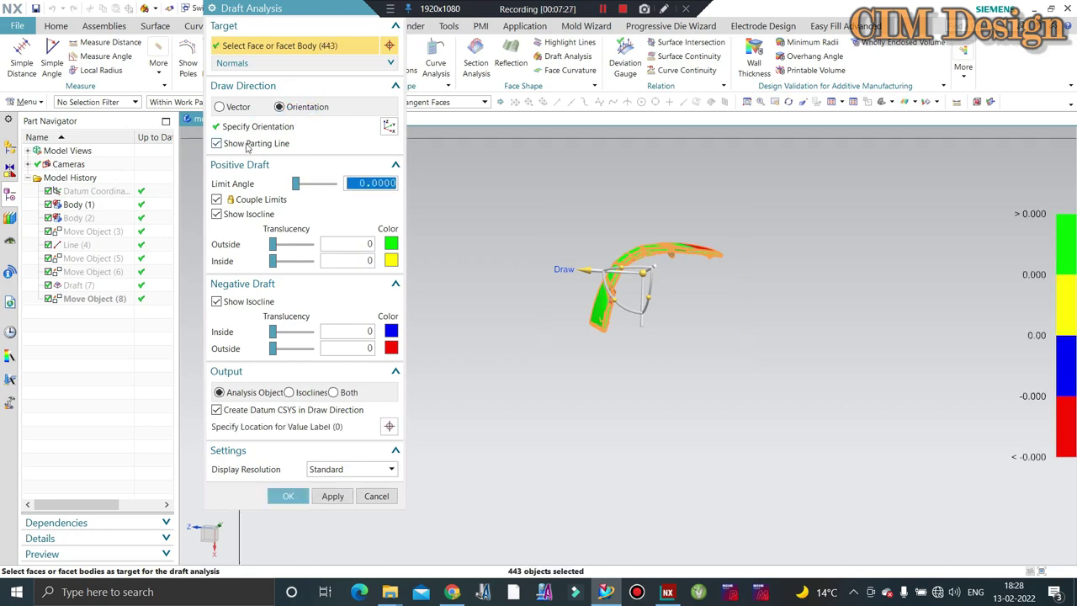
scroll(704, 320, up, 2)
scroll(538, 336, up, 3)
scroll(532, 345, up, 3)
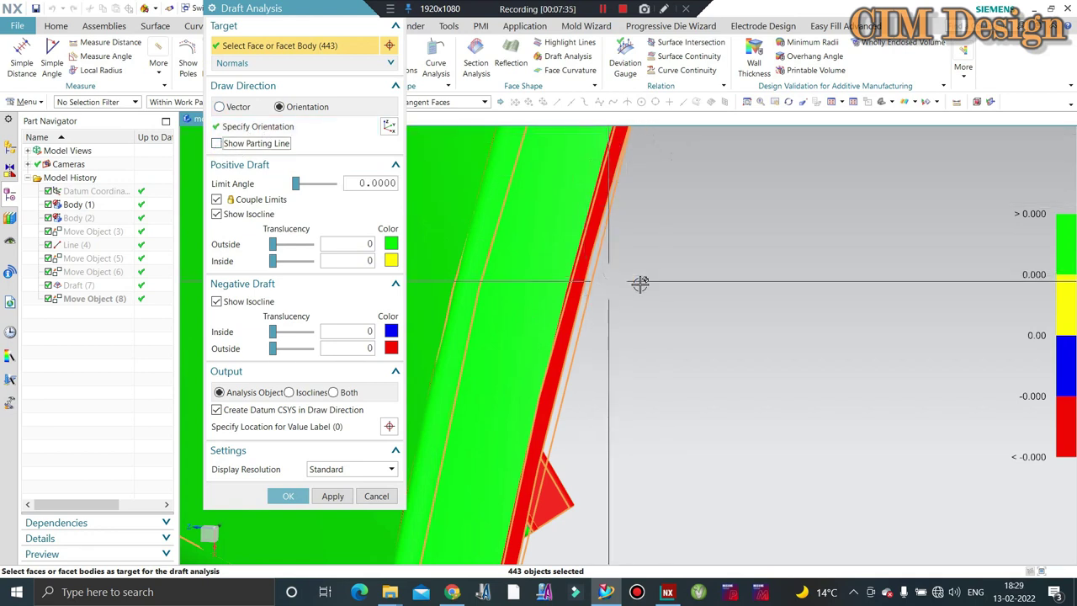
scroll(640, 290, down, 3)
scroll(648, 319, down, 3)
middle_drag(653, 330, 541, 217)
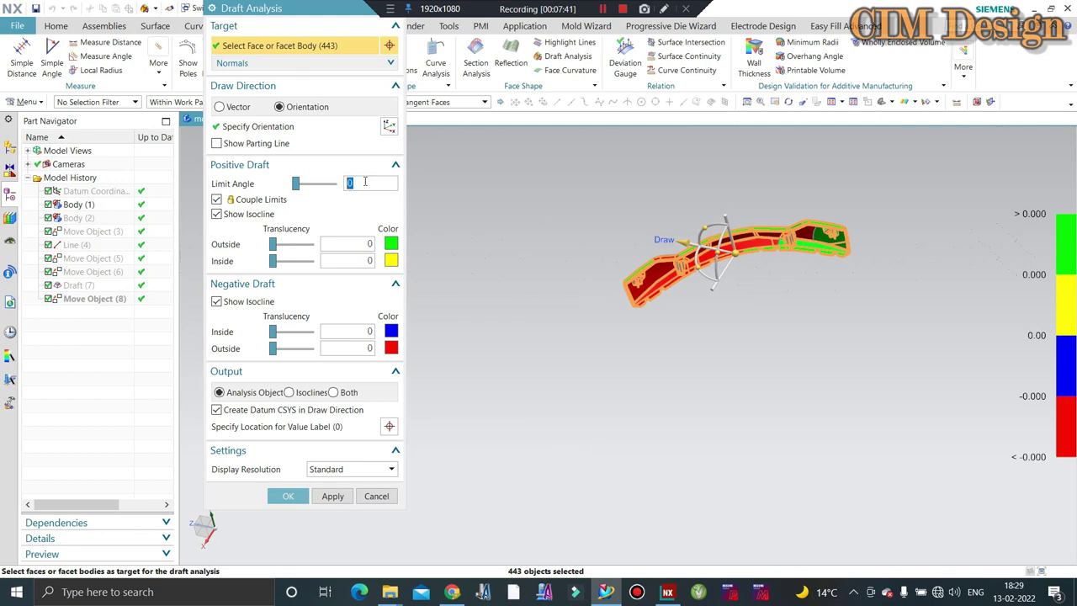
scroll(639, 370, up, 4)
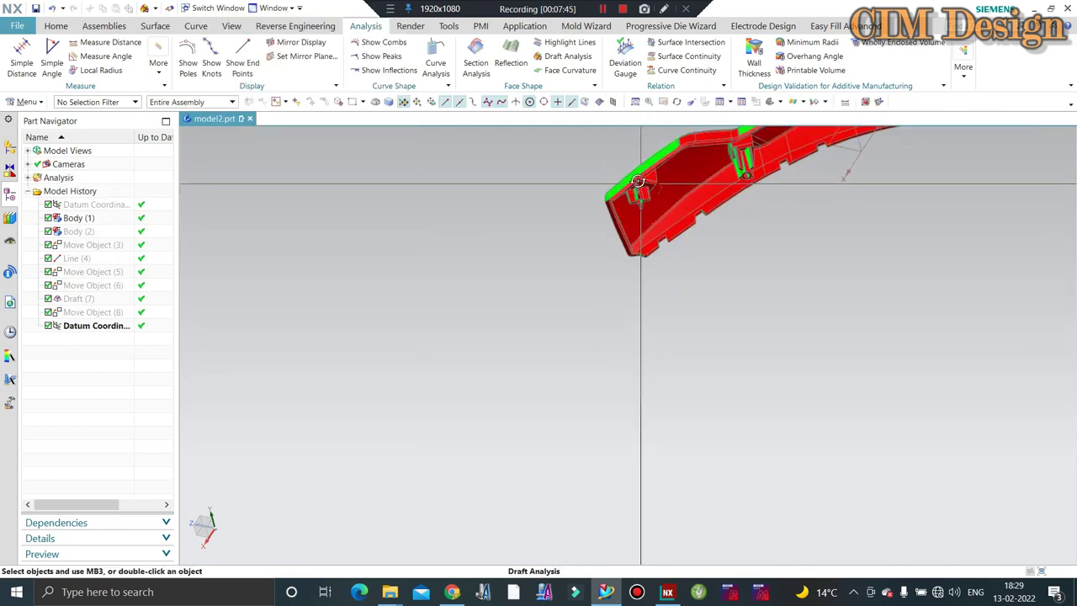
- Inspect the cross-shaped pocket, then run another draft analysis on all 443 body faces
scroll(636, 202, up, 5)
mouse_move(636, 201)
middle_down()
mouse_move(618, 221)
mouse_move(646, 208)
mouse_move(546, 318)
middle_up()
scroll(617, 221, up, 3)
scroll(721, 228, down, 3)
mouse_move(721, 228)
middle_down()
mouse_move(712, 213)
mouse_move(757, 200)
middle_up()
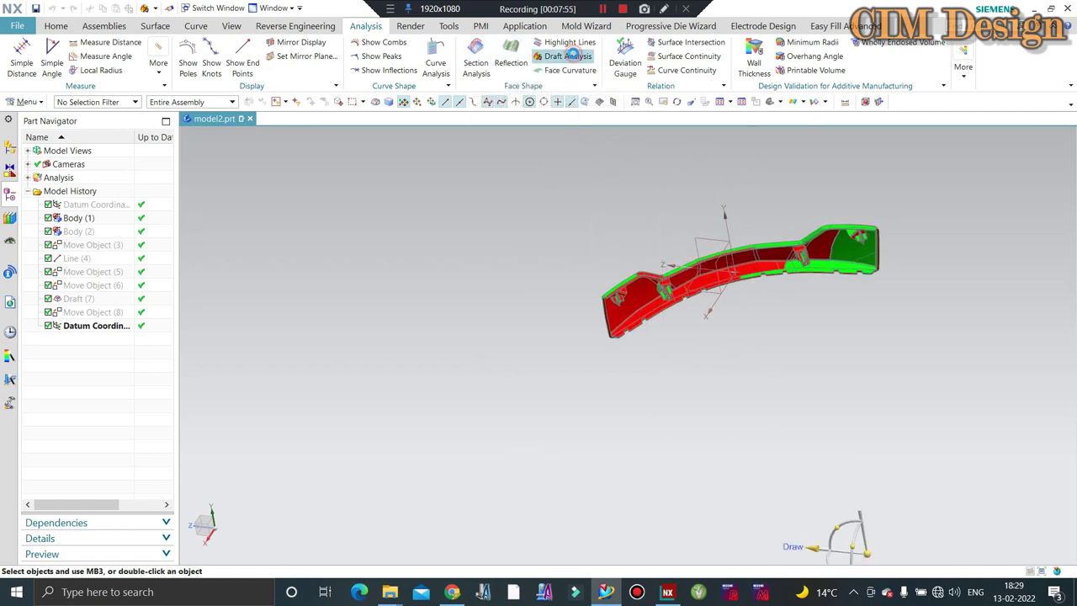
click(572, 56)
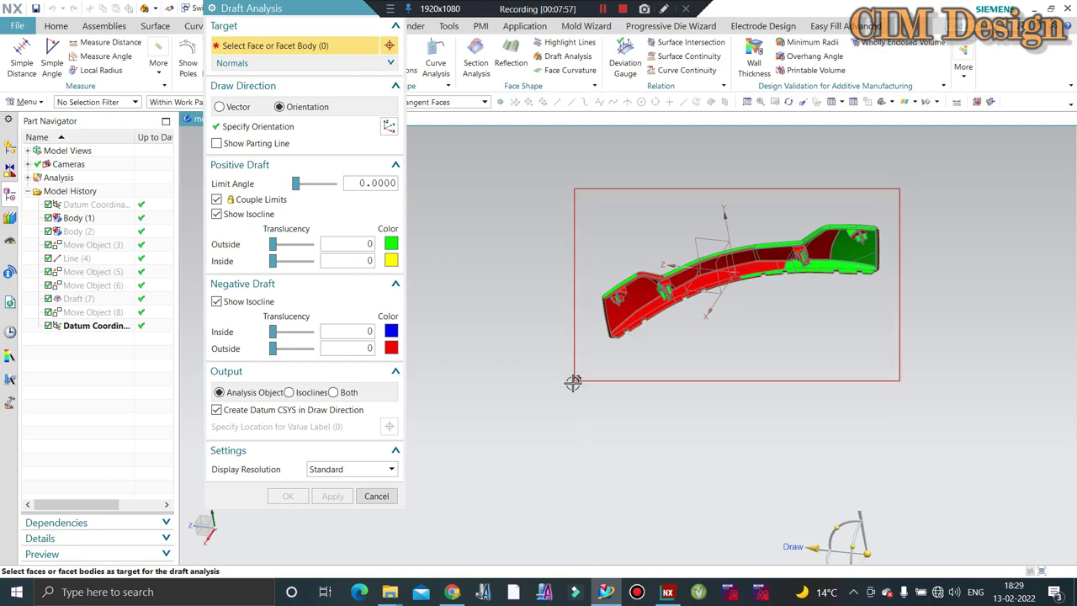
drag(572, 381, 570, 381)
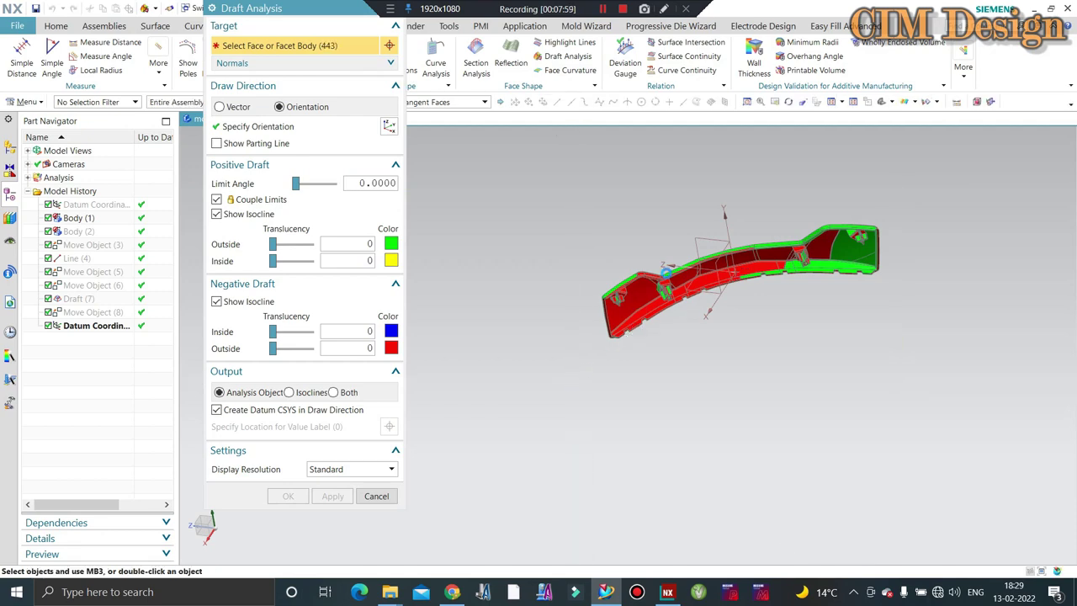
middle_click(737, 226)
scroll(737, 226, up, 2)
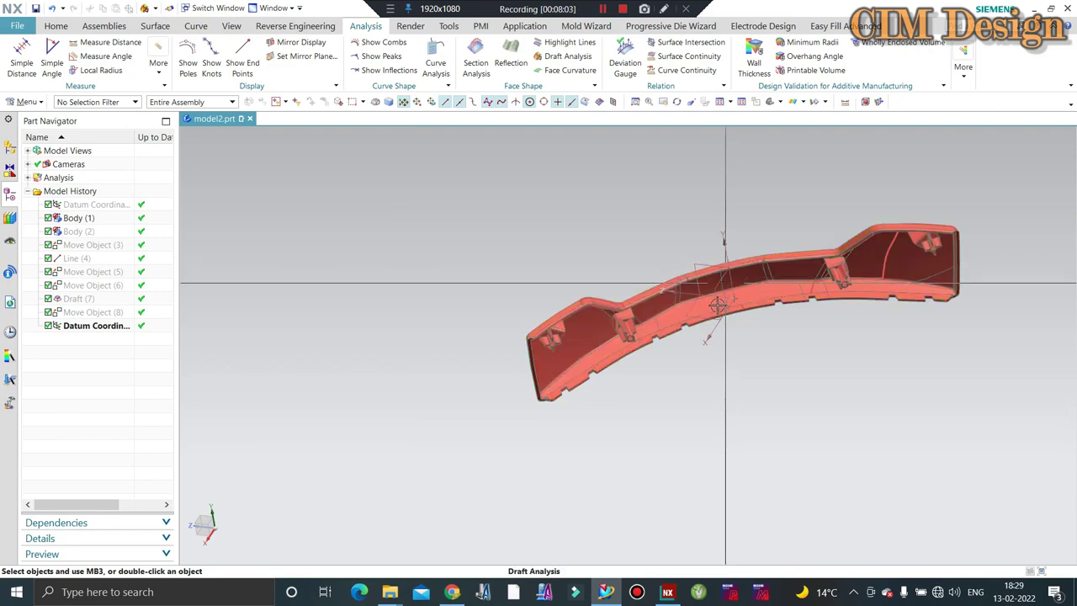
- Delete the earlier datum coordinate system from the history and snap to a side view
click(712, 333)
key(Home)
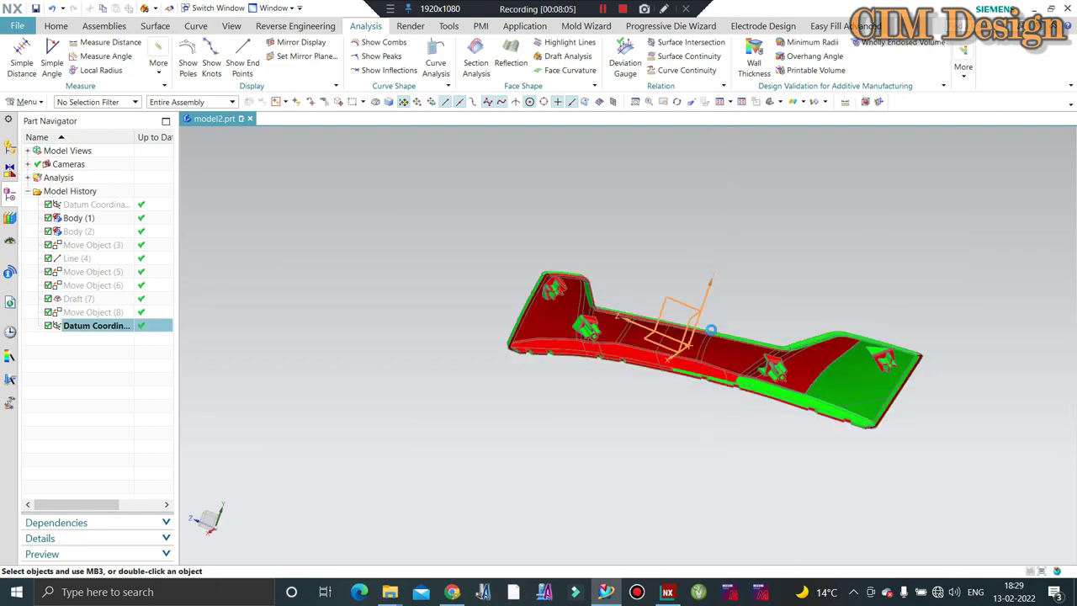
key(ctrl+alt+r)
key(Delete)
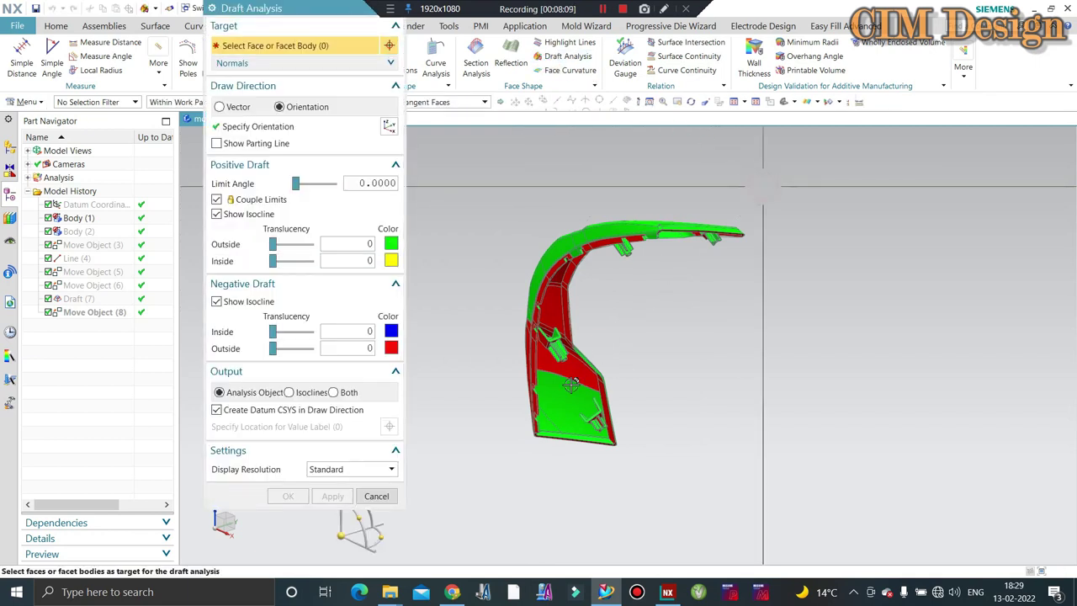
- Select the whole spoiler as target and tilt the draw direction about YC to -10°, then -1°
drag(761, 186, 502, 453)
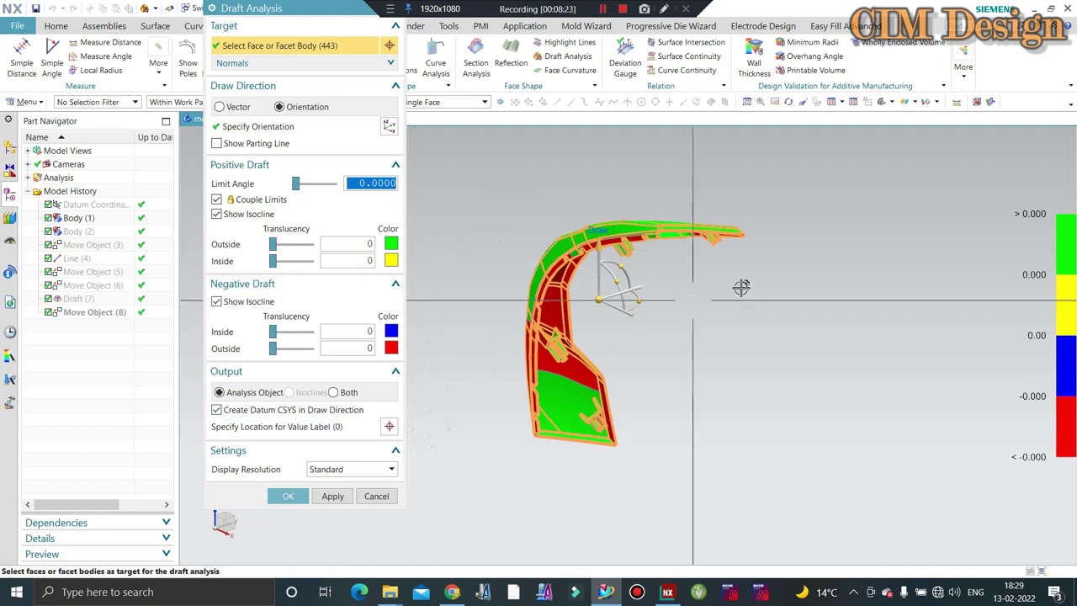
mouse_move(740, 287)
middle_down()
mouse_move(784, 316)
mouse_move(740, 328)
middle_up()
scroll(694, 327, up, 2)
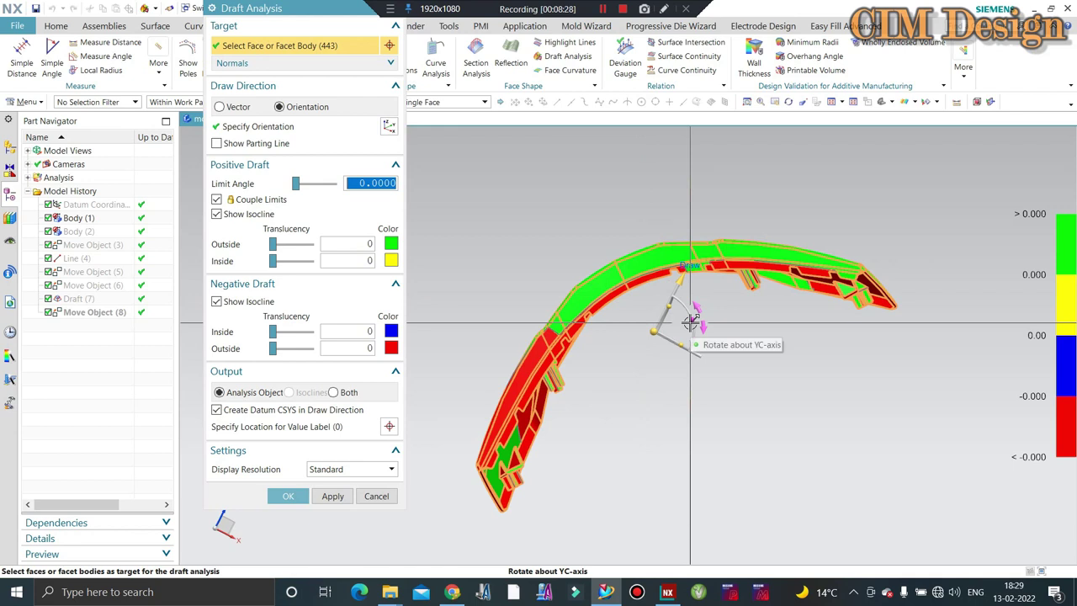
click(691, 320)
text(-10)
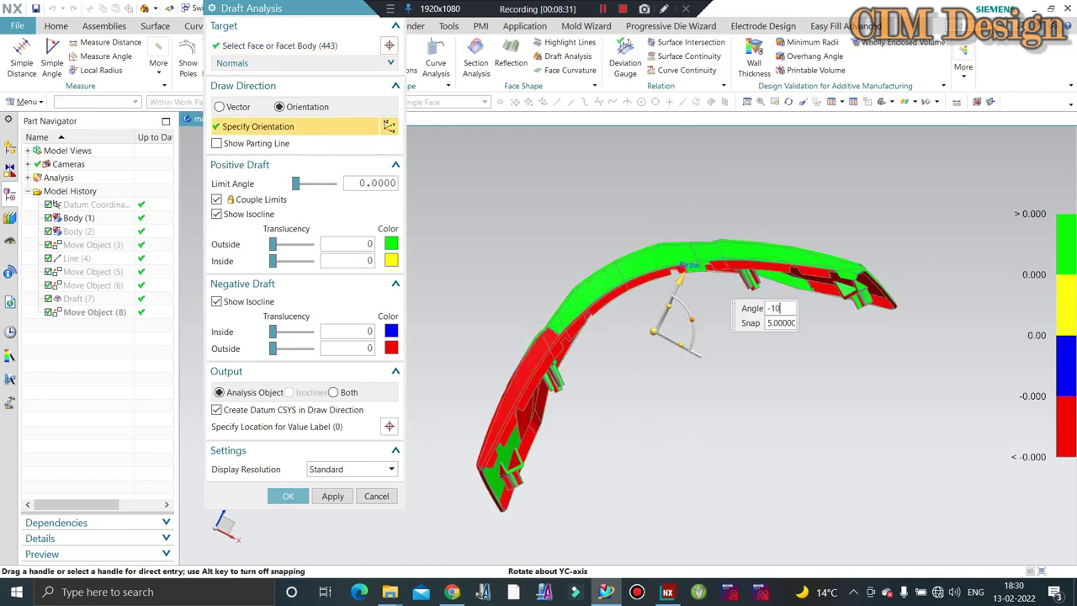
key(Return)
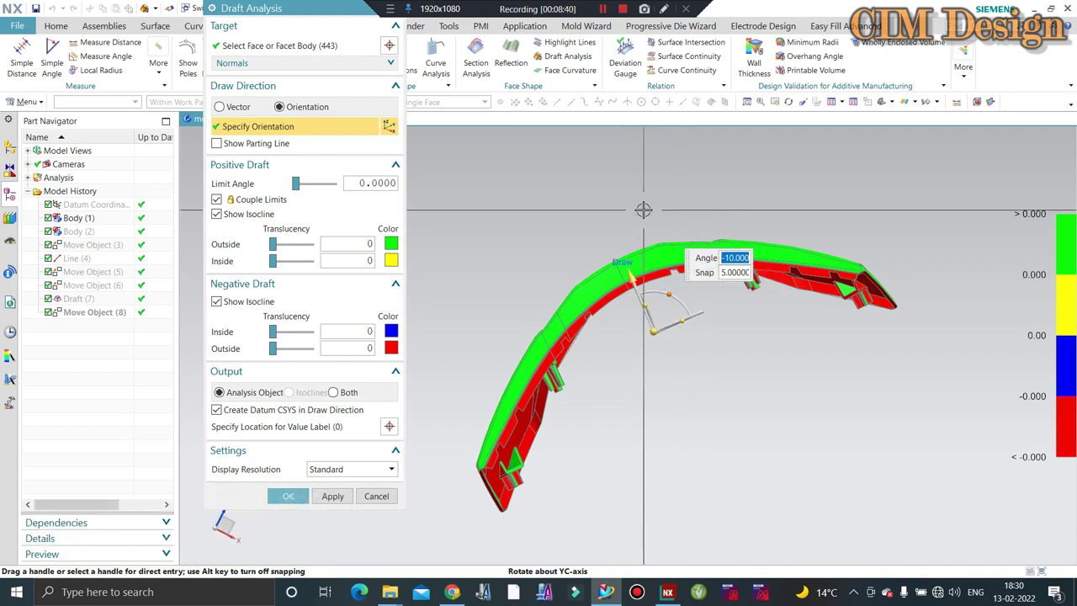
text(-1)
key(Return)
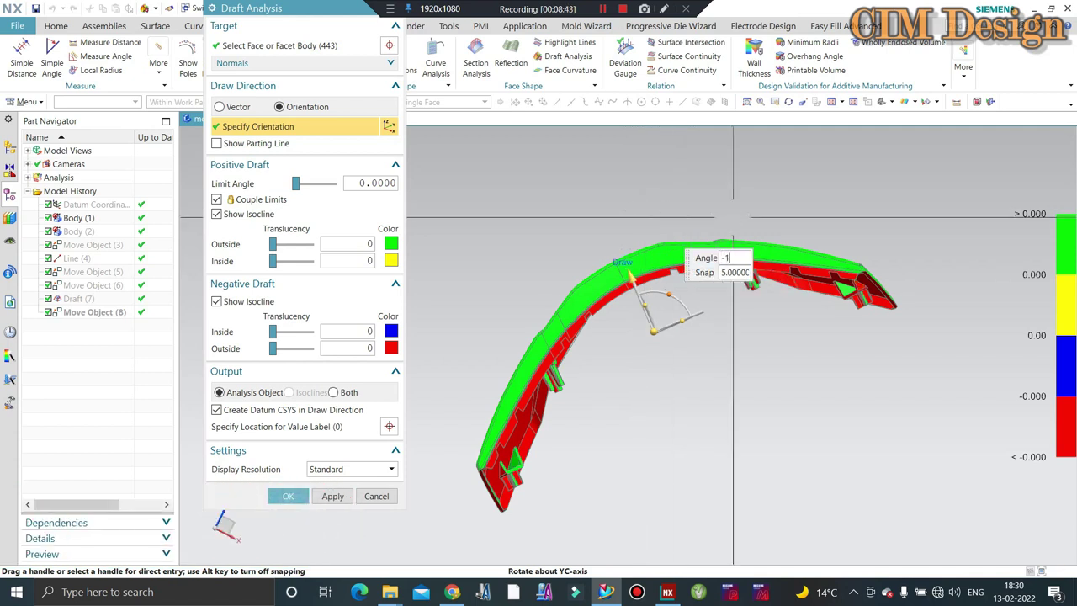
- Inspect the red underside and mounting bosses, then accept the draft analysis
middle_drag(580, 243, 581, 278)
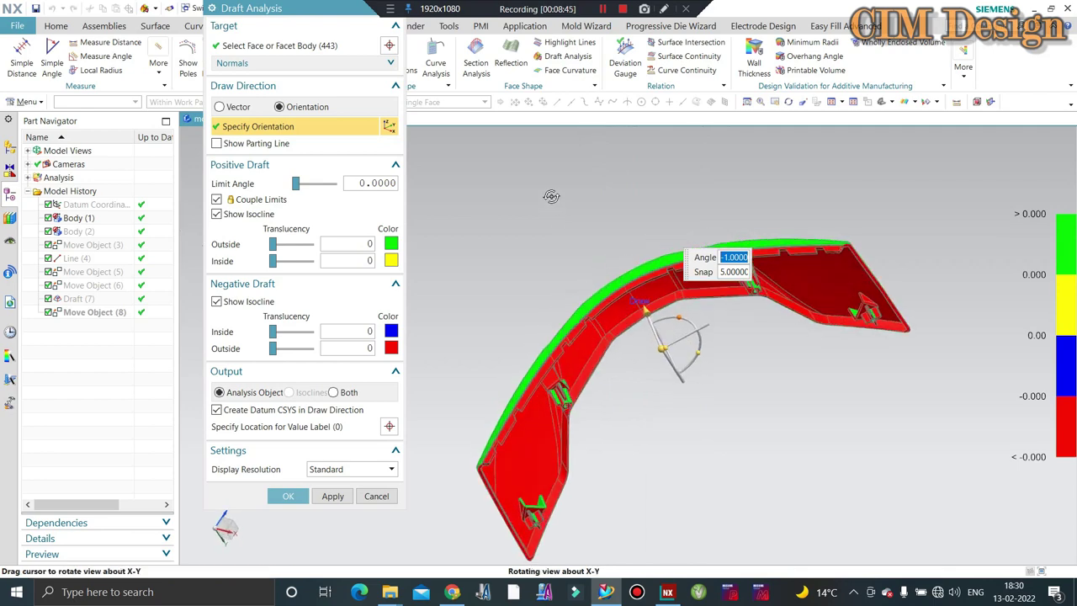
scroll(598, 487, up, 3)
scroll(597, 487, down, 3)
scroll(721, 444, down, 2)
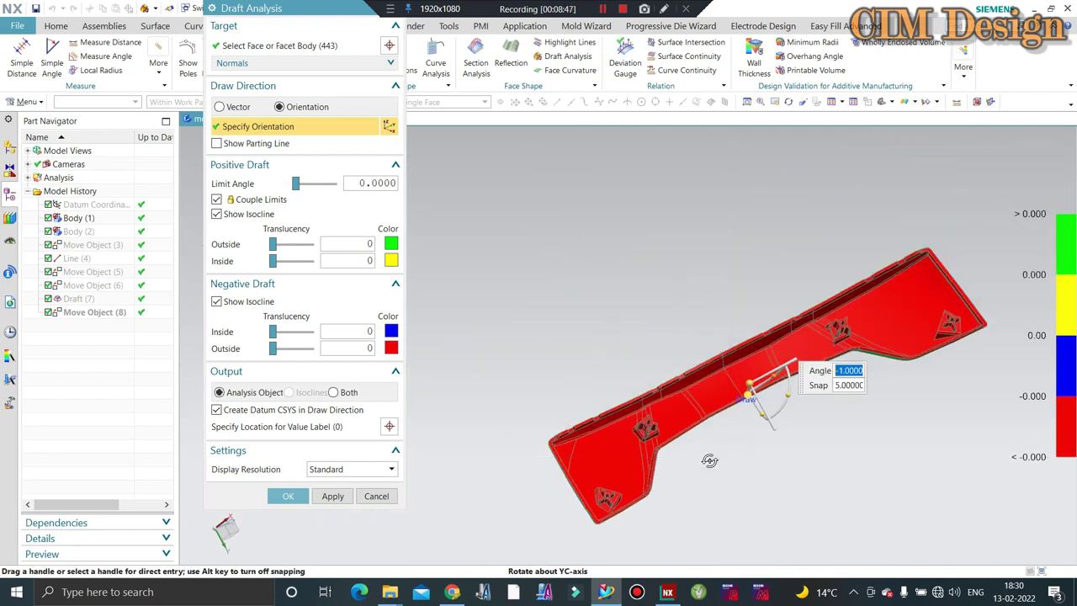
middle_drag(723, 378, 757, 438)
scroll(665, 404, up, 5)
middle_drag(664, 411, 525, 245)
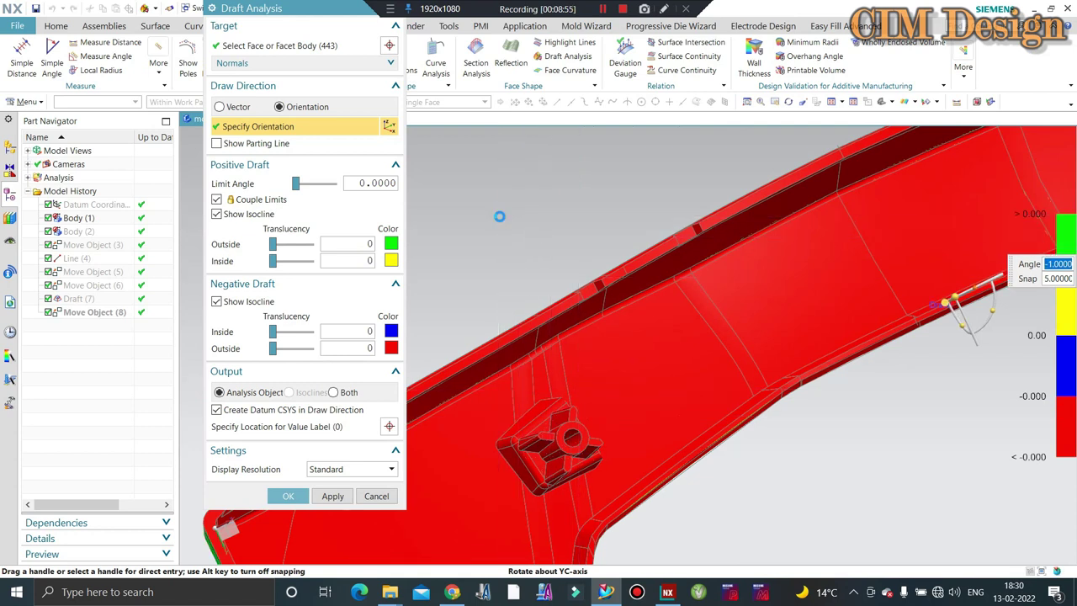
mouse_move(499, 217)
middle_down()
mouse_move(549, 216)
mouse_move(509, 251)
middle_up()
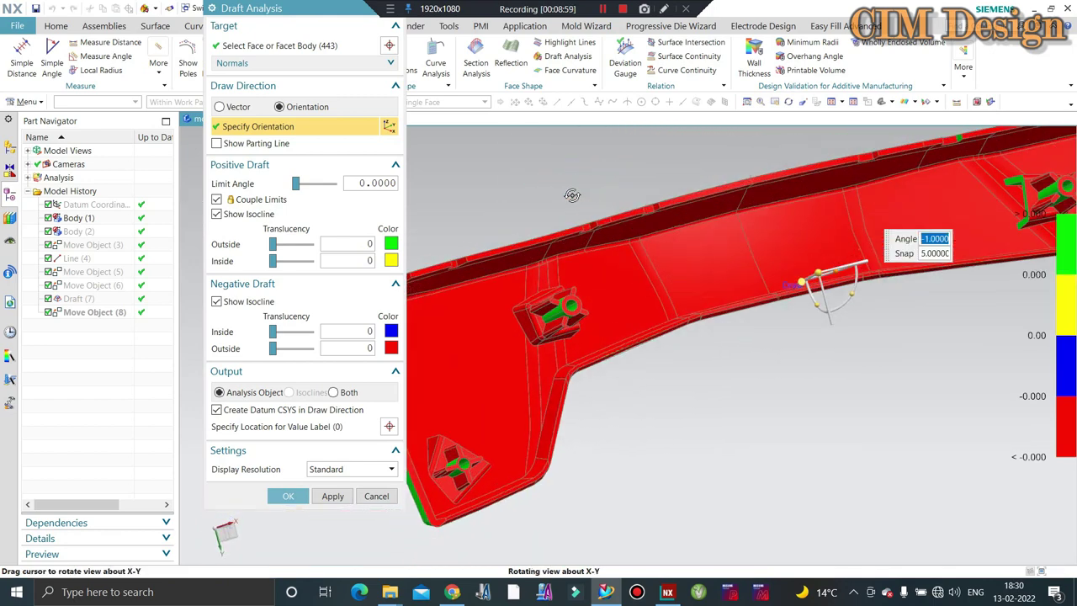
scroll(510, 252, down, 5)
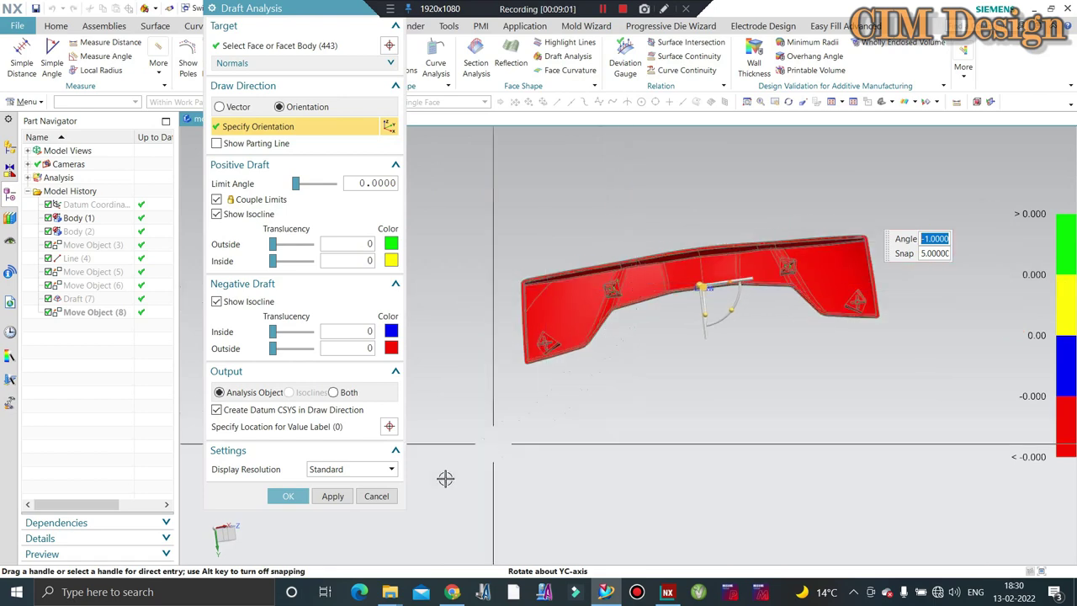
click(289, 496)
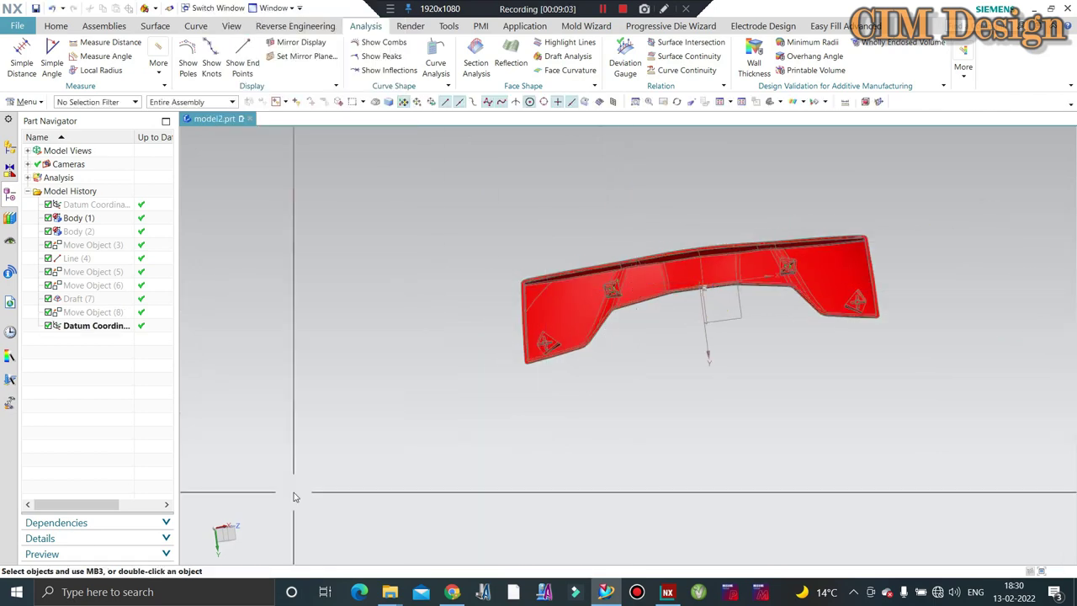
- Set the selection filter to Face, orient the view to a left mounting-boss face, then fit the part
mouse_move(764, 280)
middle_down()
mouse_move(654, 339)
mouse_move(704, 329)
middle_up()
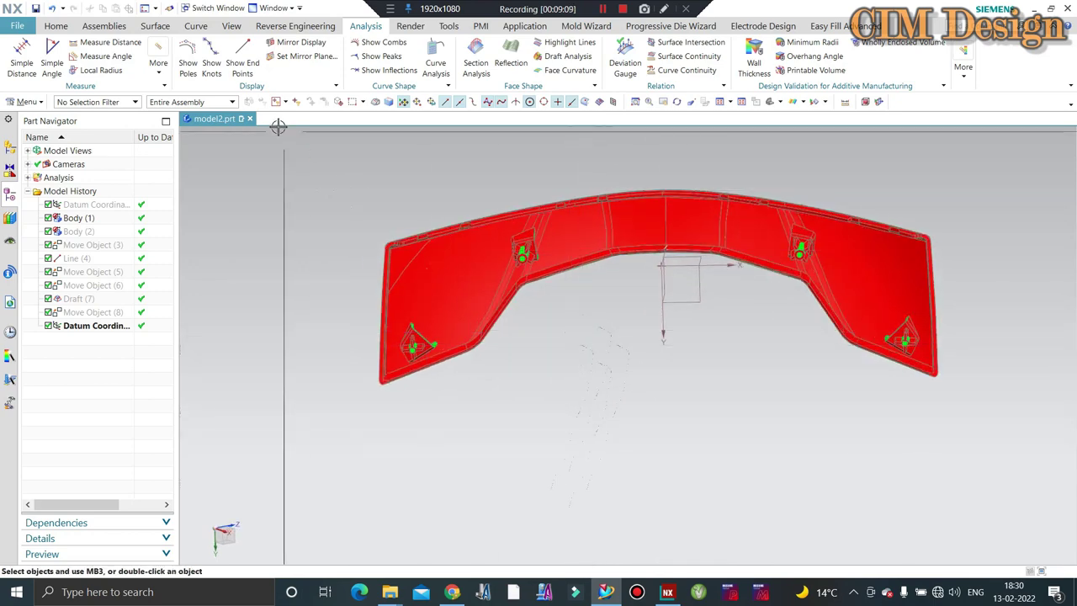
click(114, 103)
click(88, 199)
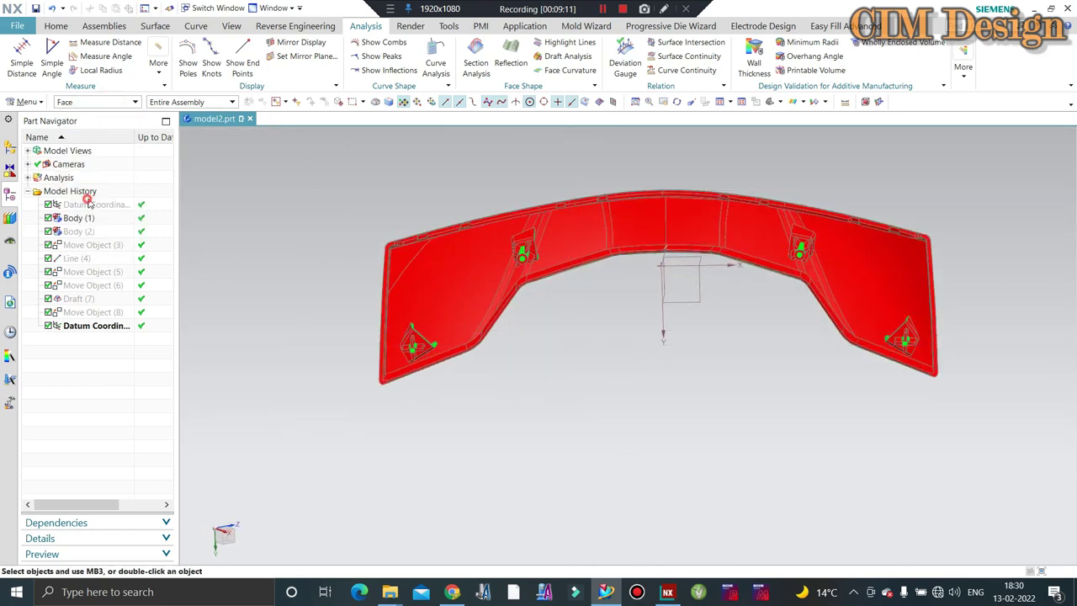
scroll(535, 255, down, 5)
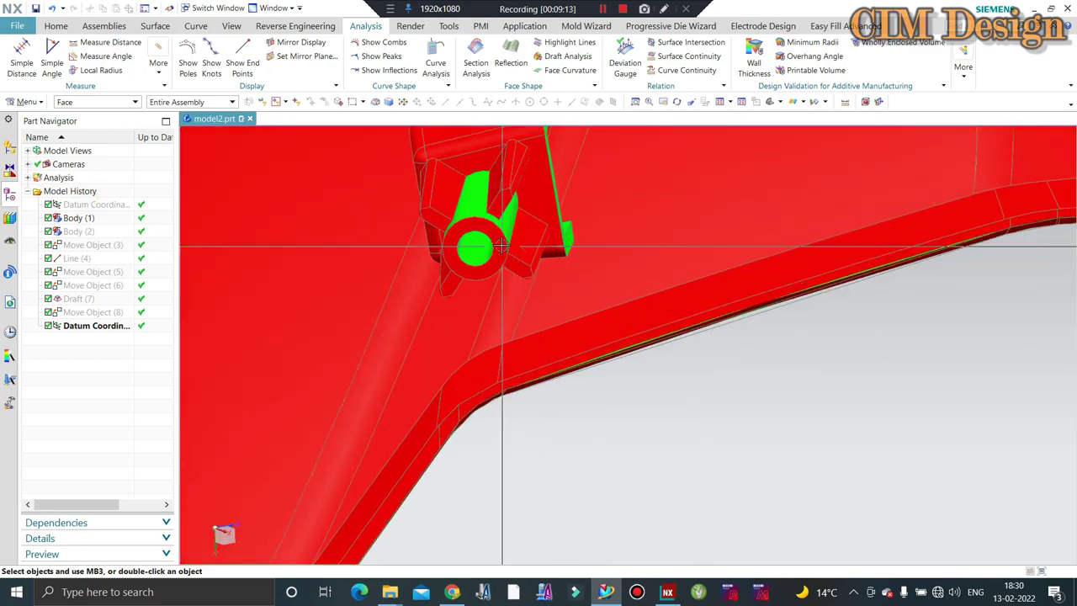
click(515, 272)
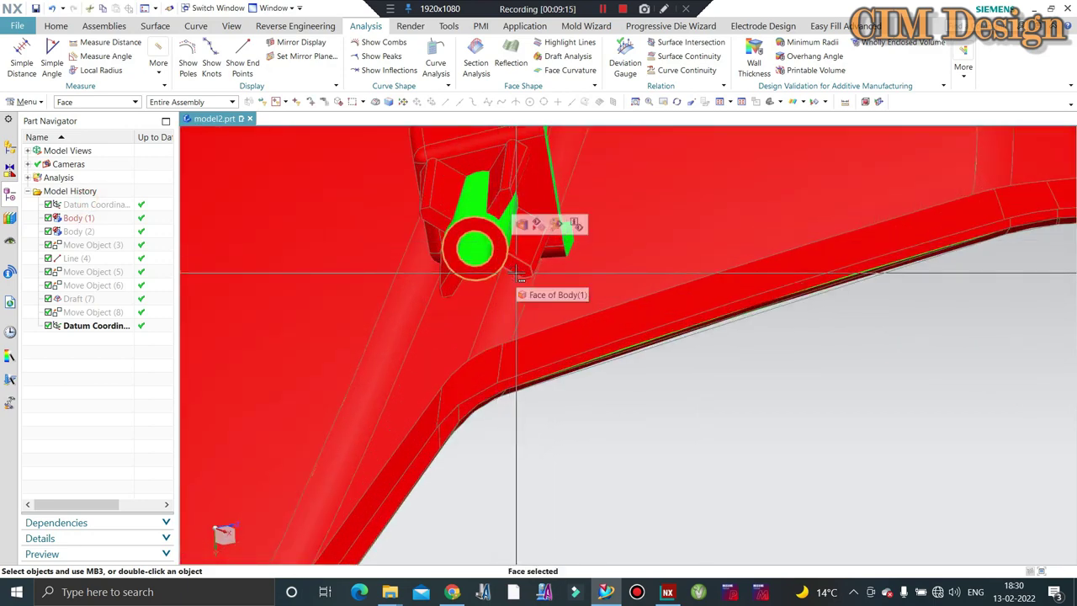
key(XF86AudioRaiseVolume)
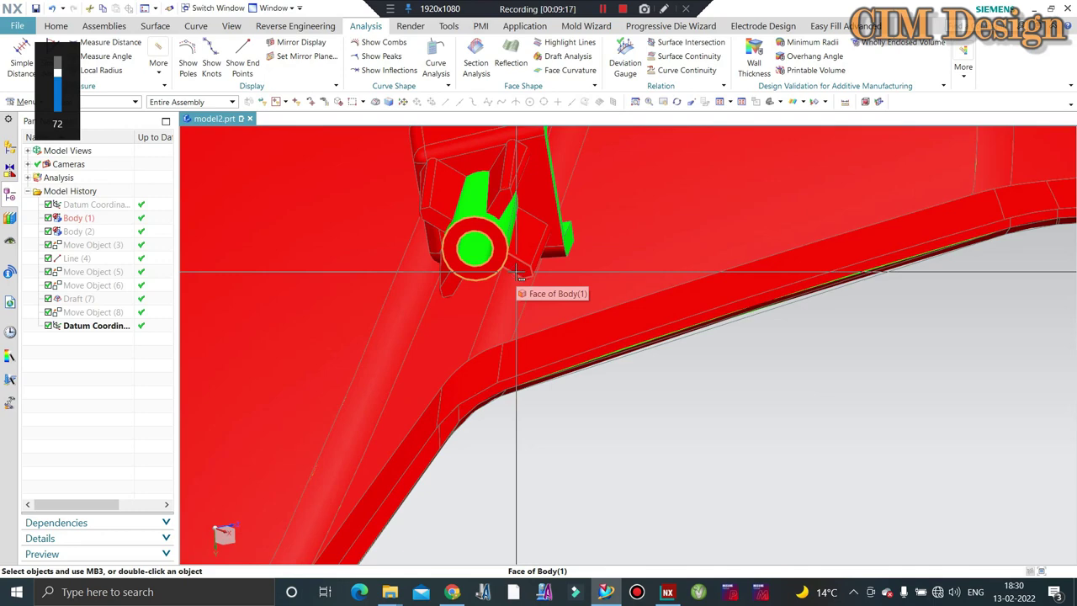
key(F8)
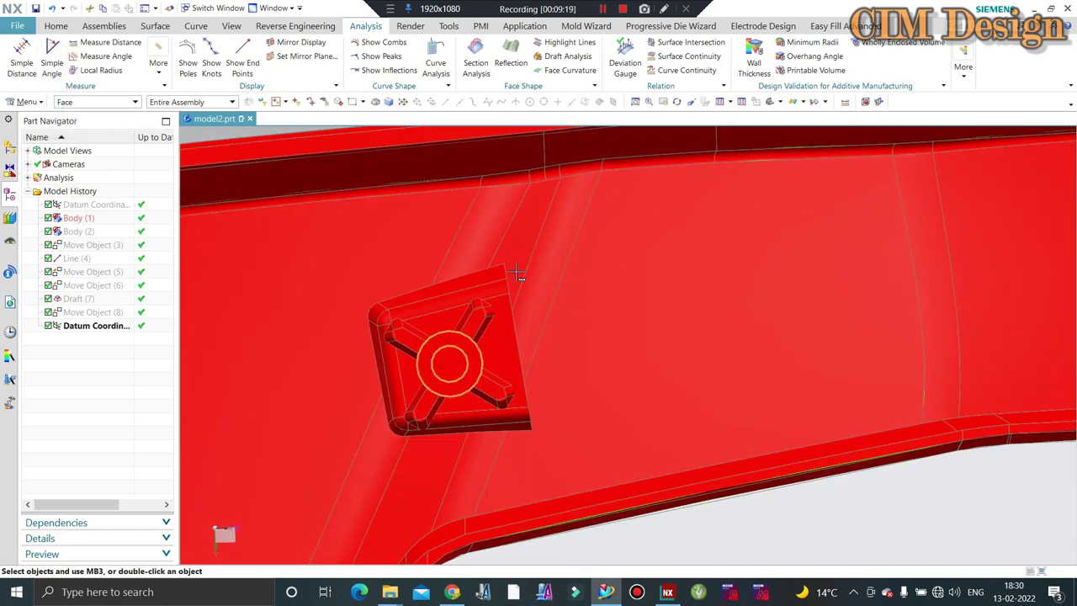
key(ctrl+alt+f)
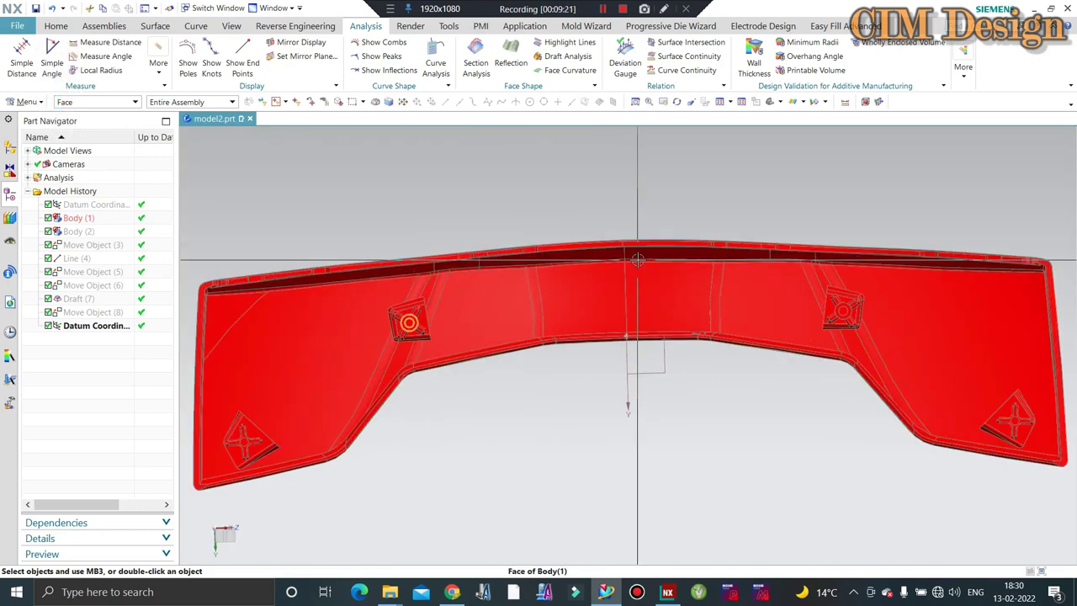
- Orbit the part to show its green top and the drafted bosses from new angles
scroll(609, 334, up, 3)
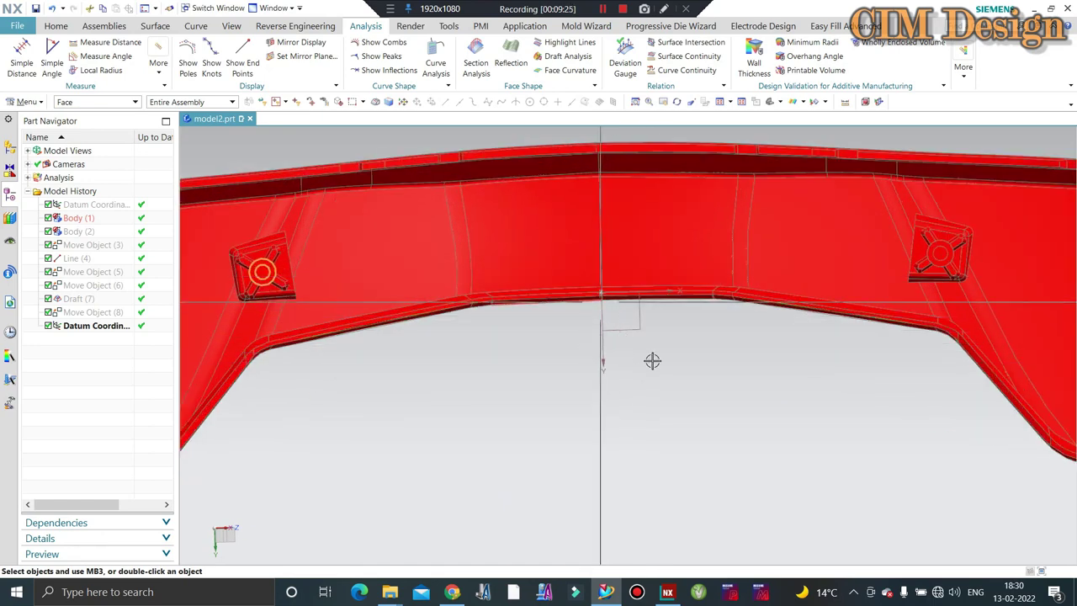
scroll(652, 360, down, 3)
middle_drag(707, 361, 686, 358)
scroll(774, 269, down, 3)
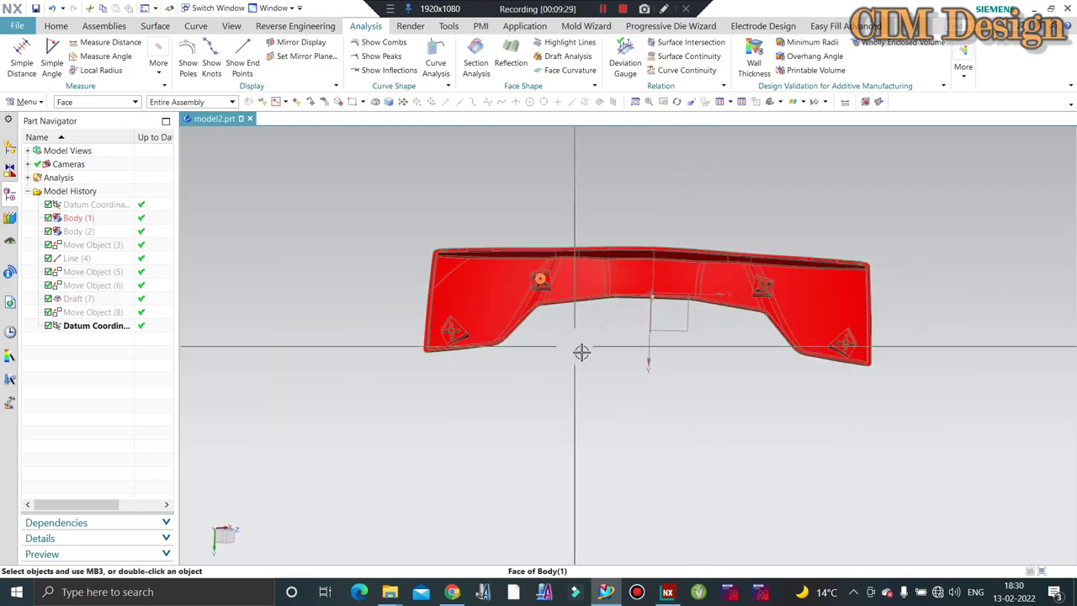
mouse_move(581, 352)
middle_down()
mouse_move(649, 211)
mouse_move(654, 226)
mouse_move(613, 266)
mouse_move(521, 319)
mouse_move(615, 378)
middle_up()
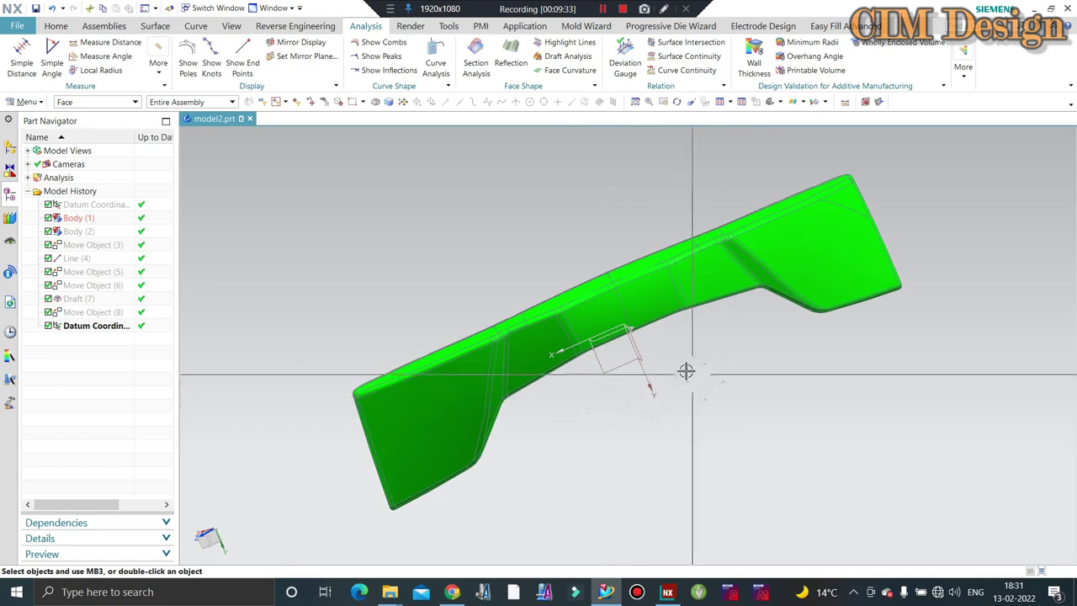
middle_drag(686, 371, 673, 294)
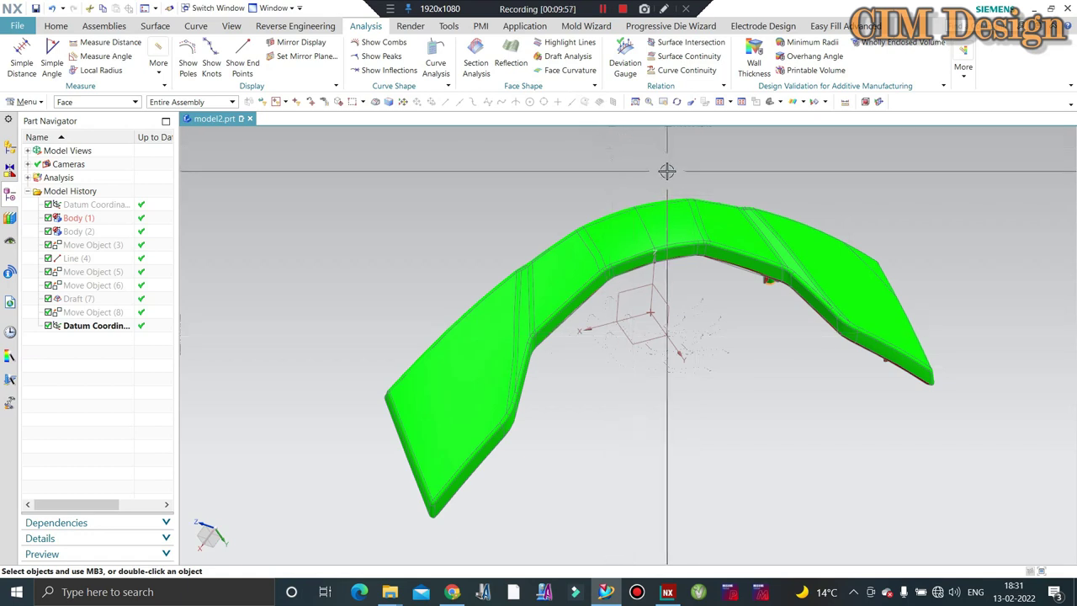
scroll(666, 170, down, 2)
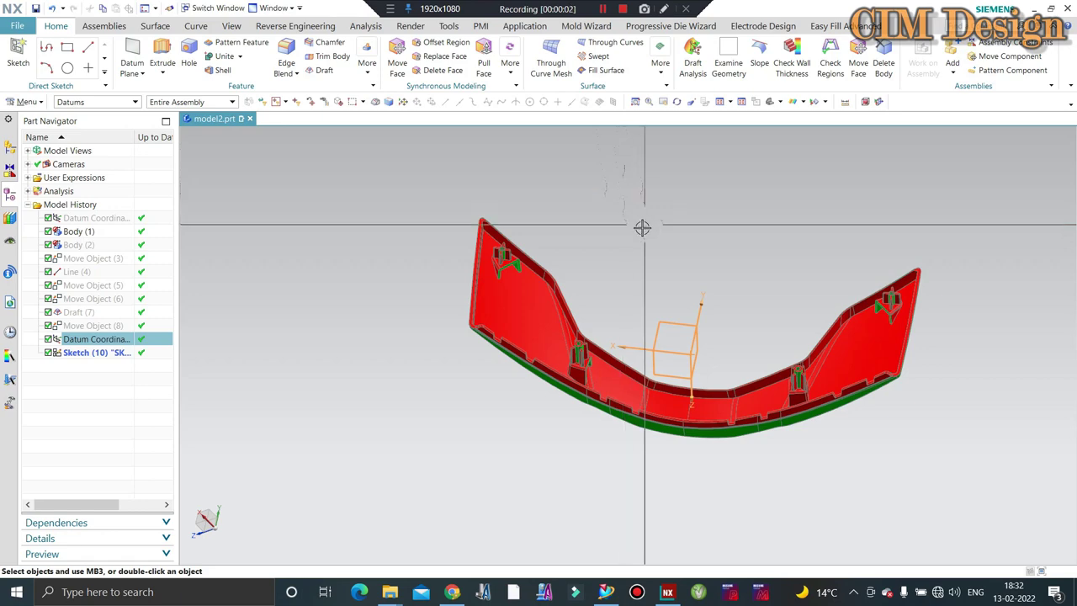
mouse_move(569, 255)
middle_down()
mouse_move(608, 252)
mouse_move(594, 222)
mouse_move(611, 261)
mouse_move(615, 248)
middle_up()
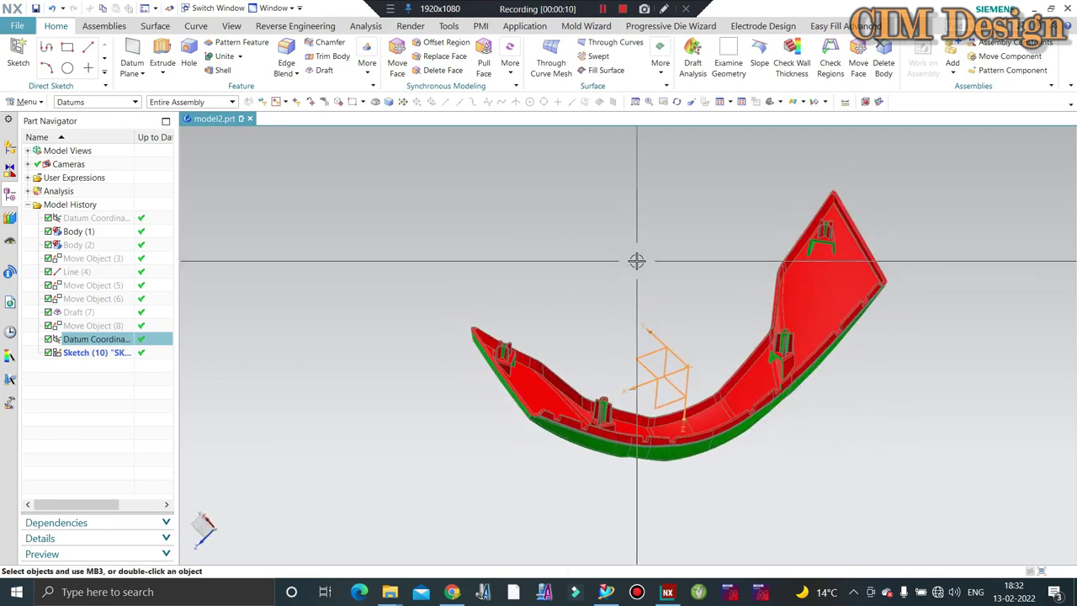
mouse_move(636, 260)
middle_down()
mouse_move(668, 260)
mouse_move(617, 272)
mouse_move(686, 288)
mouse_move(709, 359)
mouse_move(680, 214)
mouse_move(620, 186)
mouse_move(599, 189)
mouse_move(632, 221)
mouse_move(625, 176)
mouse_move(644, 173)
mouse_move(657, 200)
middle_up()
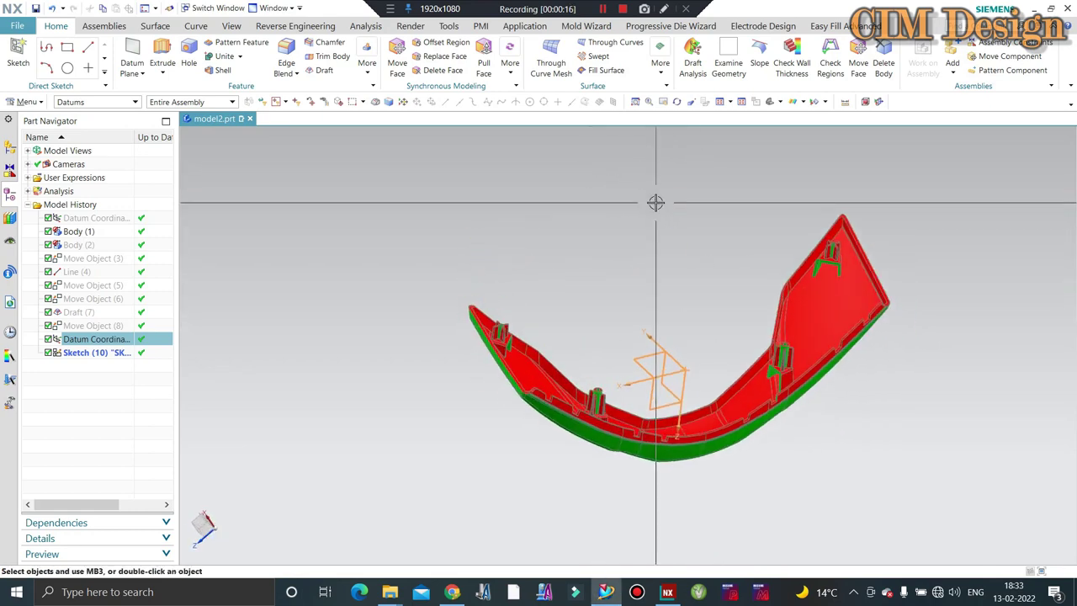